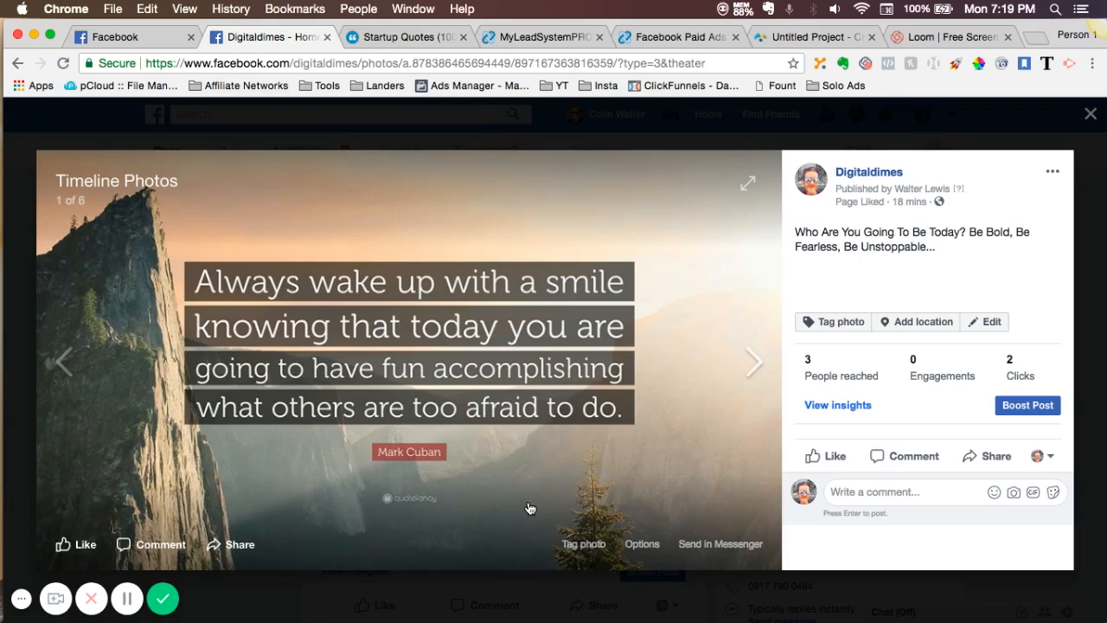
- View the Digitaldimes page's two most recent quote photos in the timeline viewer and return to the page's posts
{"action": "left_click", "coordinate": [346, 503]}
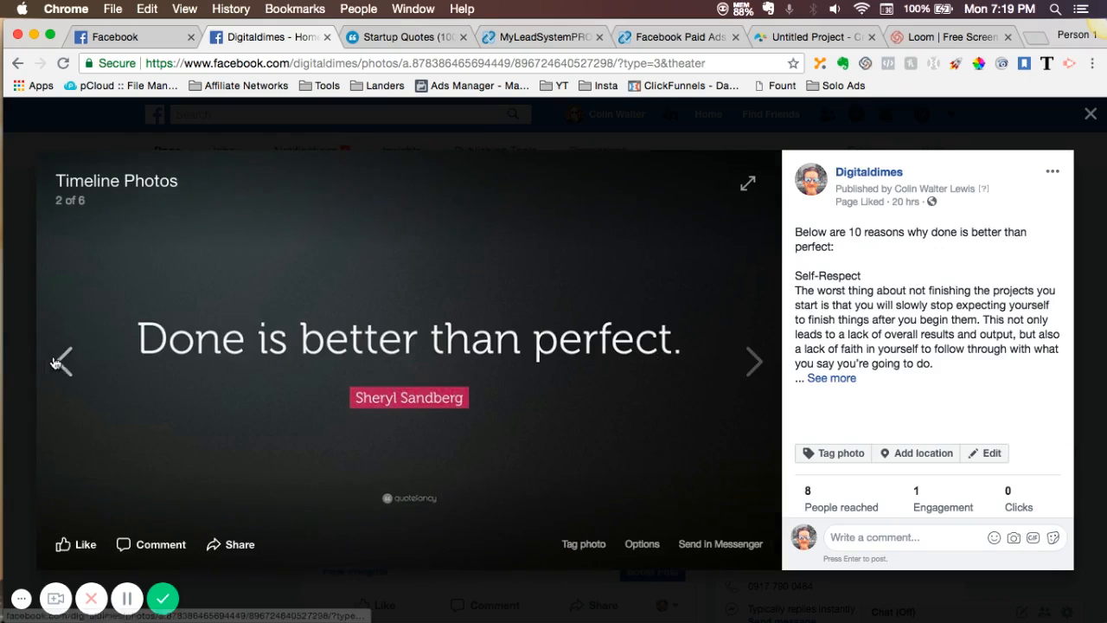
{"action": "left_click", "coordinate": [62, 361]}
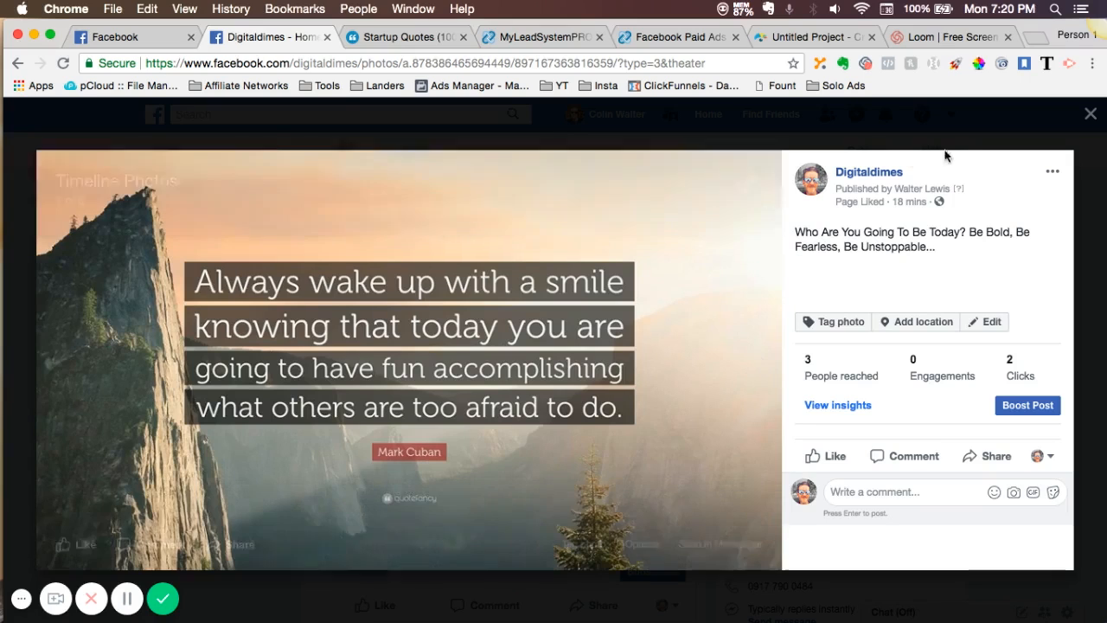
{"action": "left_click", "coordinate": [1092, 115]}
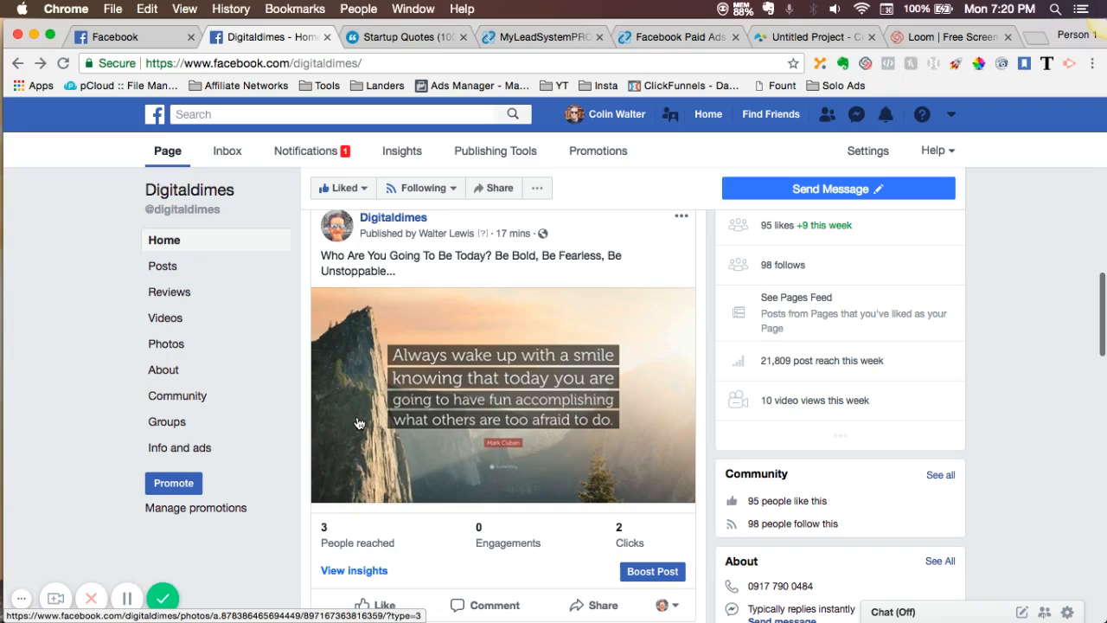
{"action": "scroll", "coordinate": [360, 424], "scroll_direction": "up", "scroll_amount": 2}
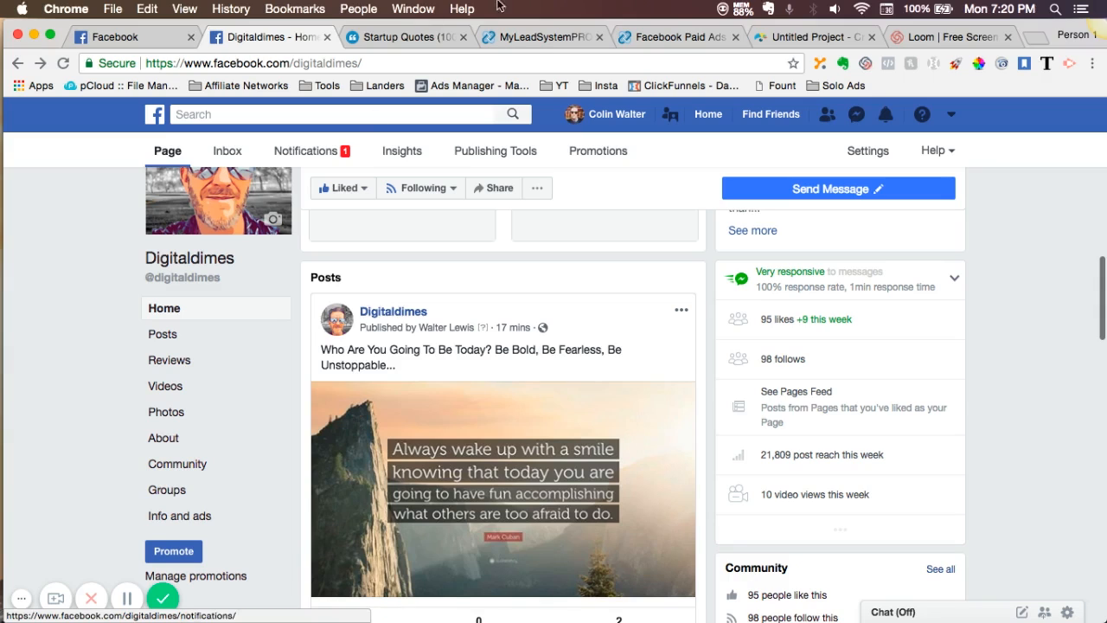
- Look at the Invitation Audience Growth Method slide in the Visme preview and the Facebook news feed, returning to the Digitaldimes page
{"action": "left_click", "coordinate": [789, 38]}
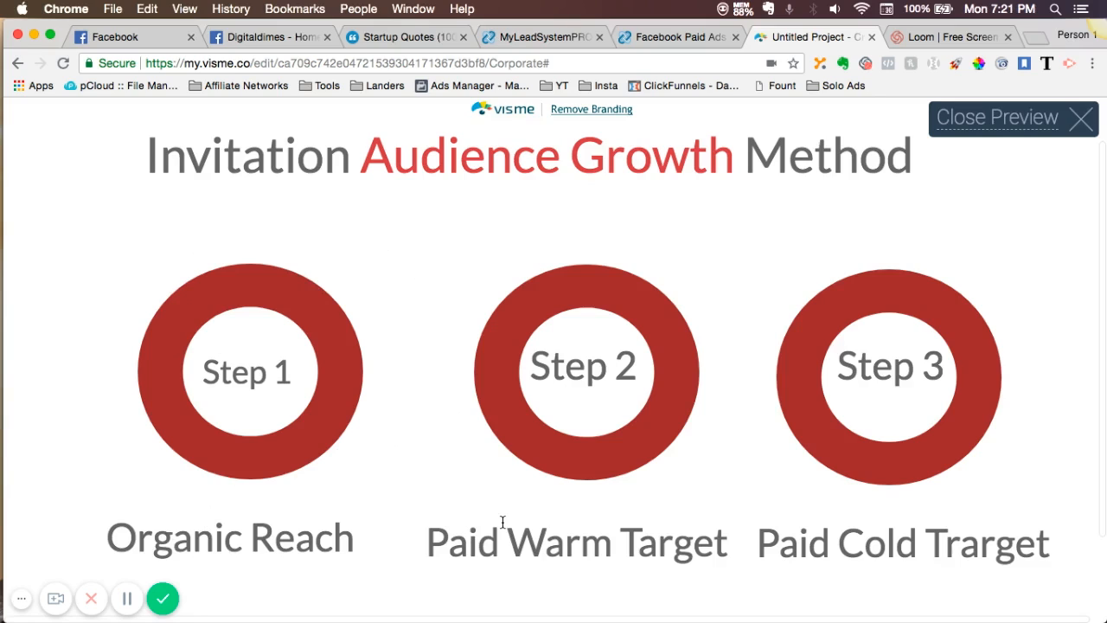
{"action": "left_click", "coordinate": [281, 41]}
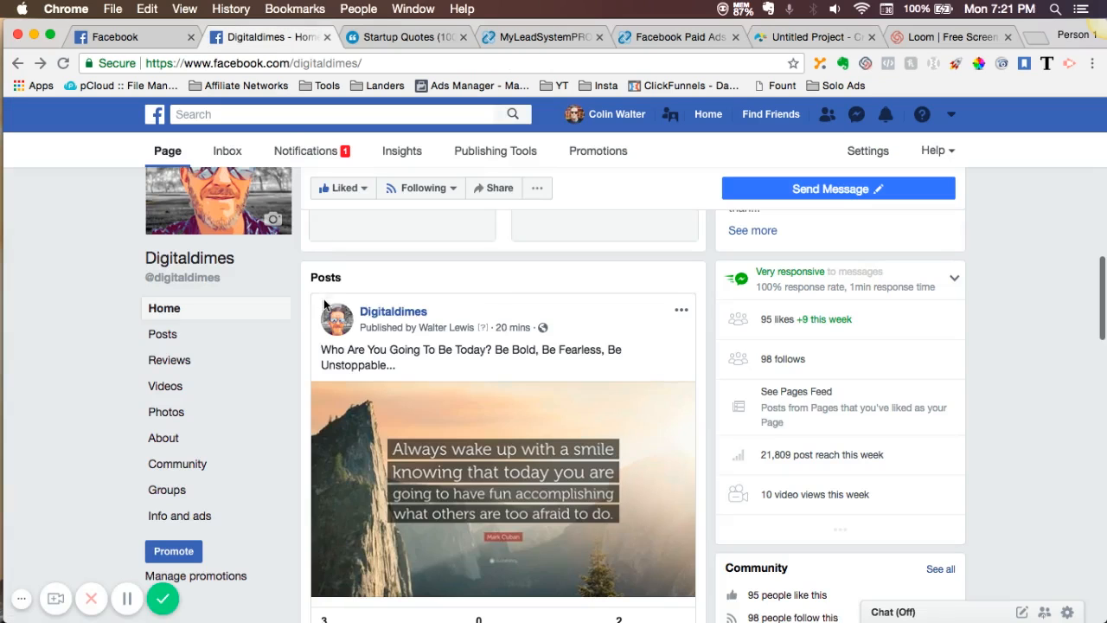
{"action": "scroll", "coordinate": [320, 415], "scroll_direction": "down", "scroll_amount": 1}
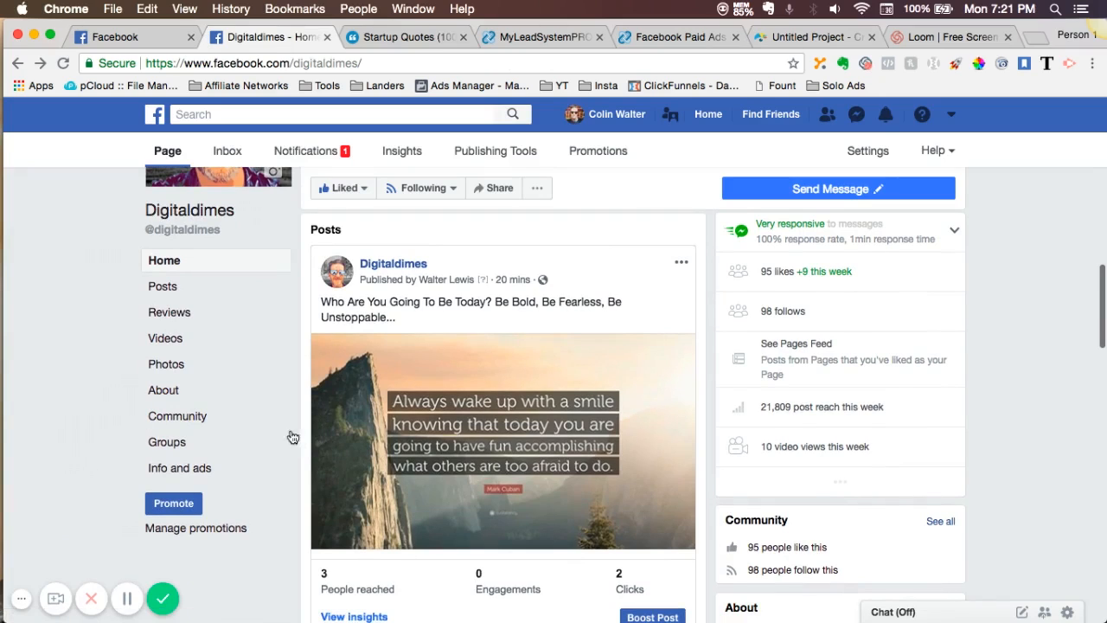
{"action": "left_click", "coordinate": [148, 40]}
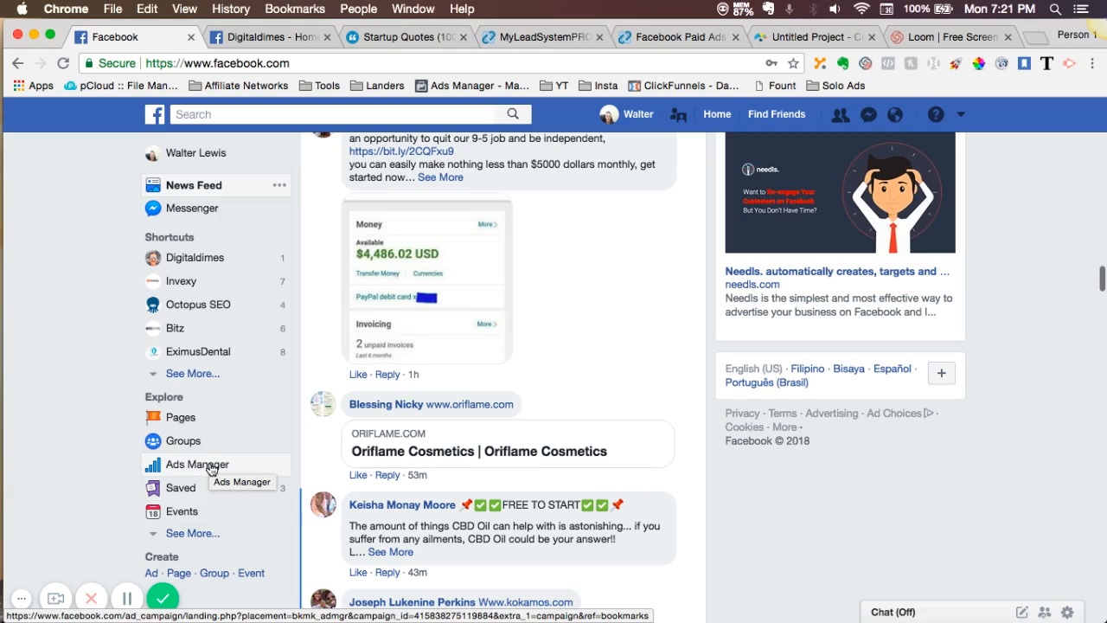
{"action": "left_click", "coordinate": [279, 41]}
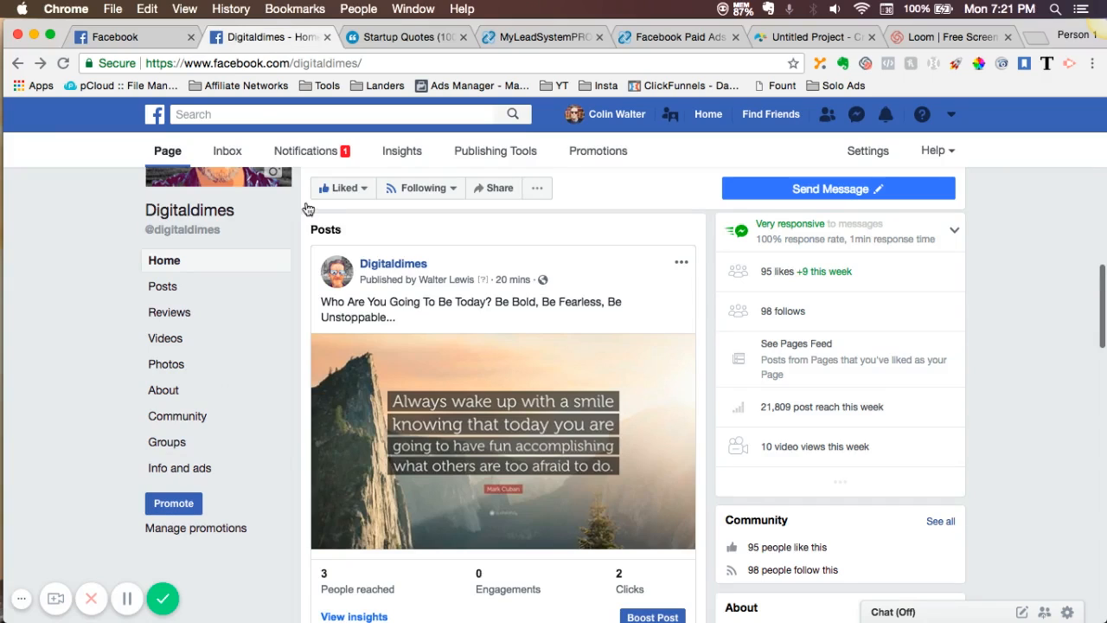
- Open the boost settings for the "Who Are You Going To Be Today?" post and examine the available post button options
{"action": "scroll", "coordinate": [303, 537], "scroll_direction": "down", "scroll_amount": 3}
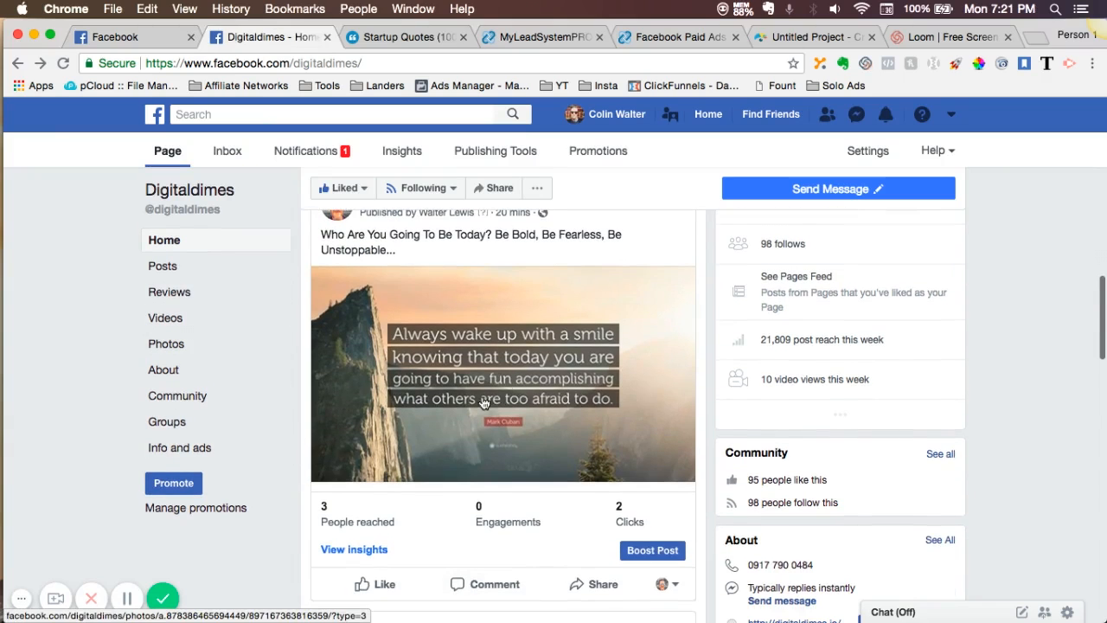
{"action": "left_click", "coordinate": [635, 558]}
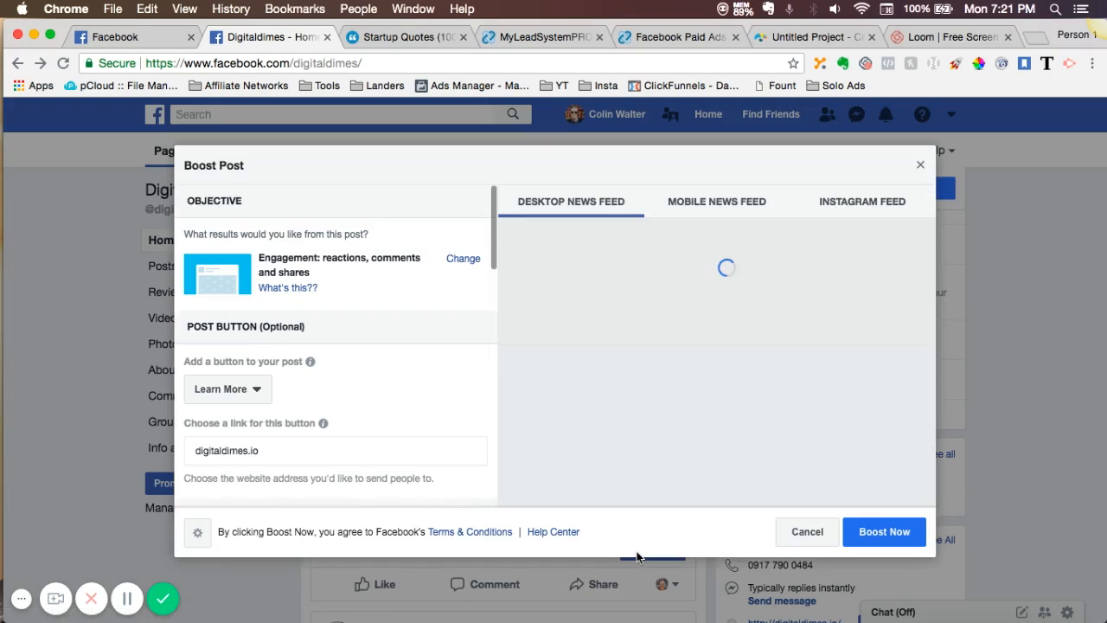
{"action": "scroll", "coordinate": [434, 425], "scroll_direction": "down", "scroll_amount": 5}
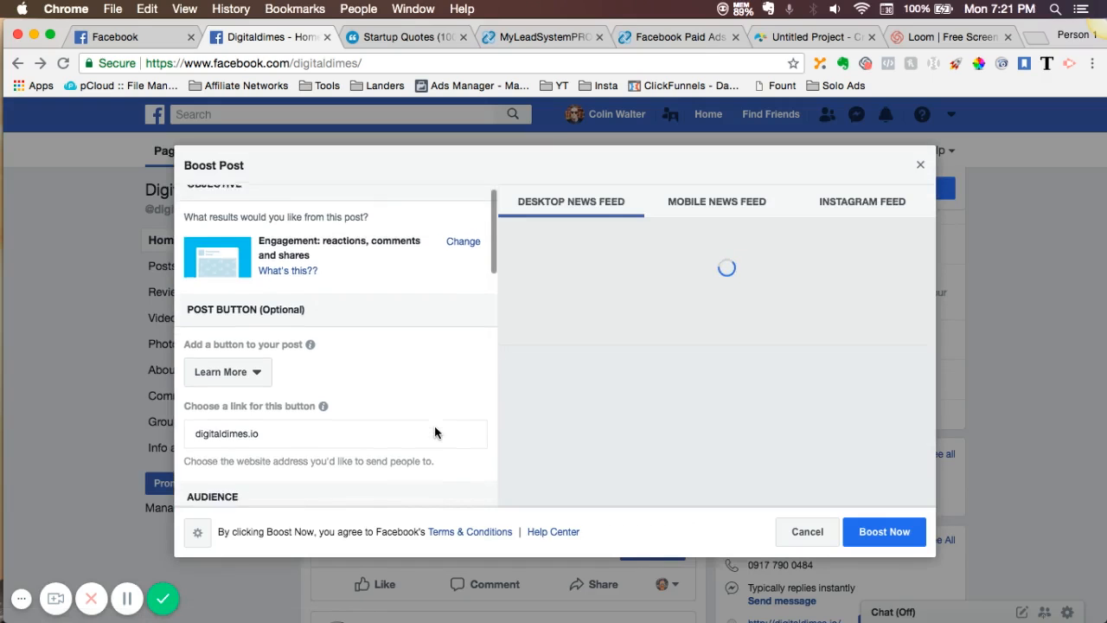
{"action": "scroll", "coordinate": [434, 426], "scroll_direction": "down", "scroll_amount": 2}
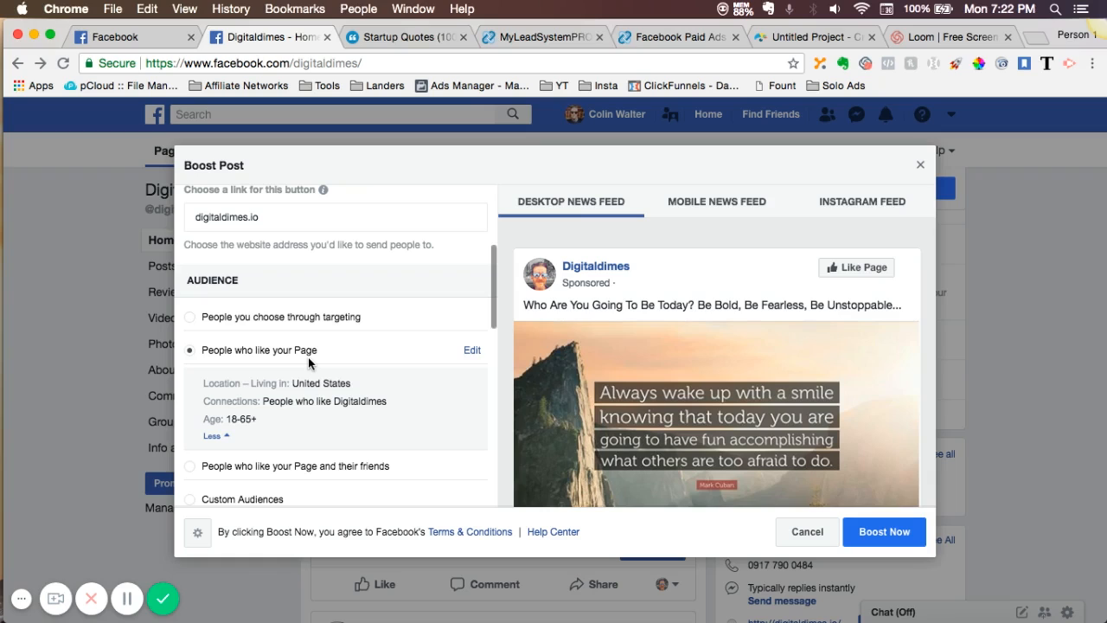
{"action": "scroll", "coordinate": [308, 356], "scroll_direction": "up", "scroll_amount": 5}
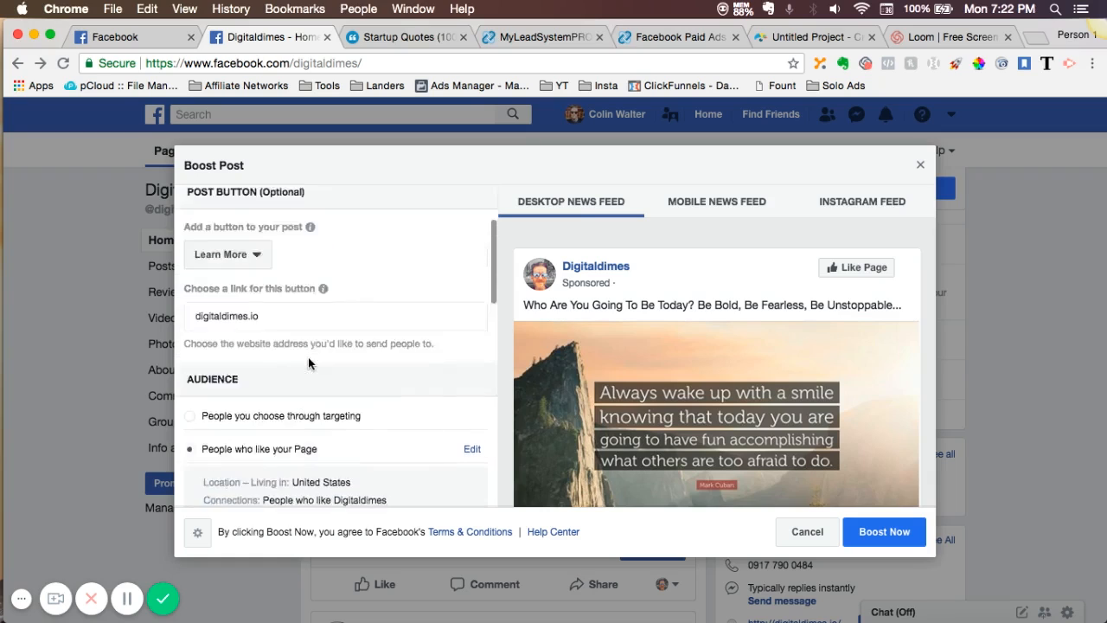
{"action": "left_click", "coordinate": [239, 390]}
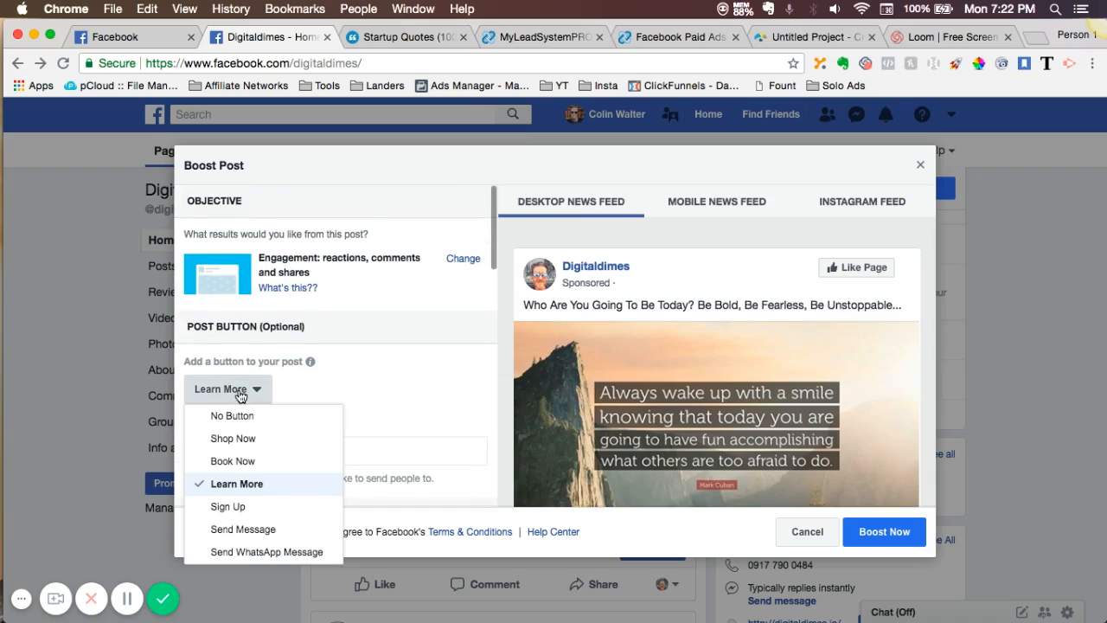
{"action": "left_click", "coordinate": [241, 394]}
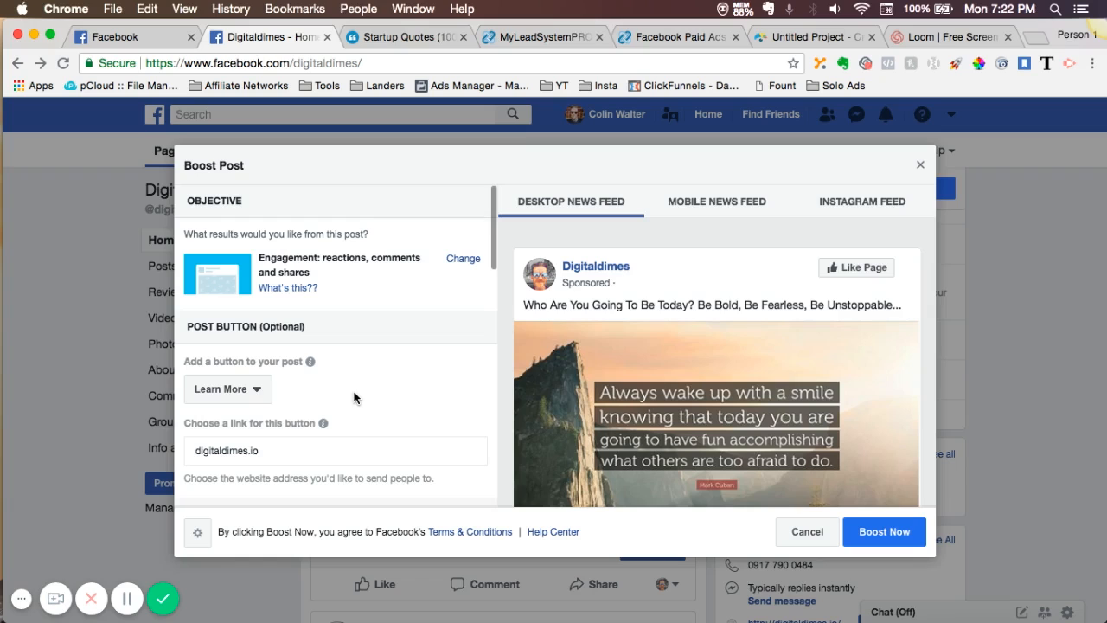
- Set the boost's total budget to 1000 PHP
{"action": "scroll", "coordinate": [354, 397], "scroll_direction": "down", "scroll_amount": 5}
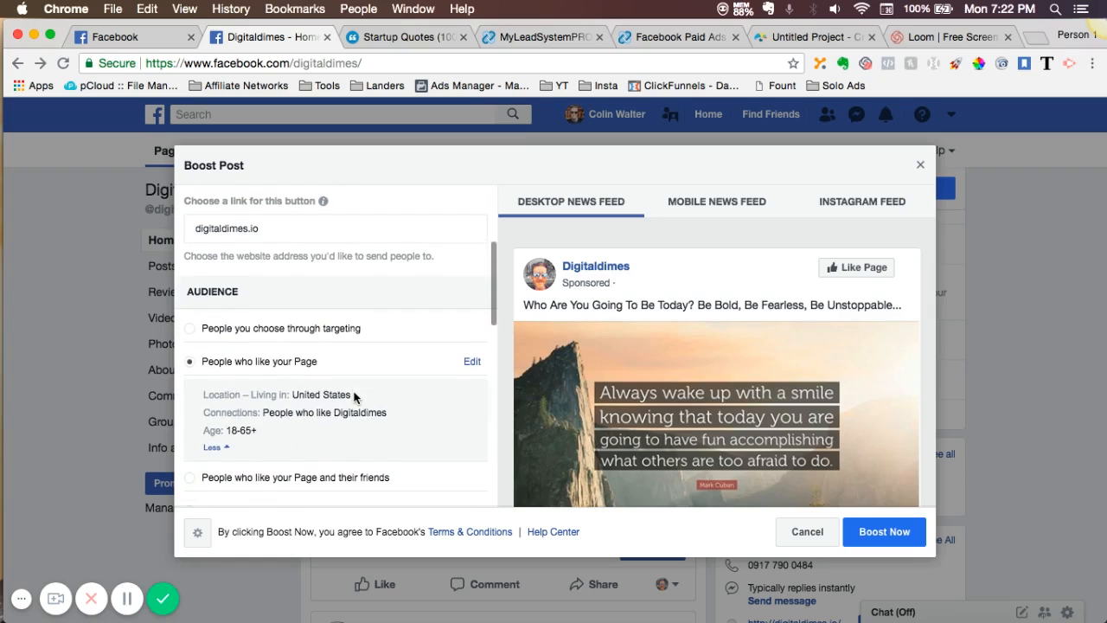
{"action": "scroll", "coordinate": [353, 397], "scroll_direction": "up", "scroll_amount": 1}
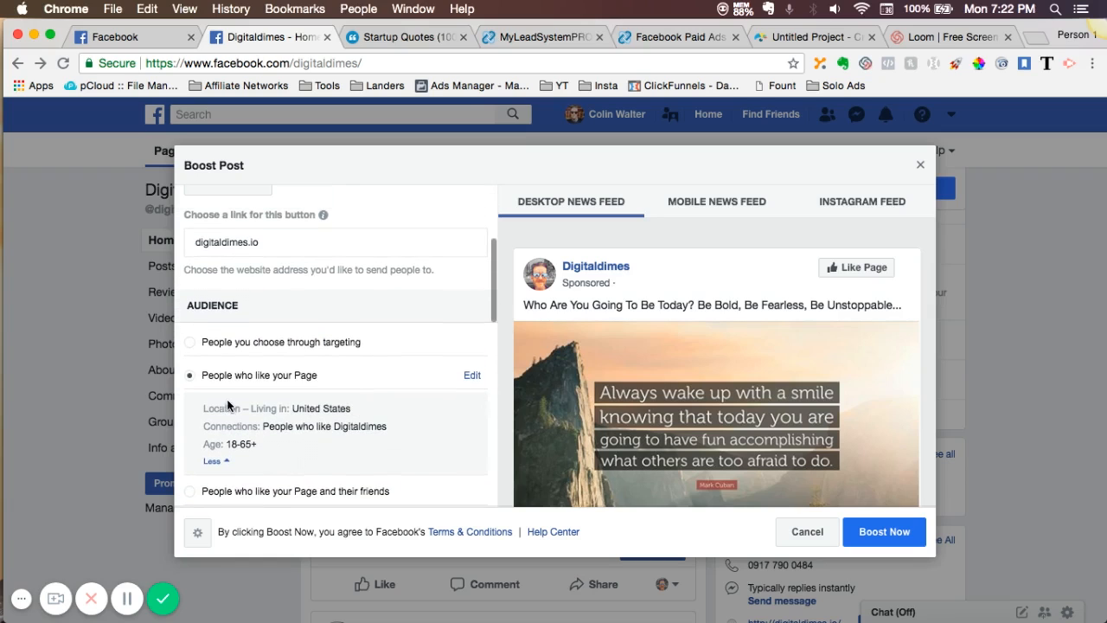
{"action": "scroll", "coordinate": [408, 442], "scroll_direction": "down", "scroll_amount": 3}
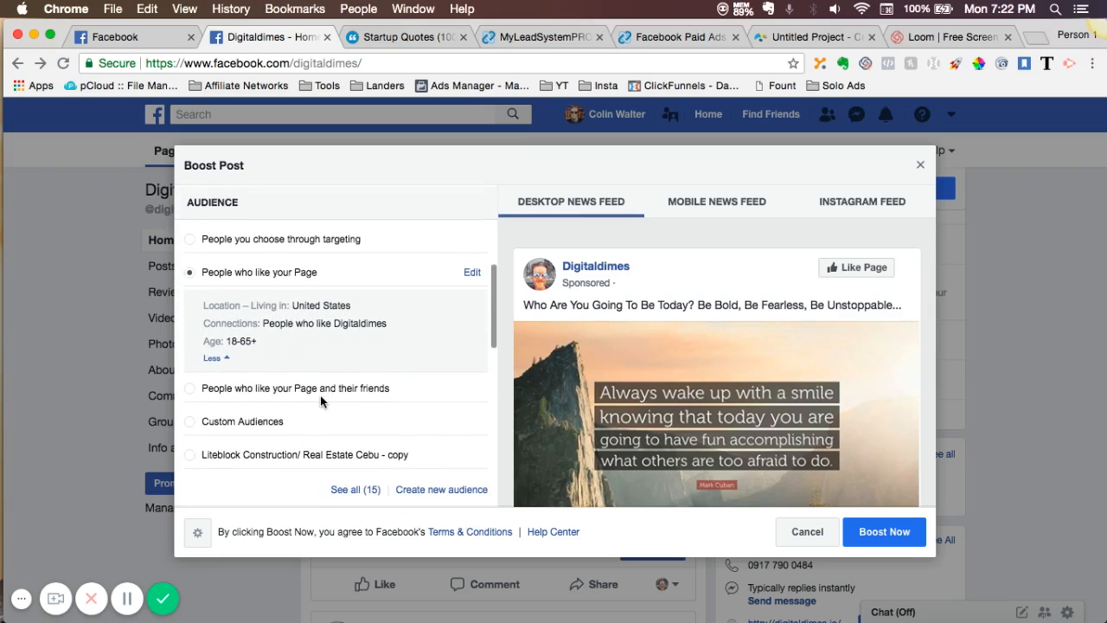
{"action": "scroll", "coordinate": [320, 395], "scroll_direction": "down", "scroll_amount": 5}
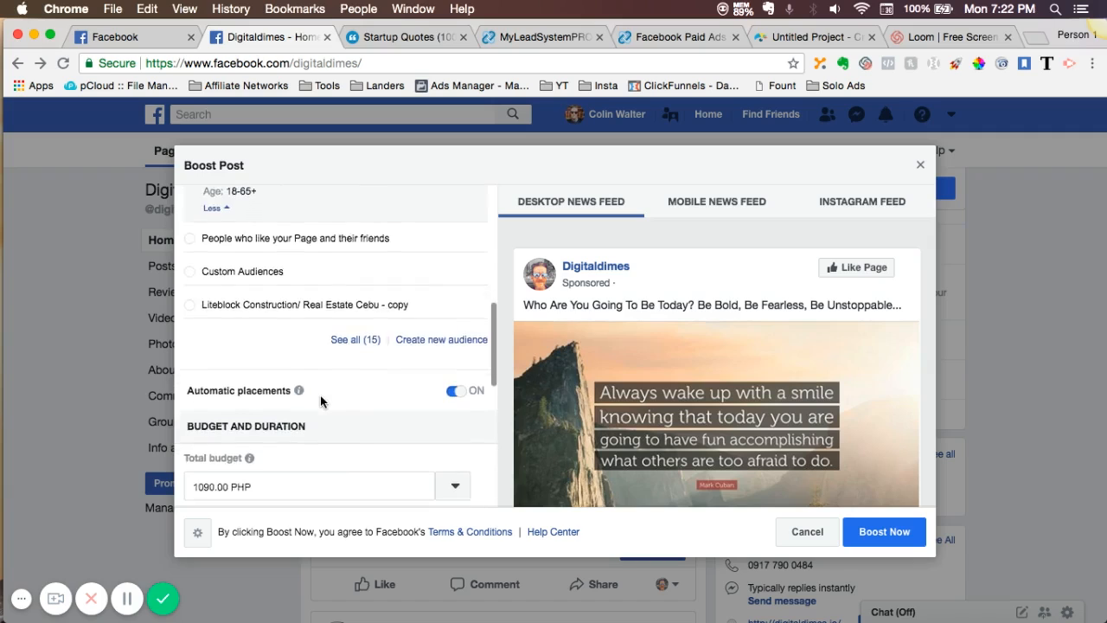
{"action": "scroll", "coordinate": [321, 396], "scroll_direction": "down", "scroll_amount": 4}
{"action": "left_click", "coordinate": [229, 365]}
{"action": "key", "text": "BackSpace"}
{"action": "key", "text": "BackSpace"}
{"action": "key", "text": "BackSpace"}
{"action": "key", "text": "BackSpace"}
{"action": "key", "text": "BackSpace"}
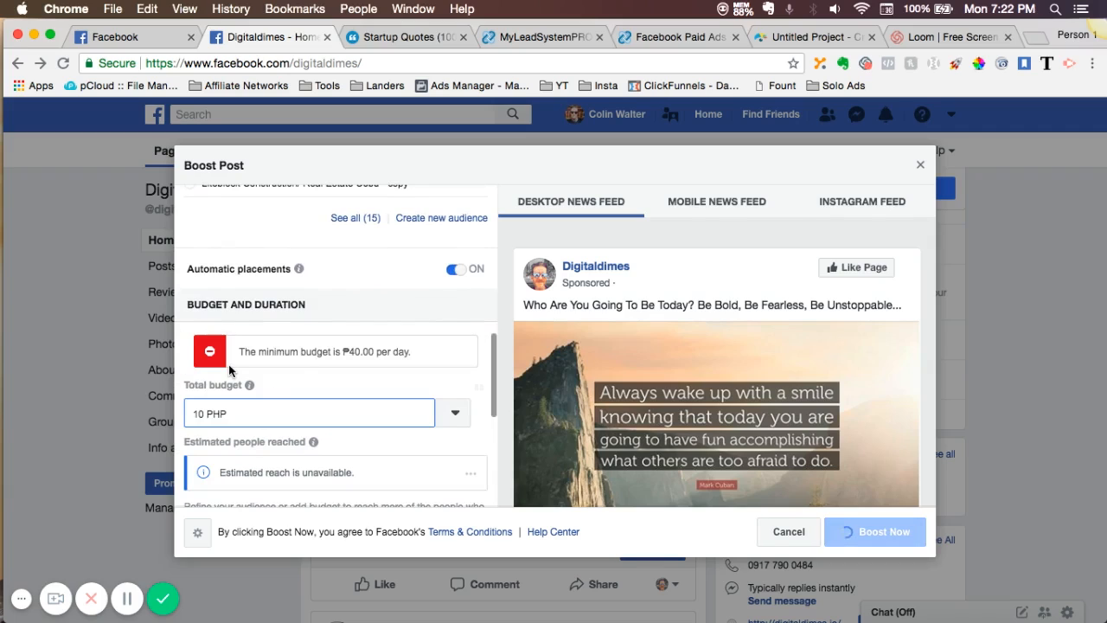
{"action": "key", "text": "BackSpace"}
{"action": "key", "text": "BackSpace"}
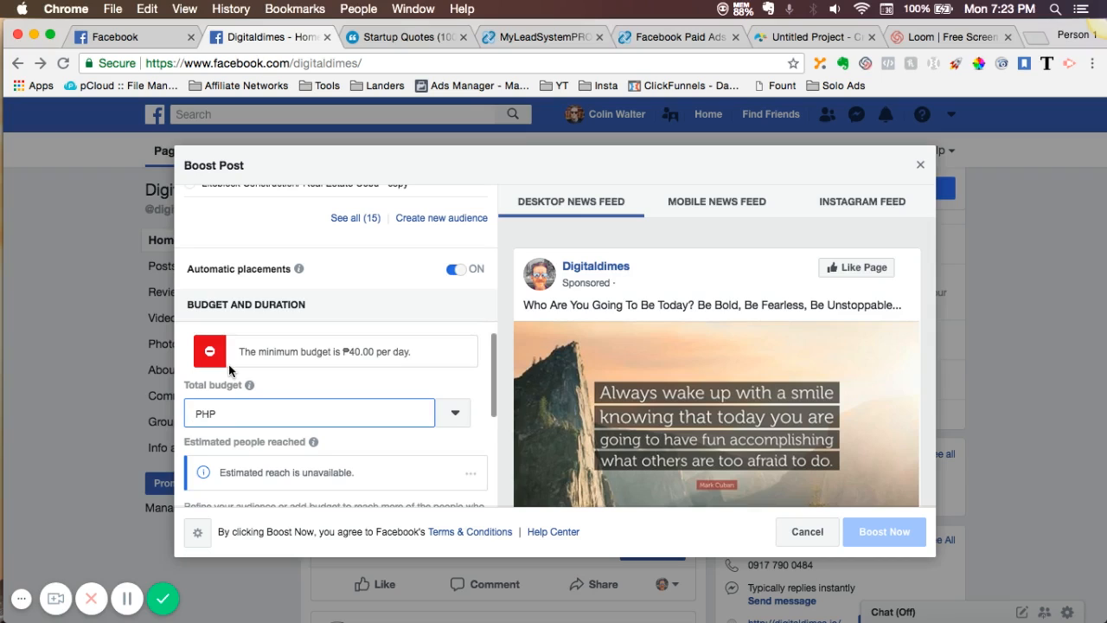
{"action": "type", "text": "1000"}
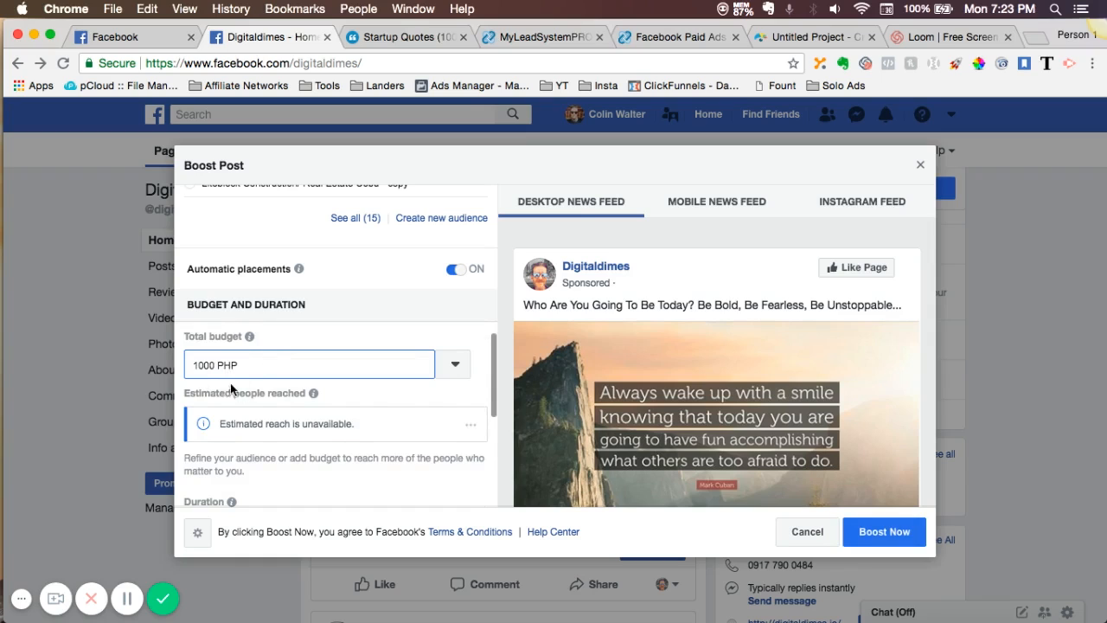
- Review the boost's duration, conversion tracking and payment settings, and cancel the promotion, discarding the changes
{"action": "mouse_move", "coordinate": [314, 393]}
{"action": "scroll", "coordinate": [362, 396], "scroll_direction": "down", "scroll_amount": 3}
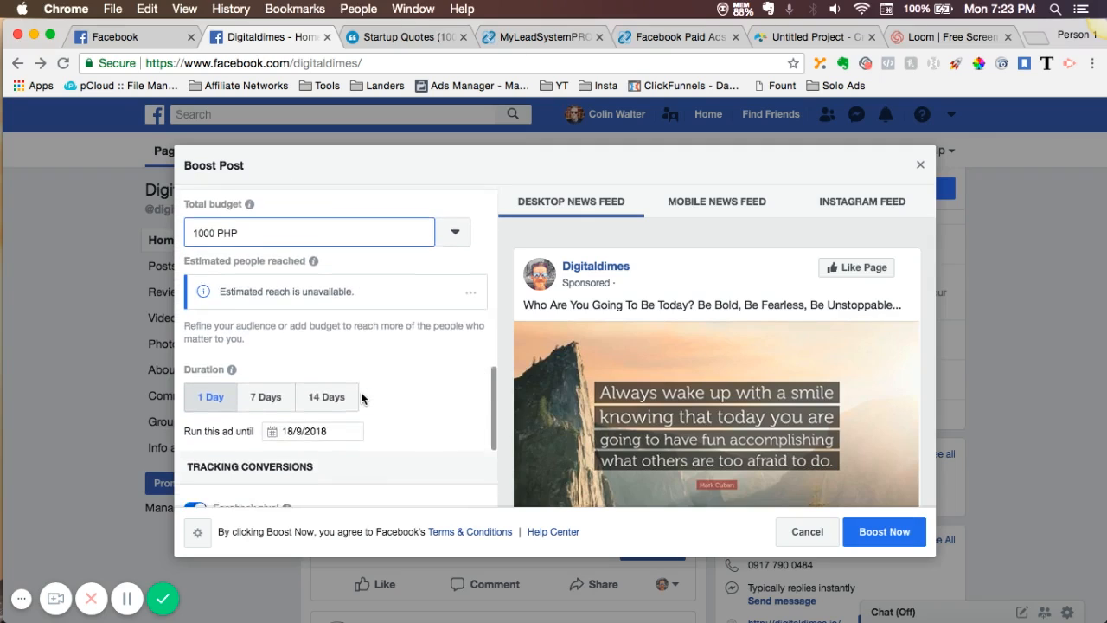
{"action": "scroll", "coordinate": [362, 394], "scroll_direction": "down", "scroll_amount": 1}
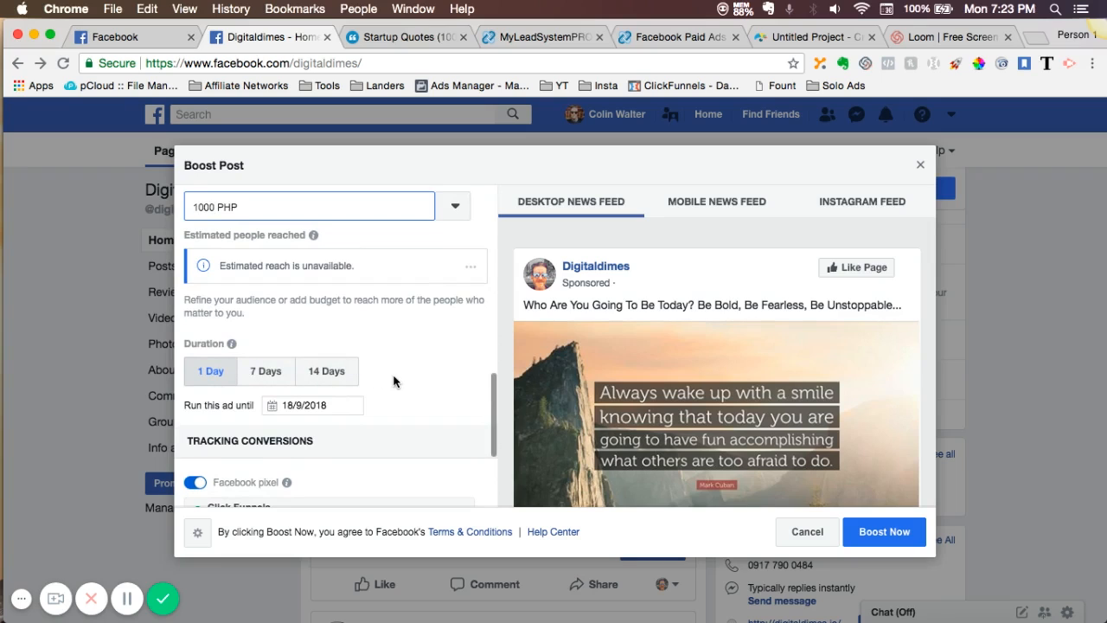
{"action": "scroll", "coordinate": [393, 381], "scroll_direction": "down", "scroll_amount": 2}
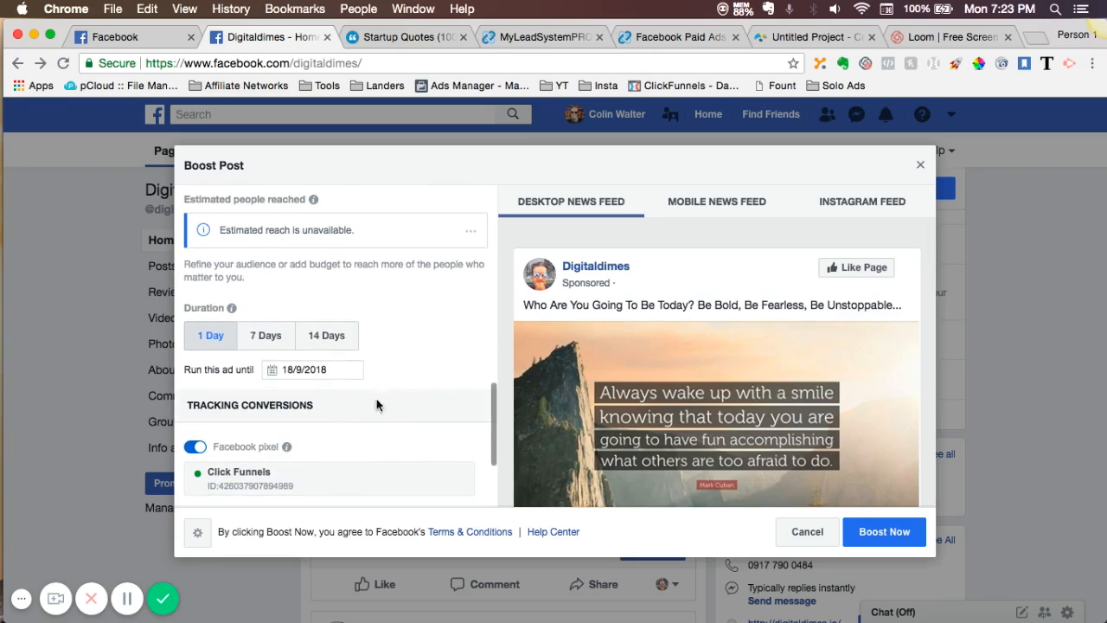
{"action": "scroll", "coordinate": [355, 436], "scroll_direction": "down", "scroll_amount": 5}
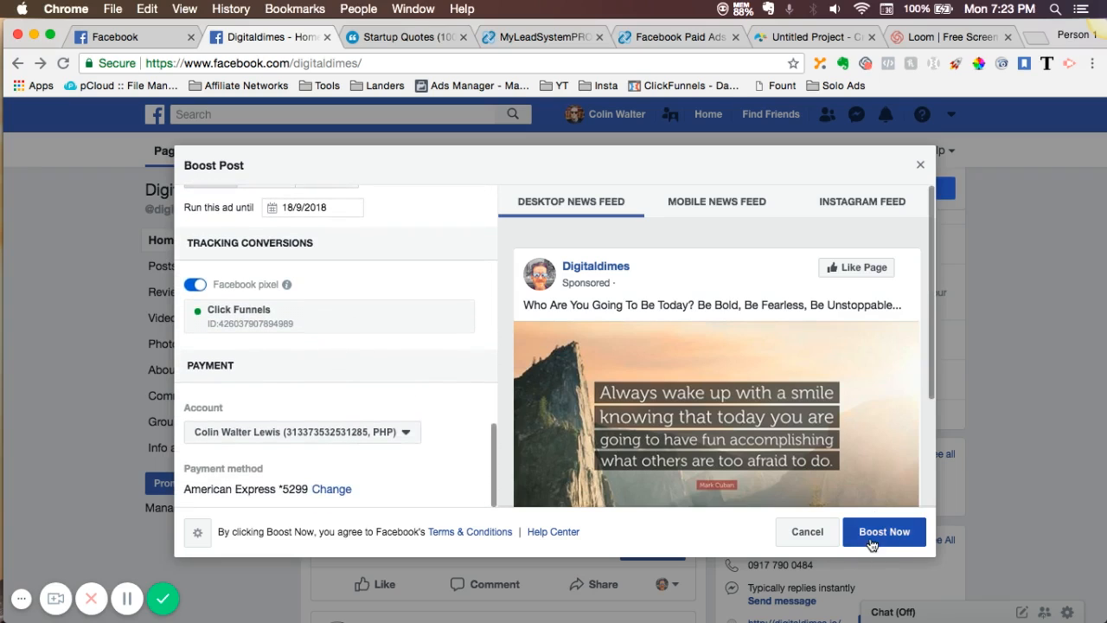
{"action": "left_click", "coordinate": [807, 532]}
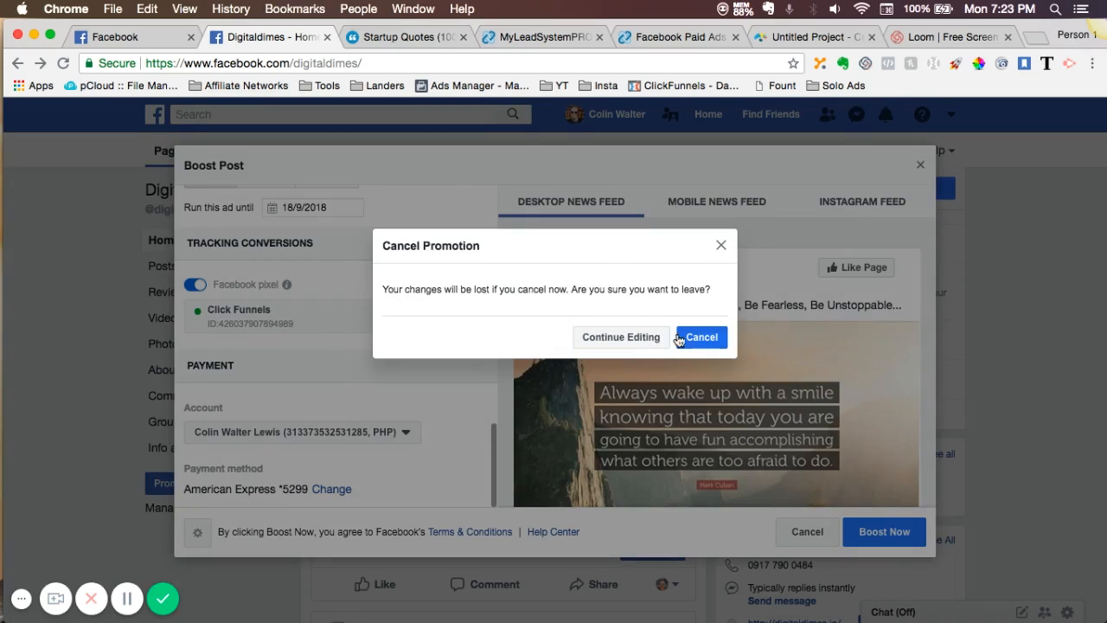
{"action": "left_click", "coordinate": [690, 339]}
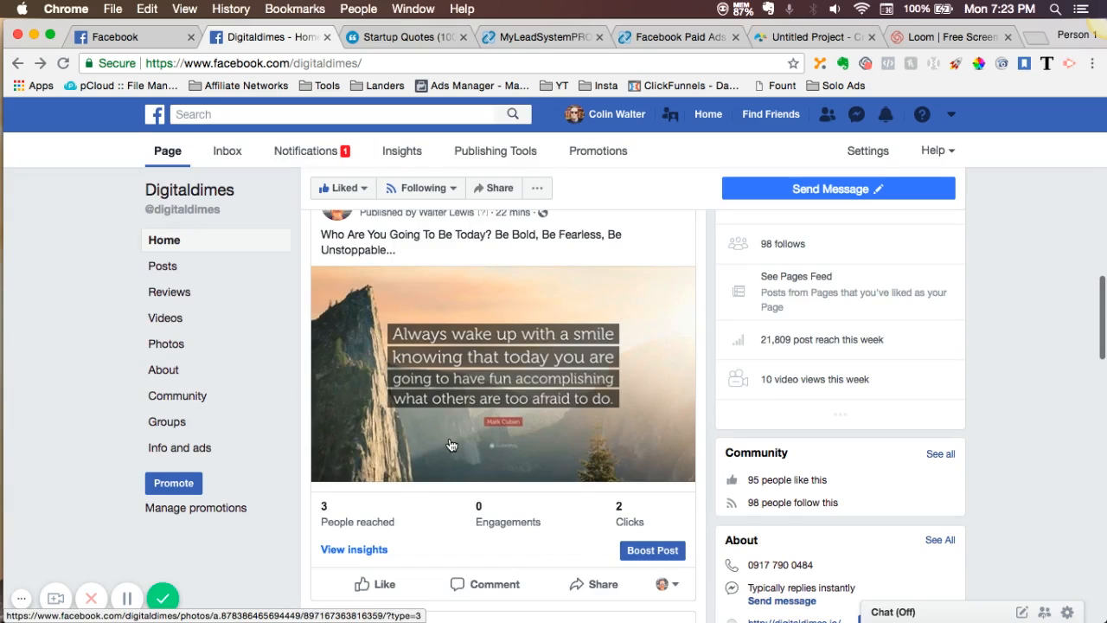
- Look through the older posts and photos on the Digitaldimes page, including the "Done is better than perfect" post
{"action": "scroll", "coordinate": [452, 502], "scroll_direction": "down", "scroll_amount": 3}
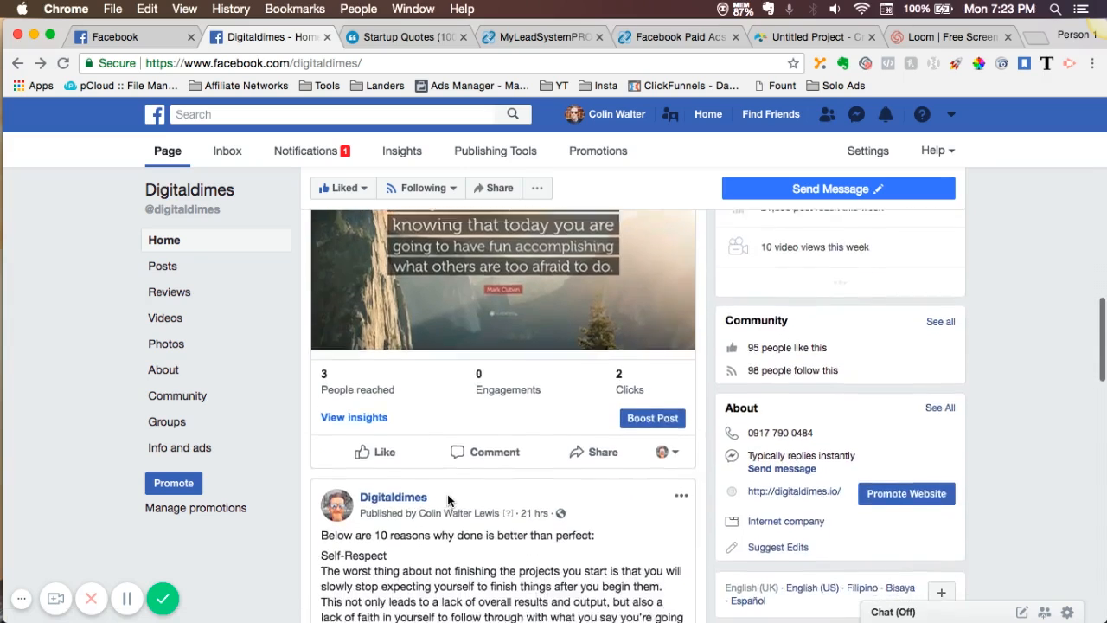
{"action": "scroll", "coordinate": [448, 500], "scroll_direction": "down", "scroll_amount": 10}
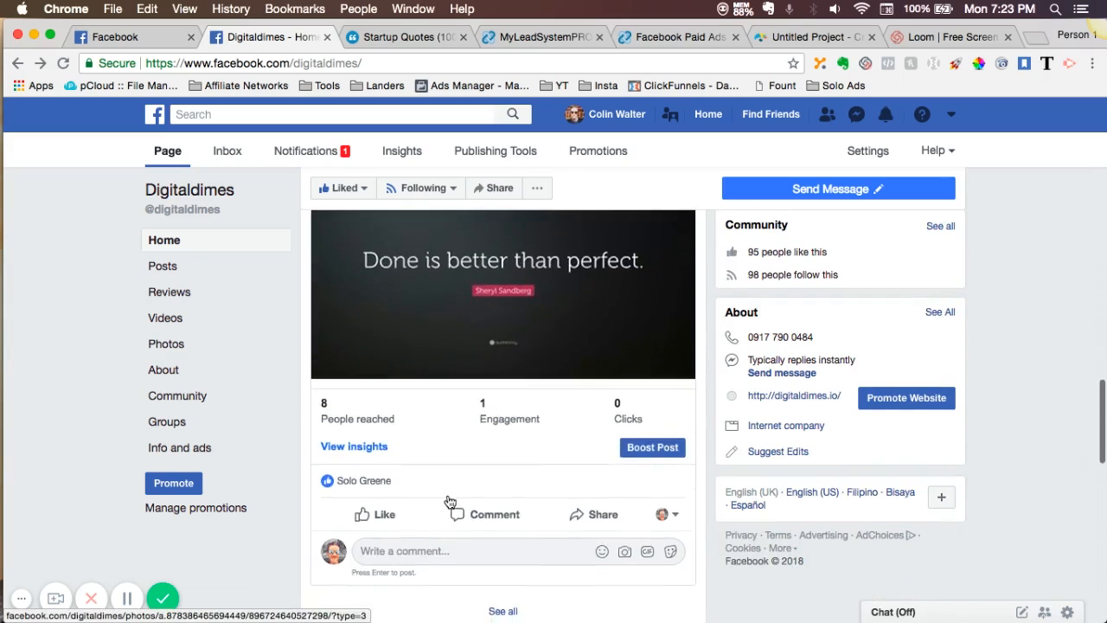
{"action": "scroll", "coordinate": [450, 501], "scroll_direction": "down", "scroll_amount": 15}
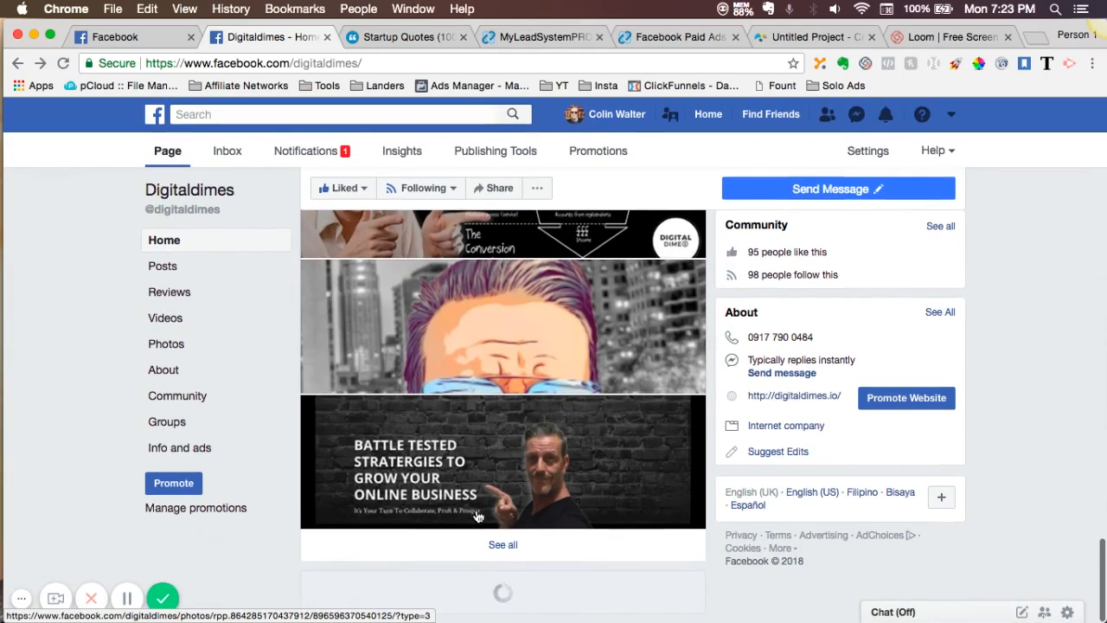
{"action": "scroll", "coordinate": [476, 516], "scroll_direction": "up", "scroll_amount": 15}
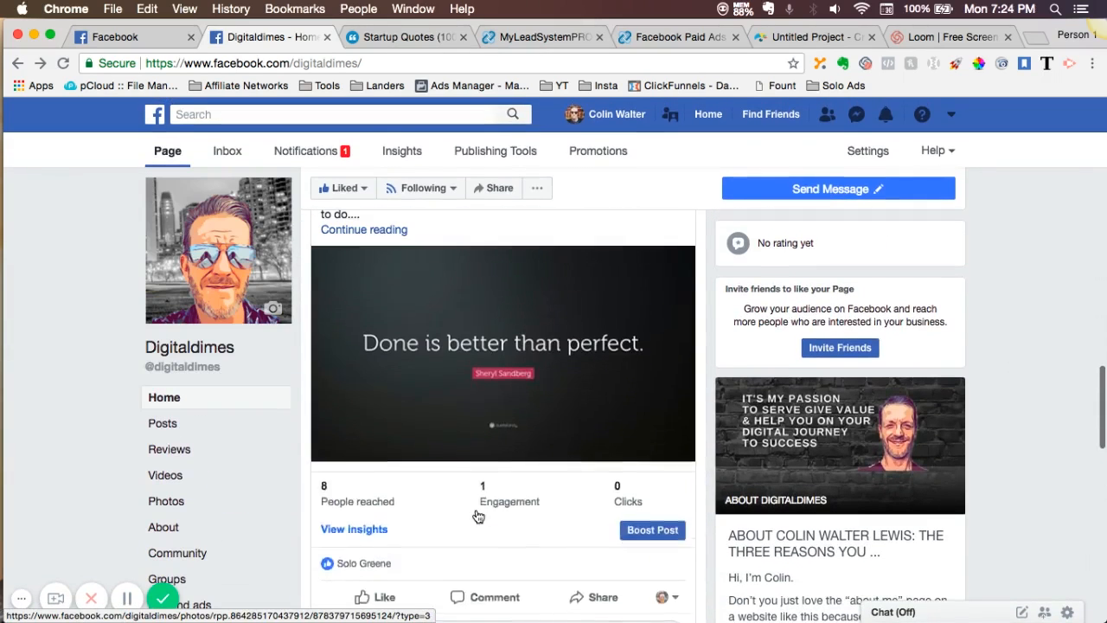
{"action": "scroll", "coordinate": [479, 517], "scroll_direction": "up", "scroll_amount": 4}
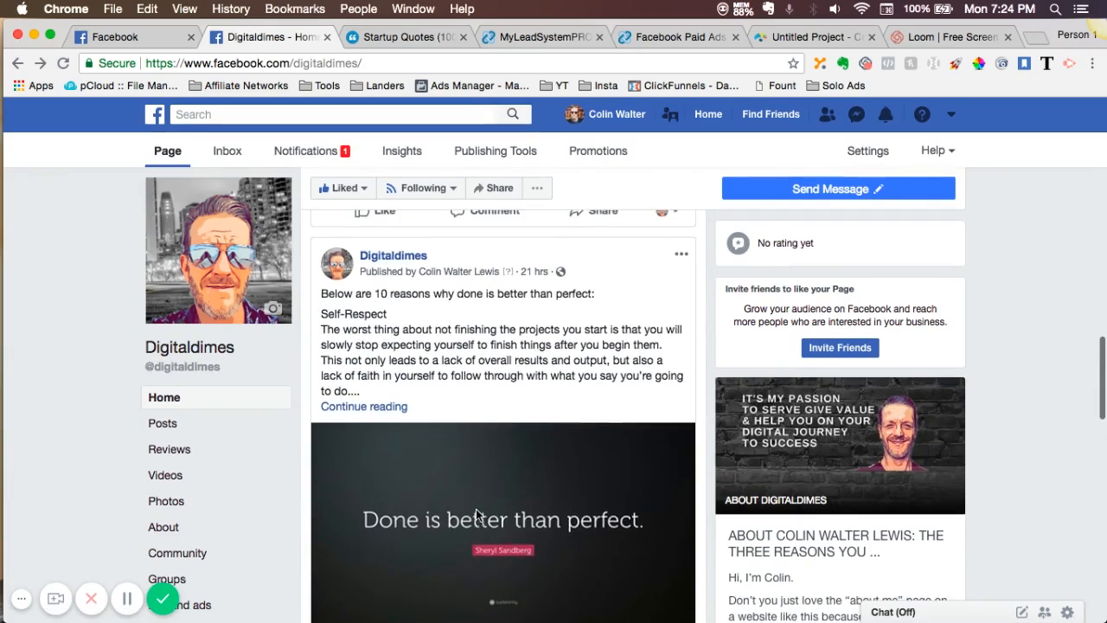
{"action": "scroll", "coordinate": [476, 515], "scroll_direction": "up", "scroll_amount": 2}
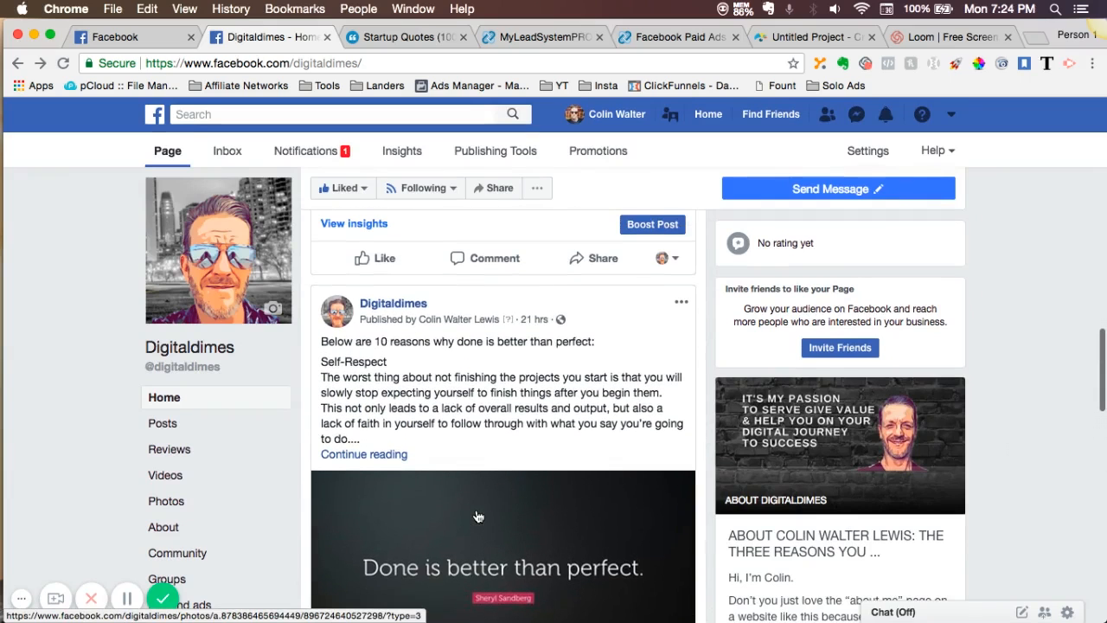
- Review the "Who Are You Going To Be Today?" post, its quote source on Quotefancy, and the Invitation Audience Growth Method slide in Visme
{"action": "scroll", "coordinate": [500, 464], "scroll_direction": "up", "scroll_amount": 5}
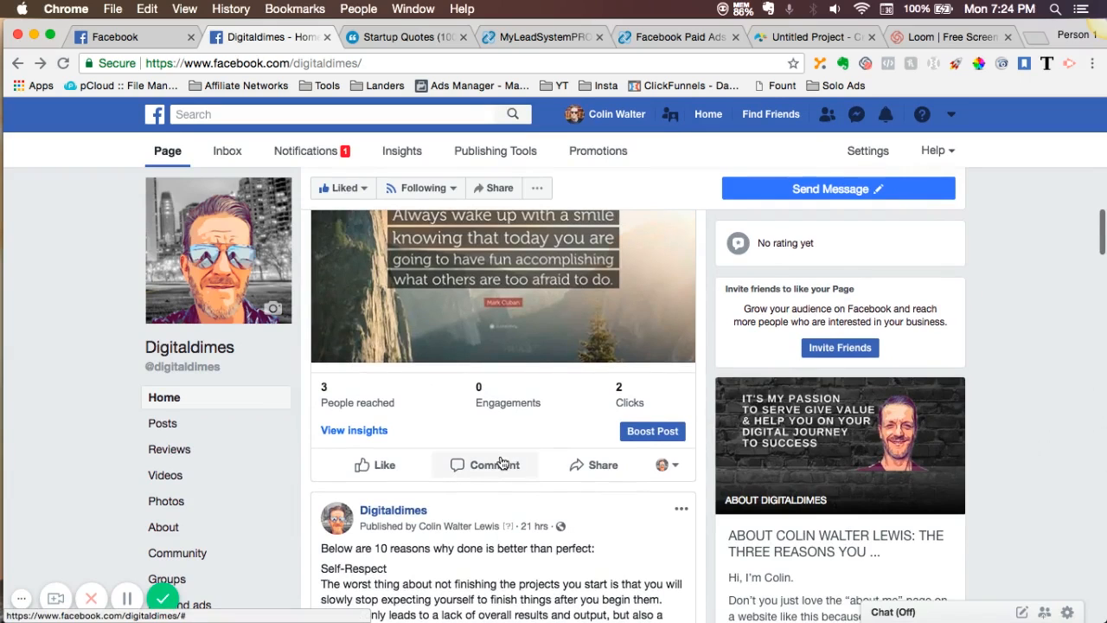
{"action": "scroll", "coordinate": [500, 463], "scroll_direction": "up", "scroll_amount": 3}
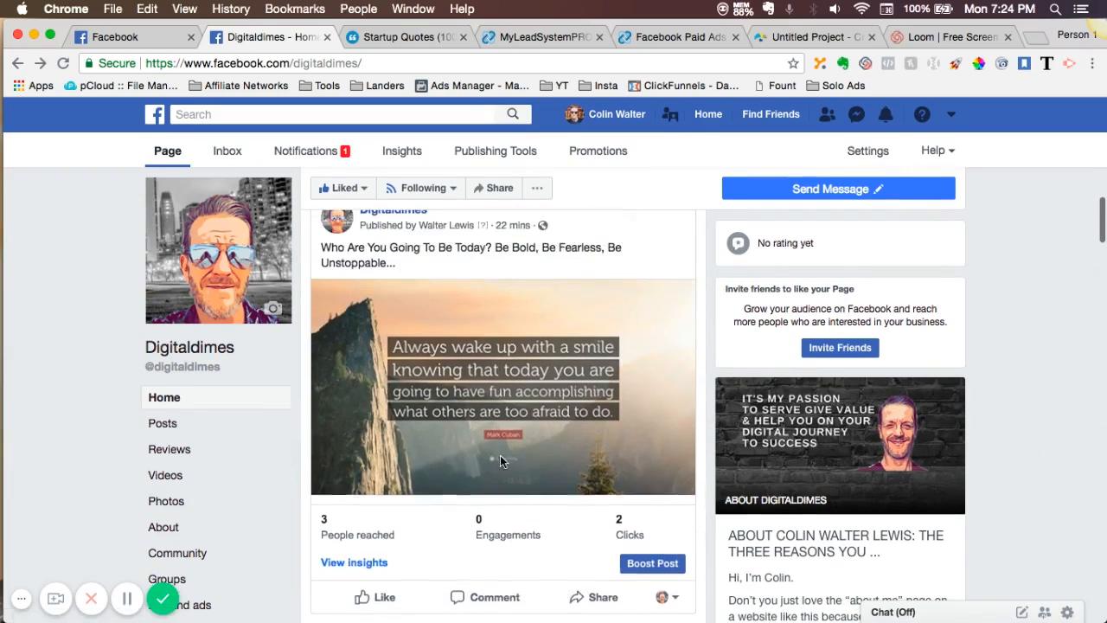
{"action": "scroll", "coordinate": [500, 461], "scroll_direction": "up", "scroll_amount": 2}
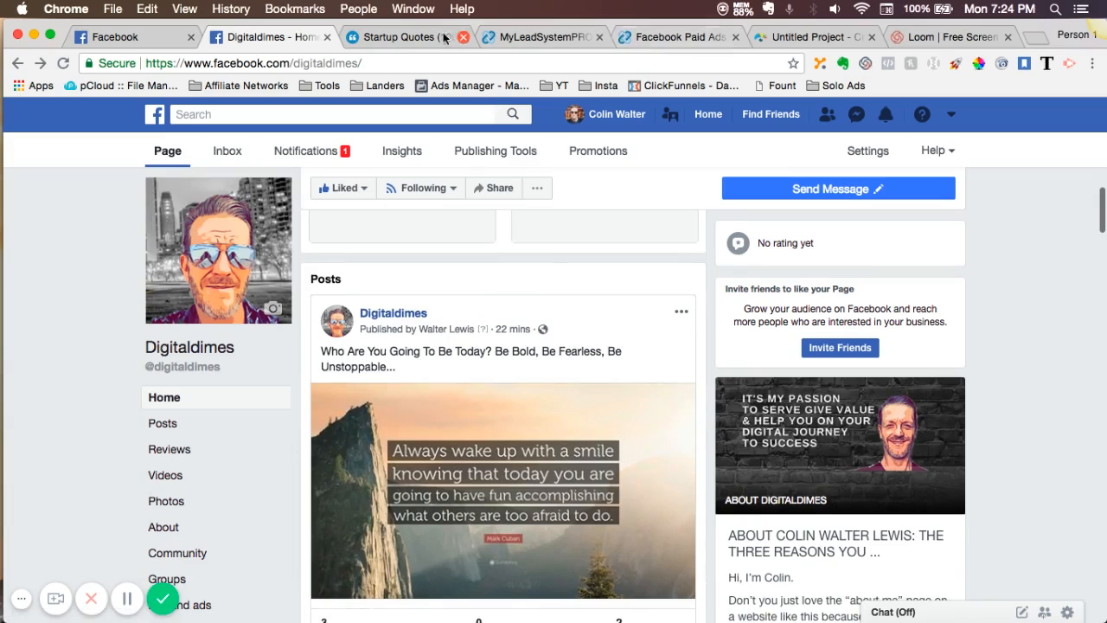
{"action": "left_click", "coordinate": [408, 36]}
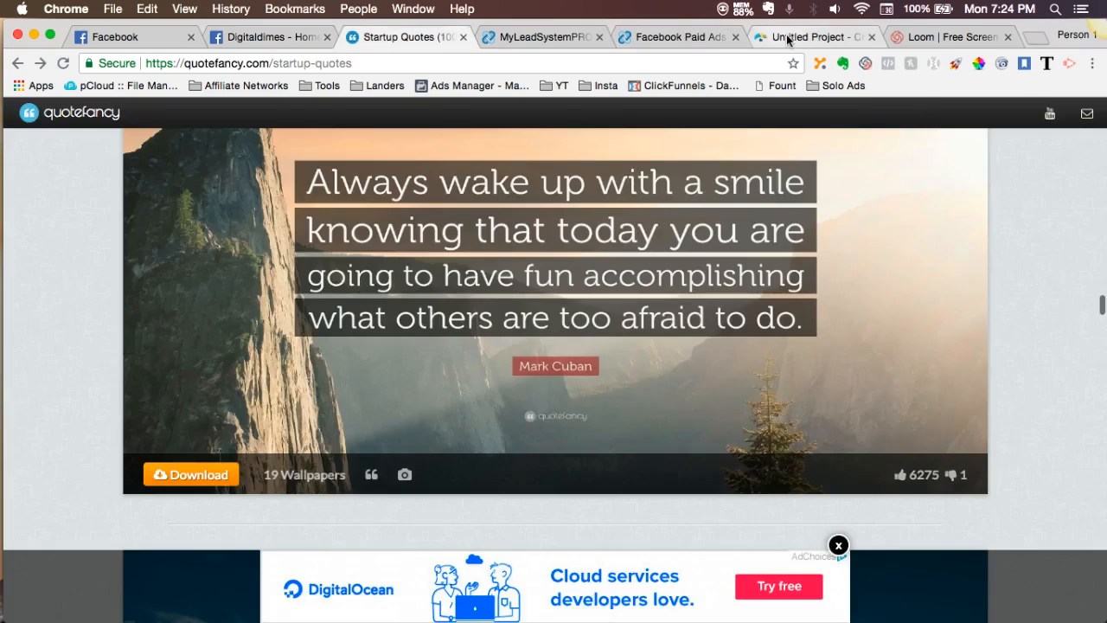
{"action": "left_click", "coordinate": [788, 37]}
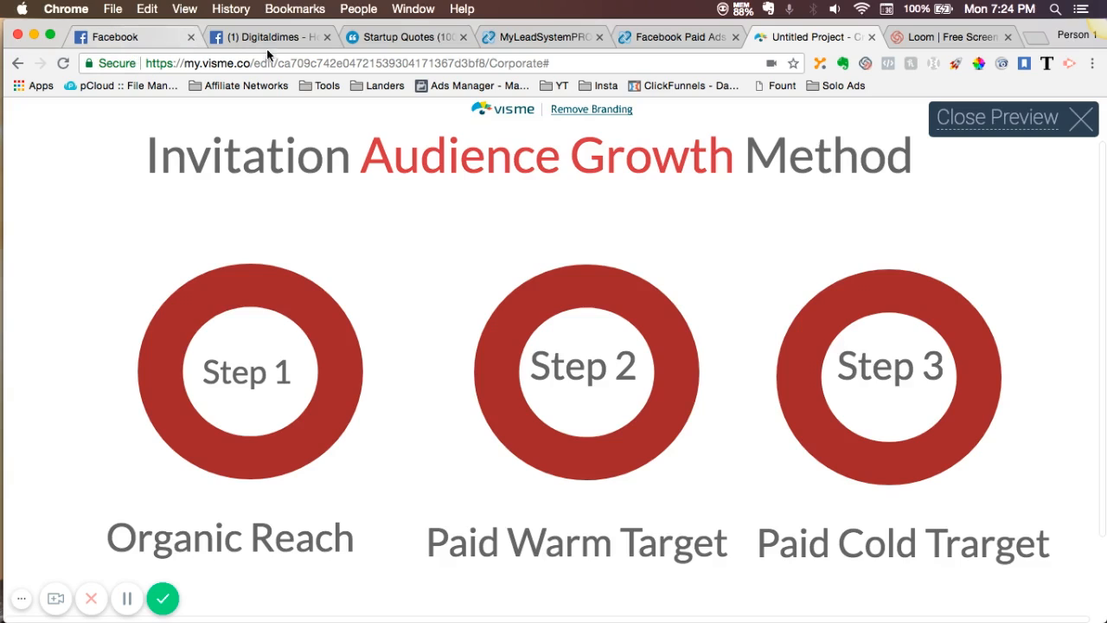
- Switch to Facebook's Ads Manager, dismiss the payment notice and start creating a new campaign
{"action": "left_click", "coordinate": [147, 39]}
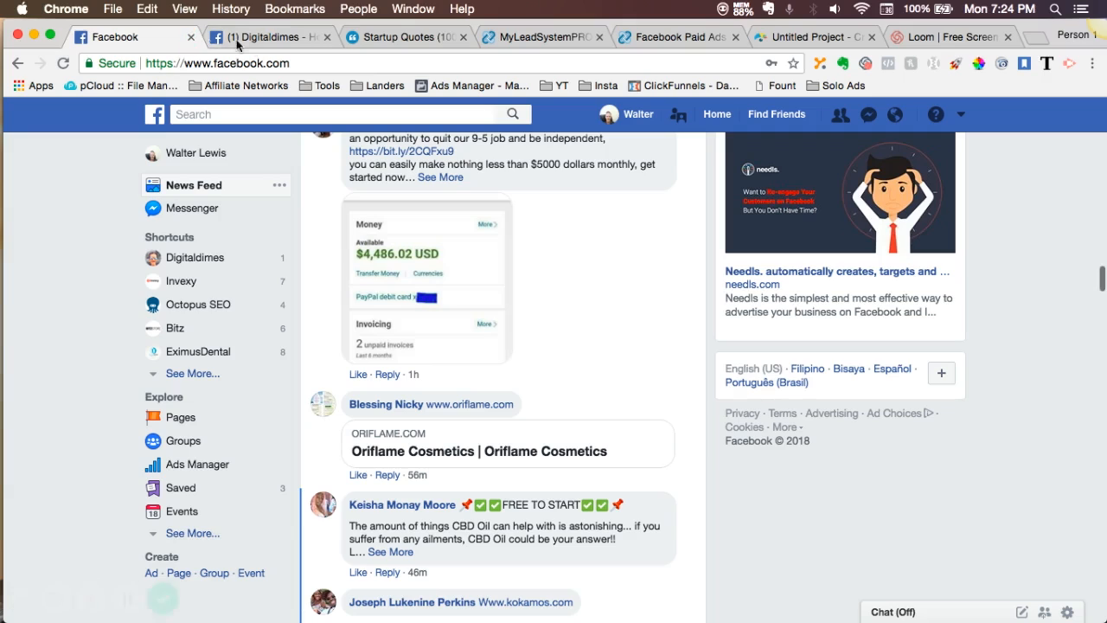
{"action": "left_click", "coordinate": [180, 467]}
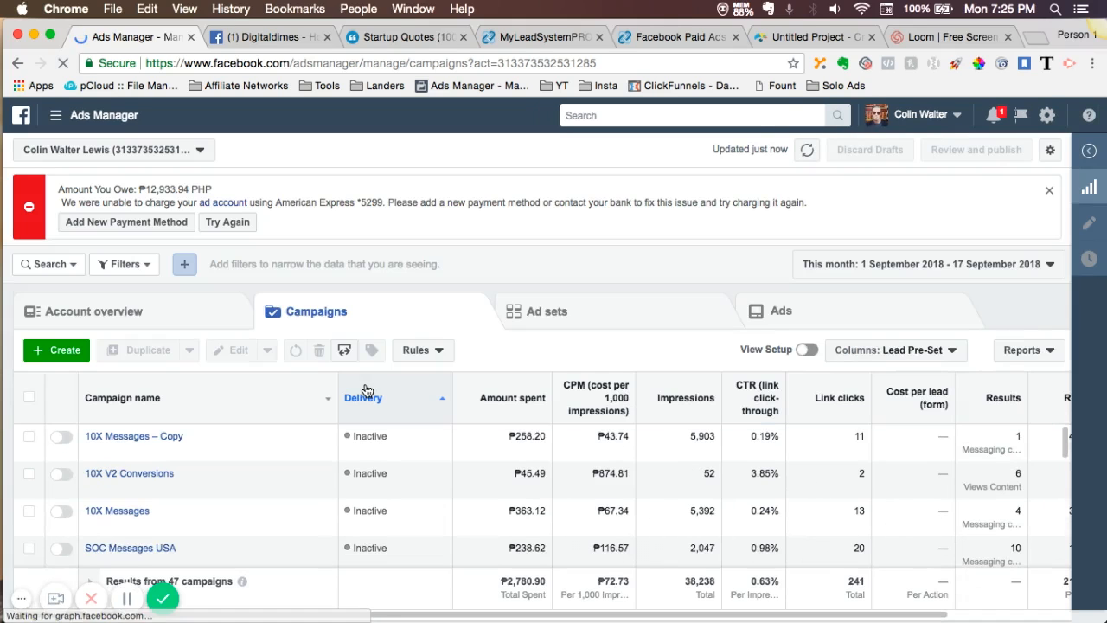
{"action": "left_click", "coordinate": [1051, 193]}
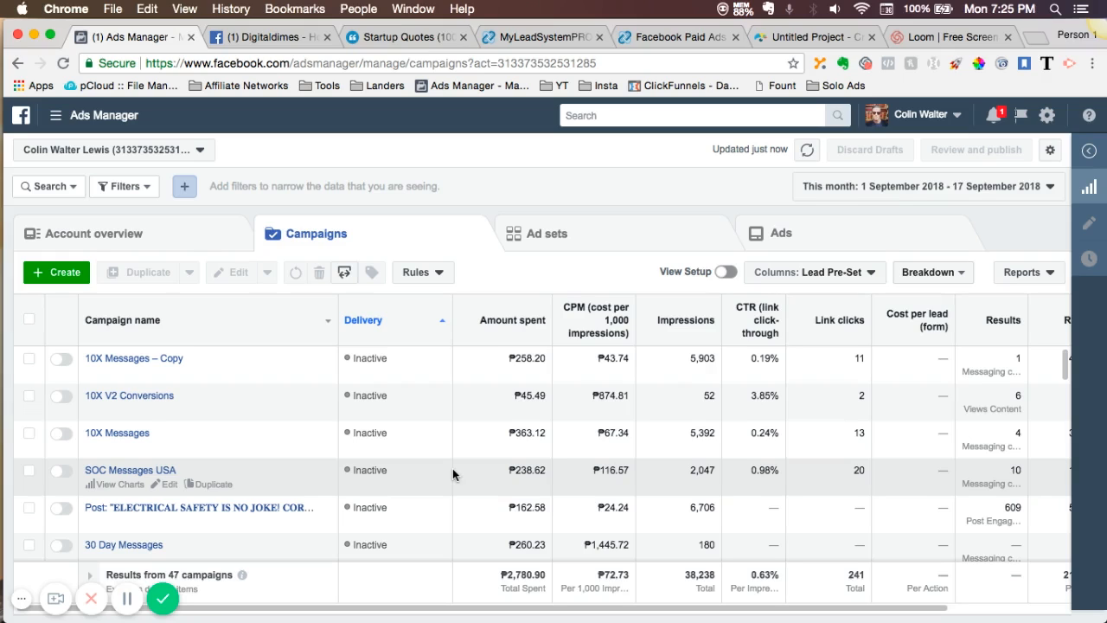
{"action": "left_click", "coordinate": [52, 276]}
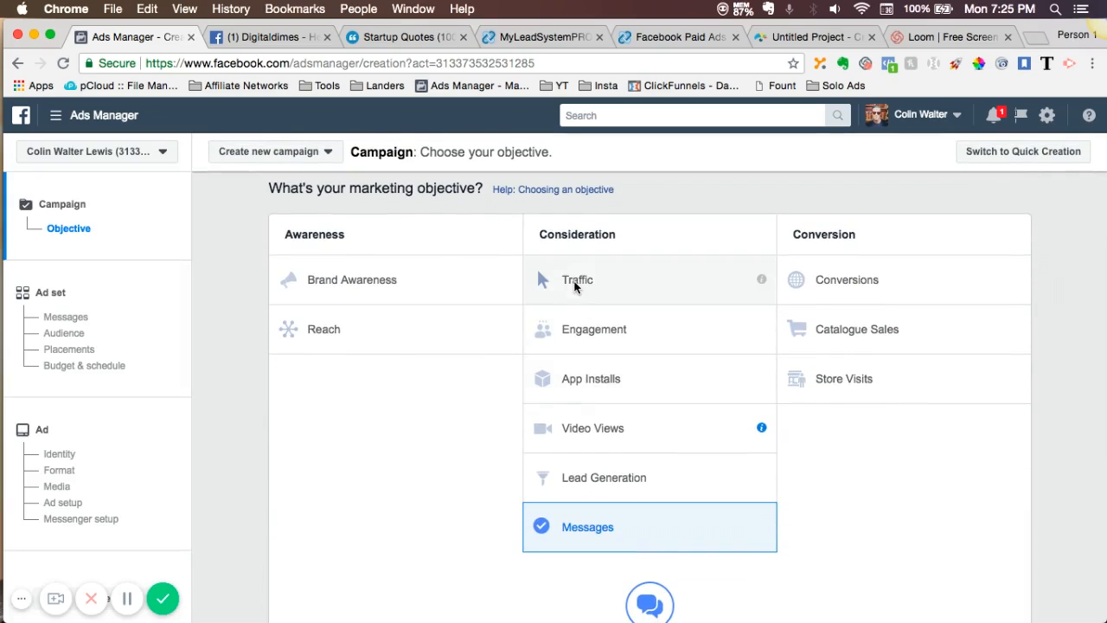
- Choose the Engagement objective with Post Engagement, name the campaign "New Quote Engagement" and continue to the ad set
{"action": "left_click", "coordinate": [575, 334]}
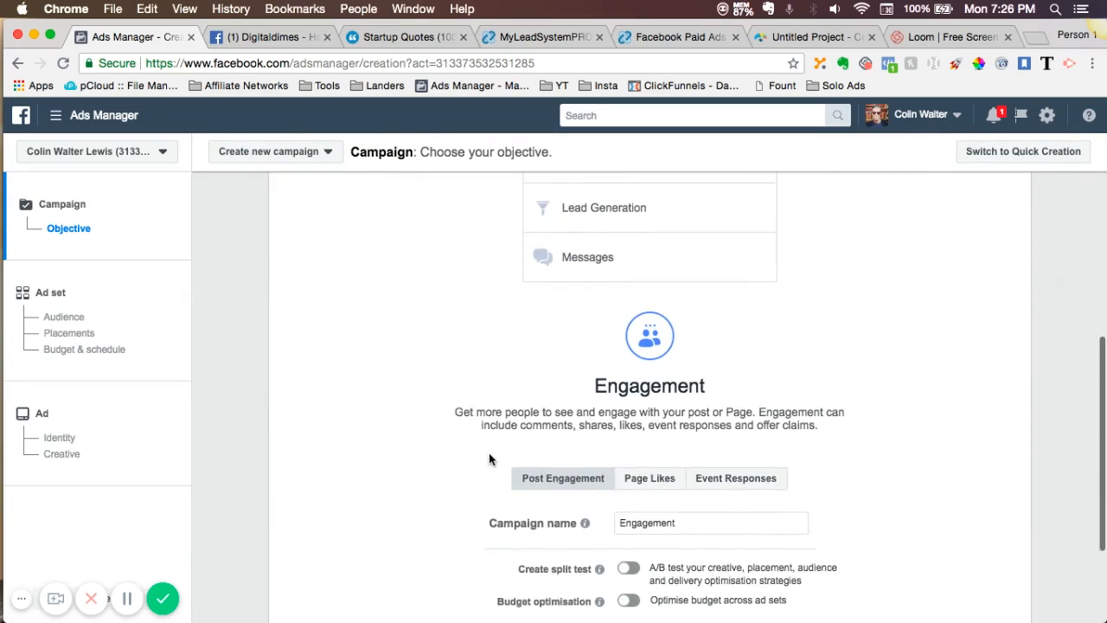
{"action": "left_click", "coordinate": [619, 415]}
{"action": "type", "text": "New Q"}
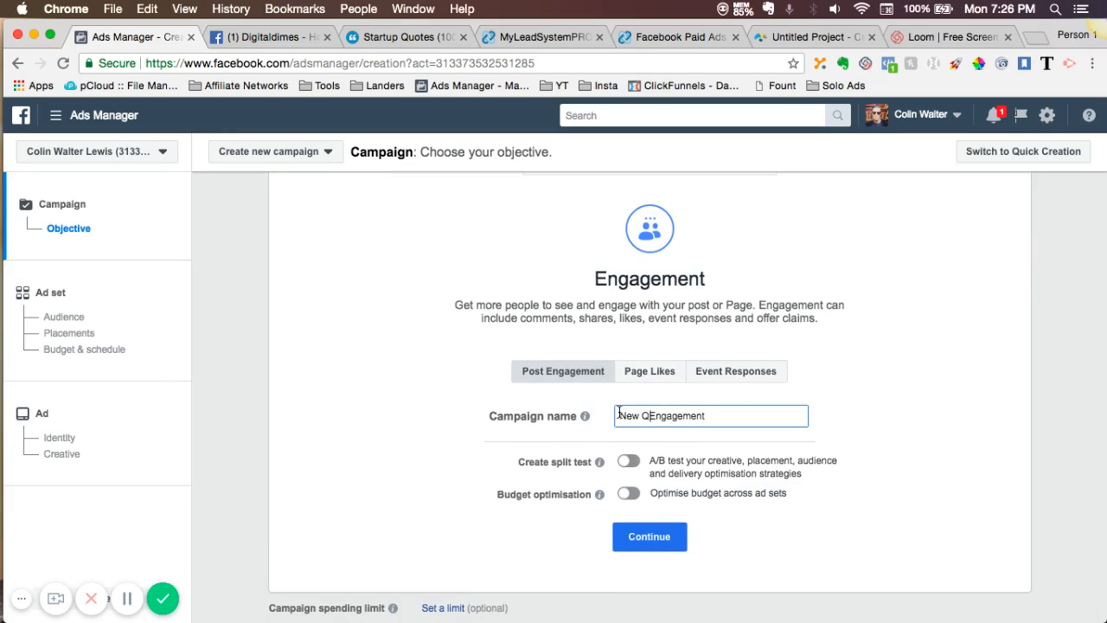
{"action": "type", "text": "uote"}
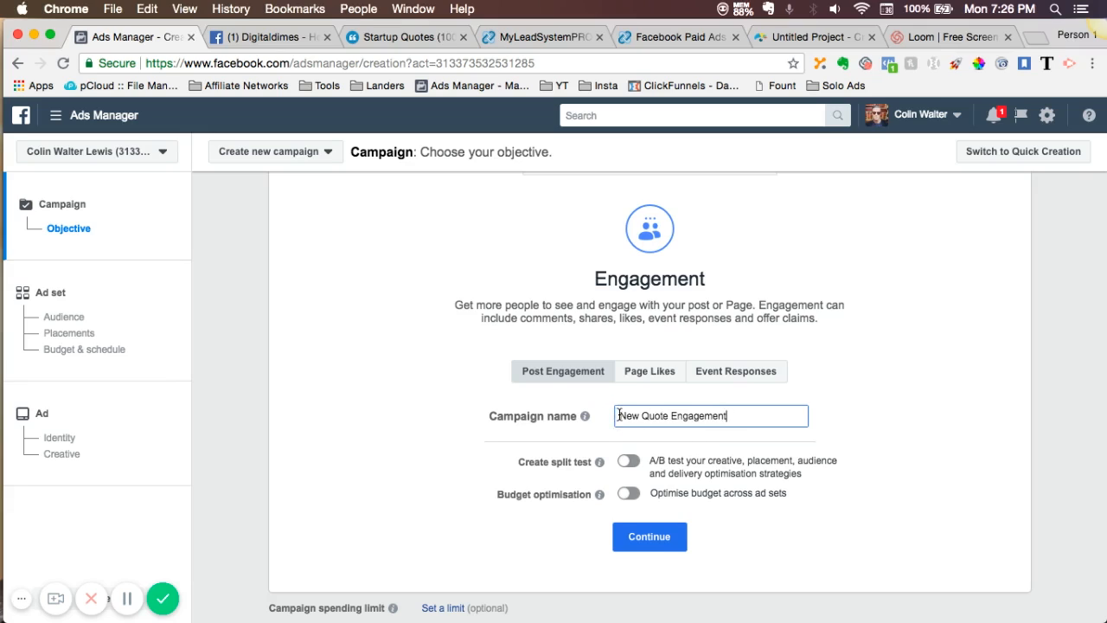
{"action": "left_click_drag", "start_coordinate": [619, 415], "coordinate": [728, 415]}
{"action": "key", "text": "super+c"}
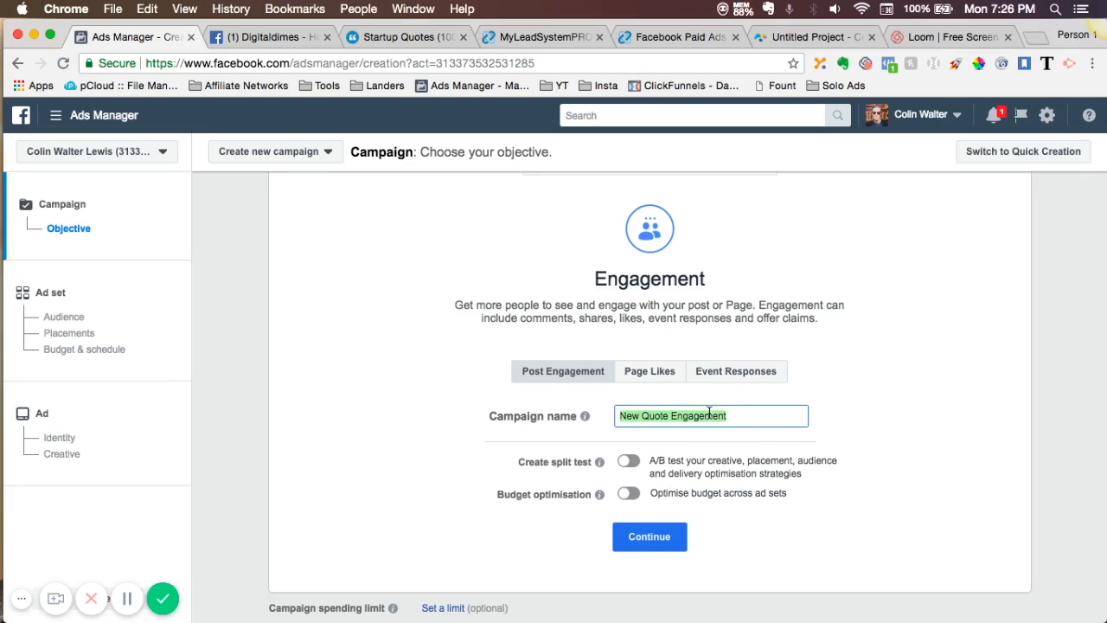
{"action": "left_click", "coordinate": [647, 537]}
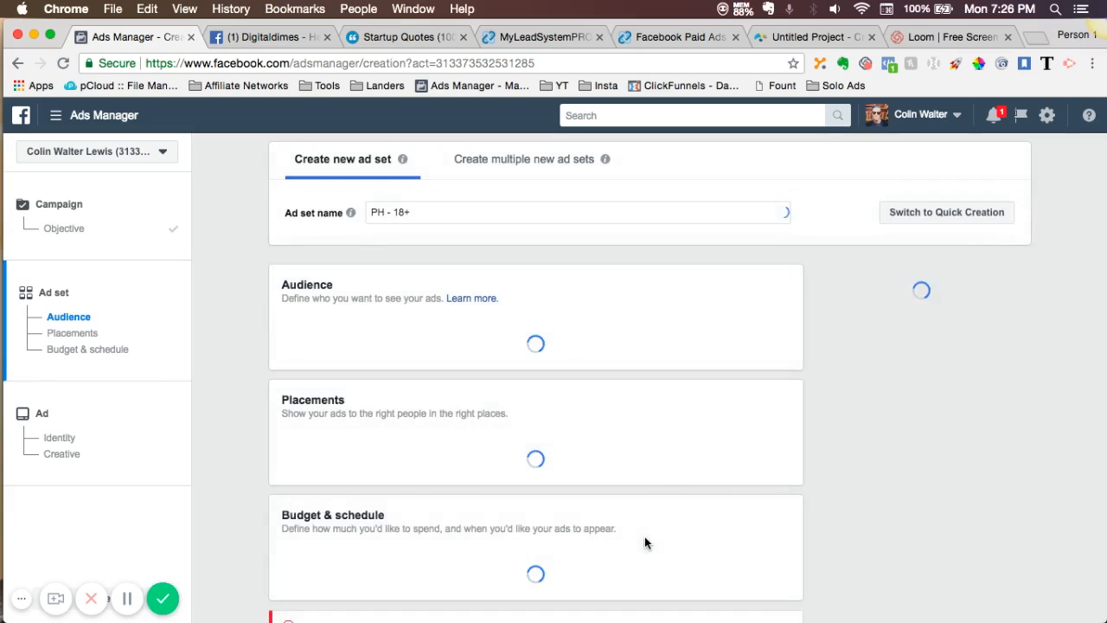
- Rename the ad set as "New Quote Engagement", reusing the campaign name
{"action": "left_click", "coordinate": [421, 212]}
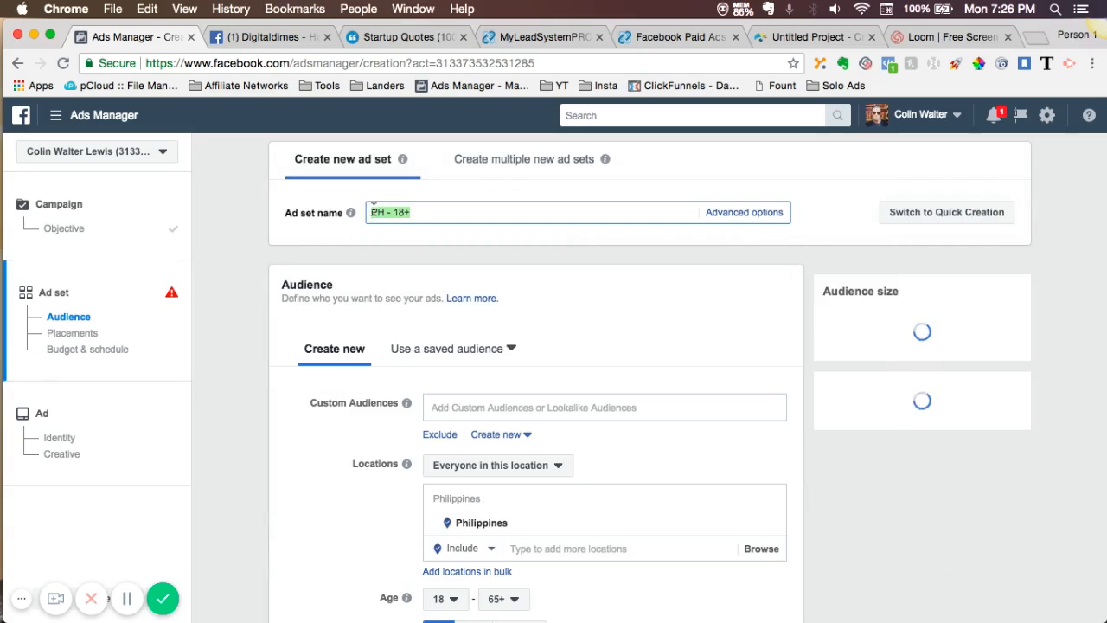
{"action": "key", "text": "BackSpace"}
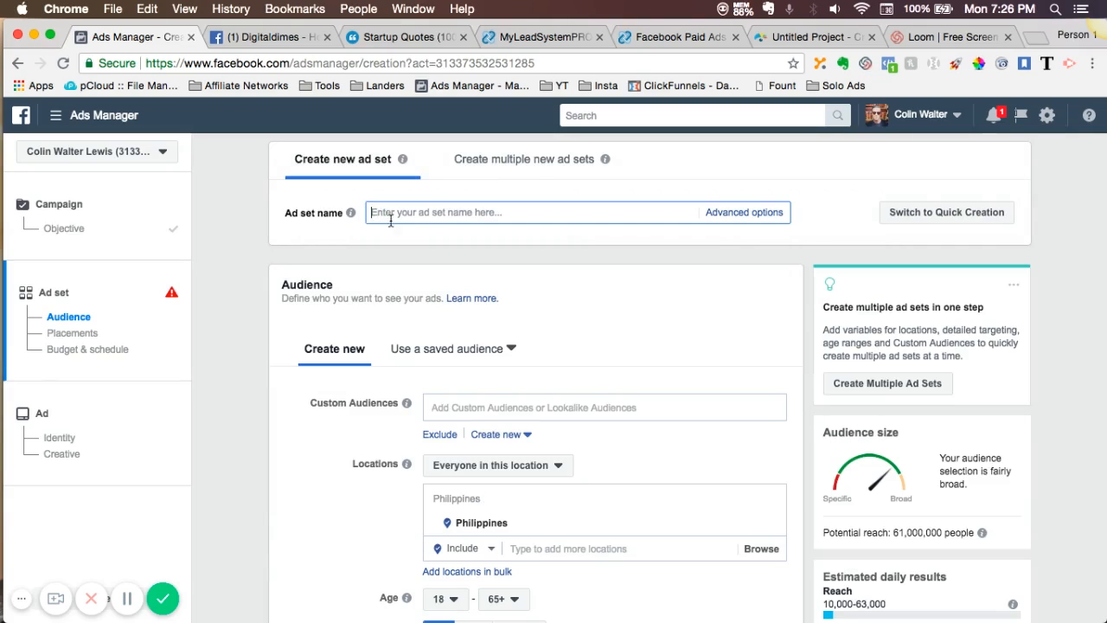
{"action": "key", "text": "super+v"}
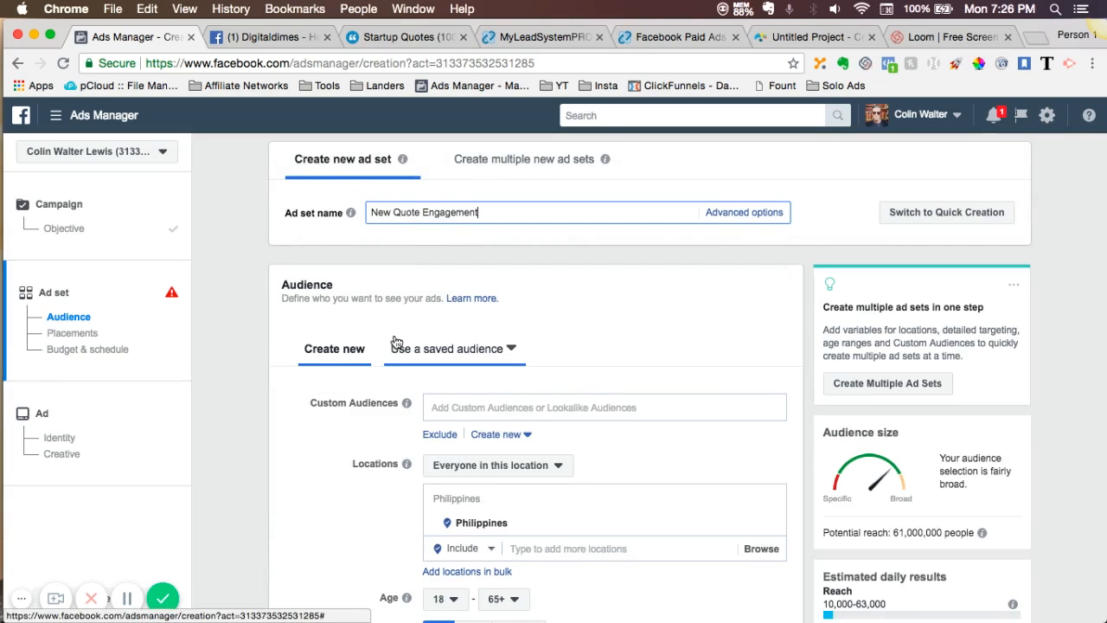
- Target people who live in the location, and replace the Philippines with the United States as the audience location
{"action": "scroll", "coordinate": [395, 285], "scroll_direction": "down", "scroll_amount": 5}
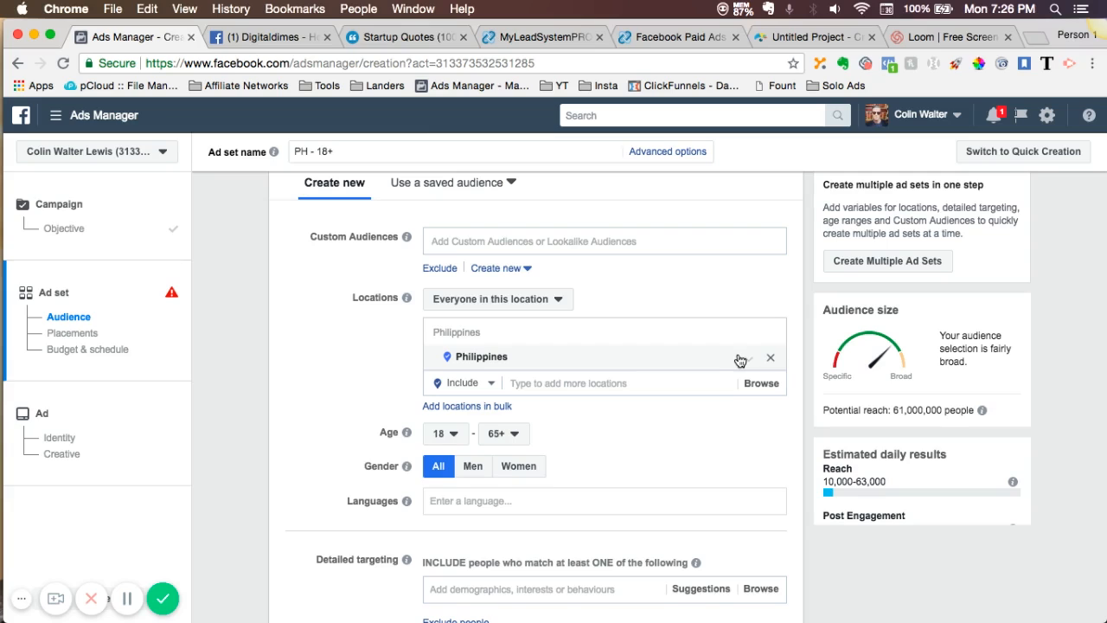
{"action": "left_click", "coordinate": [550, 303]}
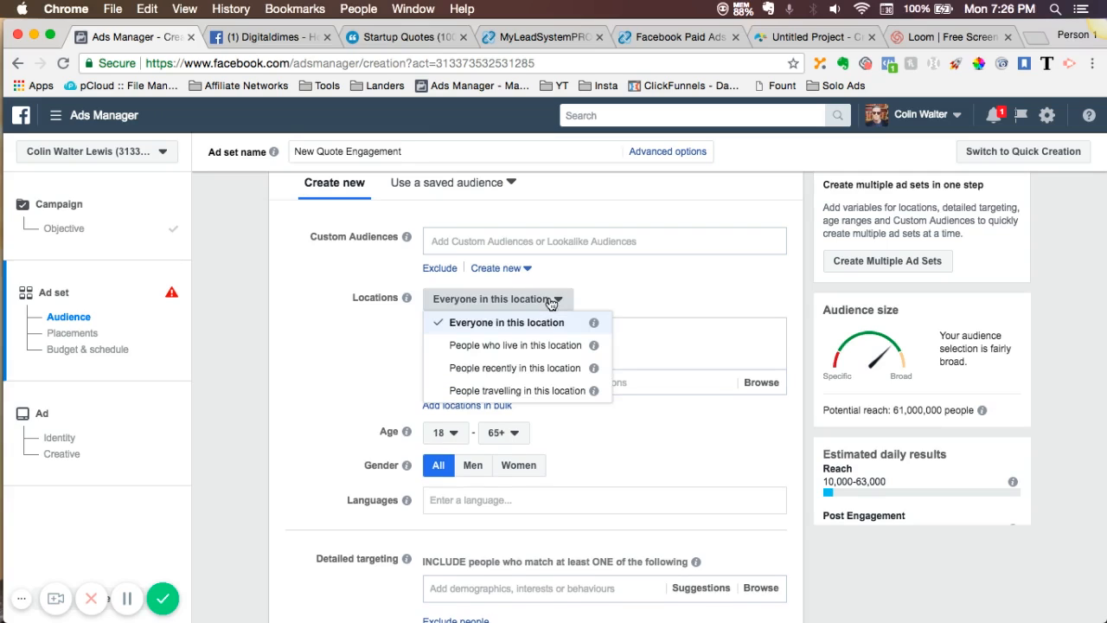
{"action": "left_click", "coordinate": [526, 348]}
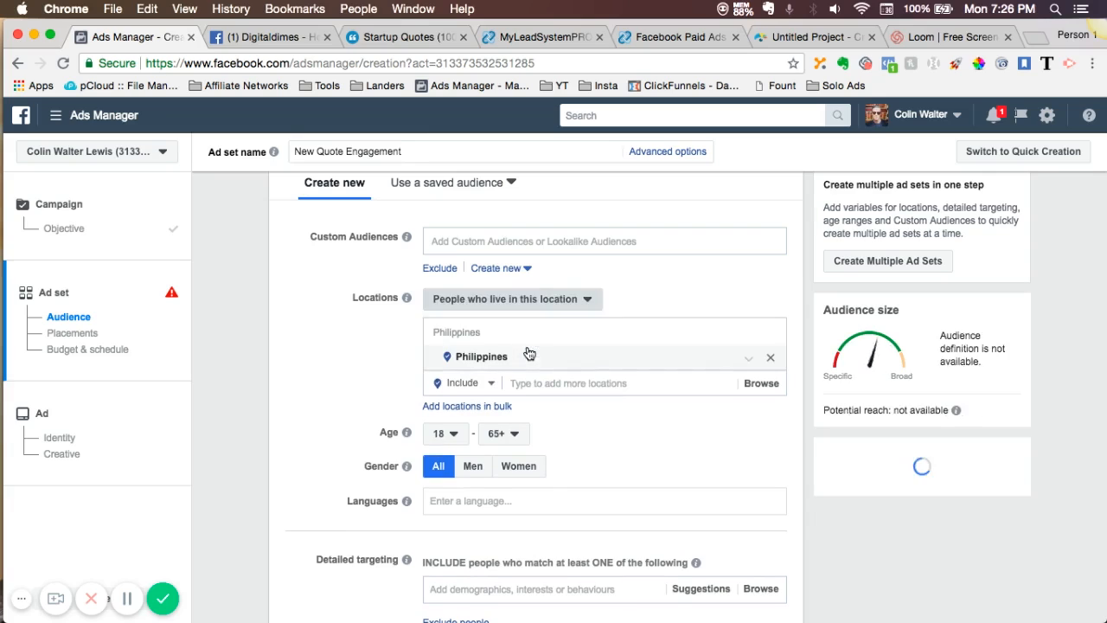
{"action": "left_click", "coordinate": [771, 358]}
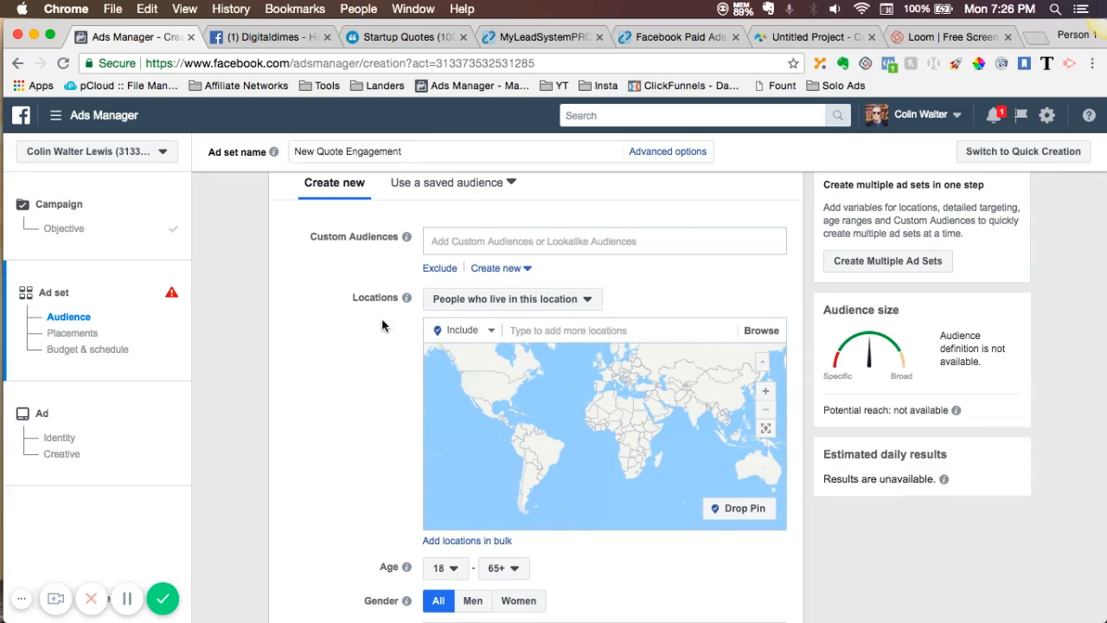
{"action": "left_click", "coordinate": [515, 330]}
{"action": "type", "text": "Unit"}
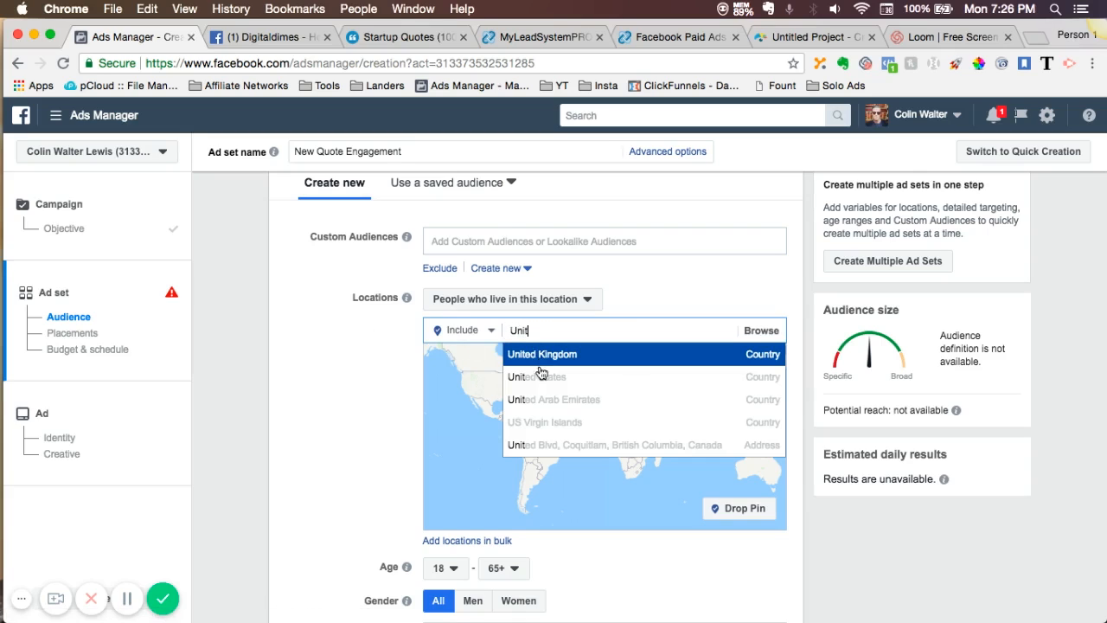
{"action": "left_click", "coordinate": [544, 377]}
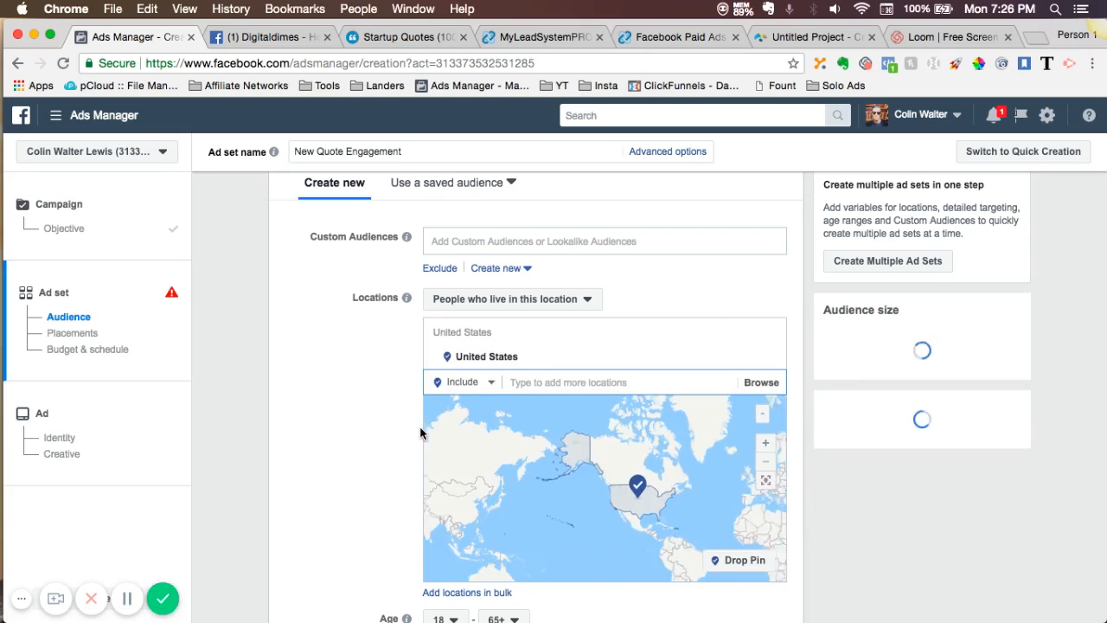
- Set the audience's minimum age to 24
{"action": "scroll", "coordinate": [421, 433], "scroll_direction": "down", "scroll_amount": 2}
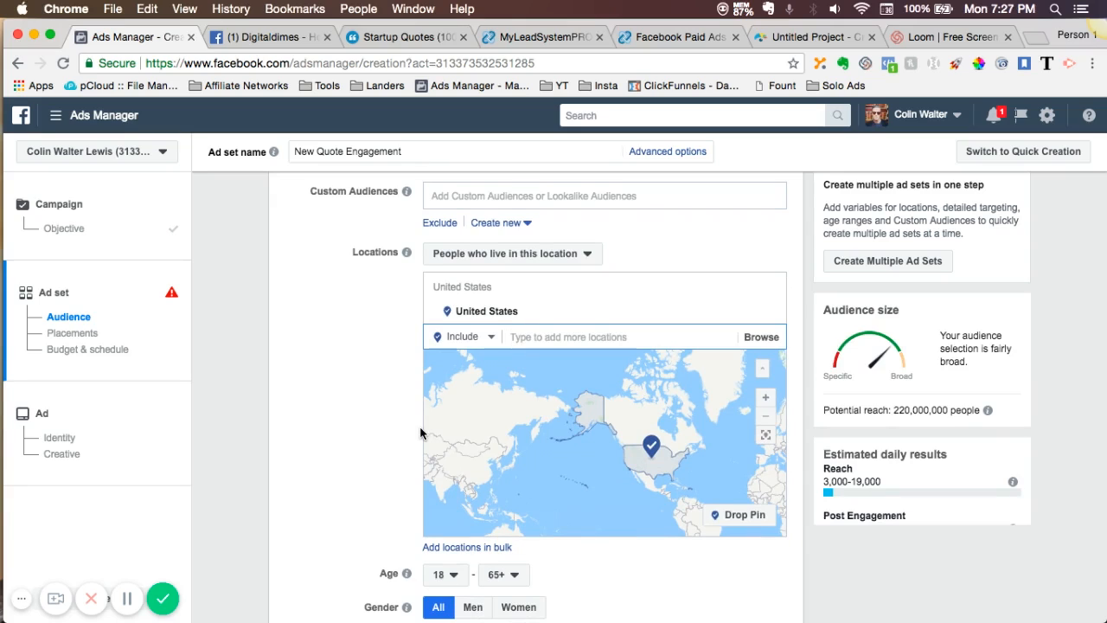
{"action": "scroll", "coordinate": [421, 432], "scroll_direction": "down", "scroll_amount": 3}
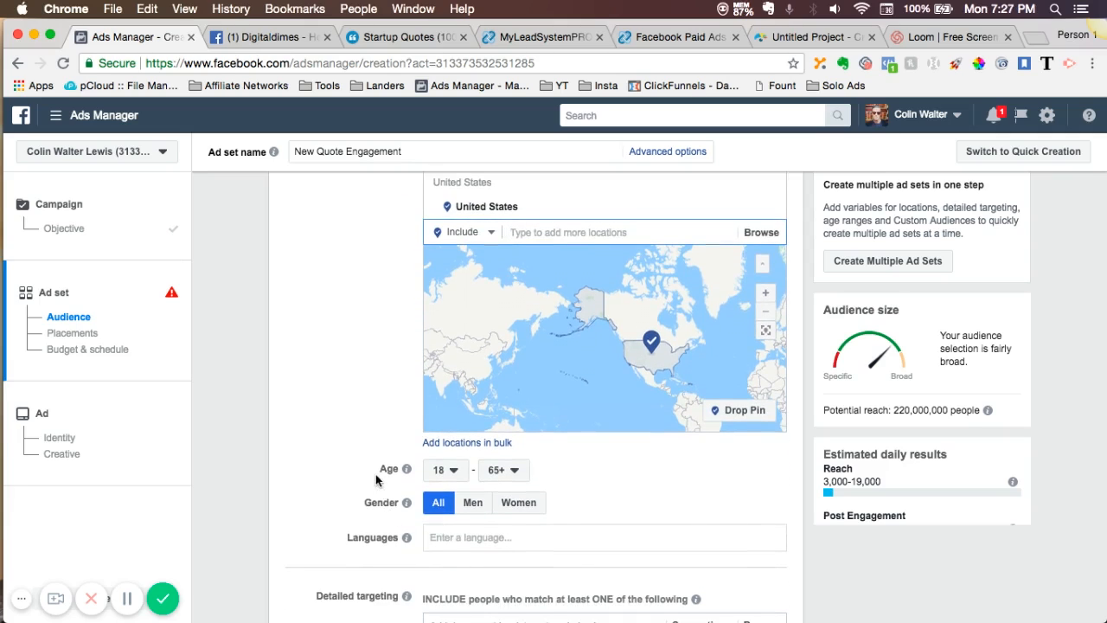
{"action": "left_click", "coordinate": [449, 471]}
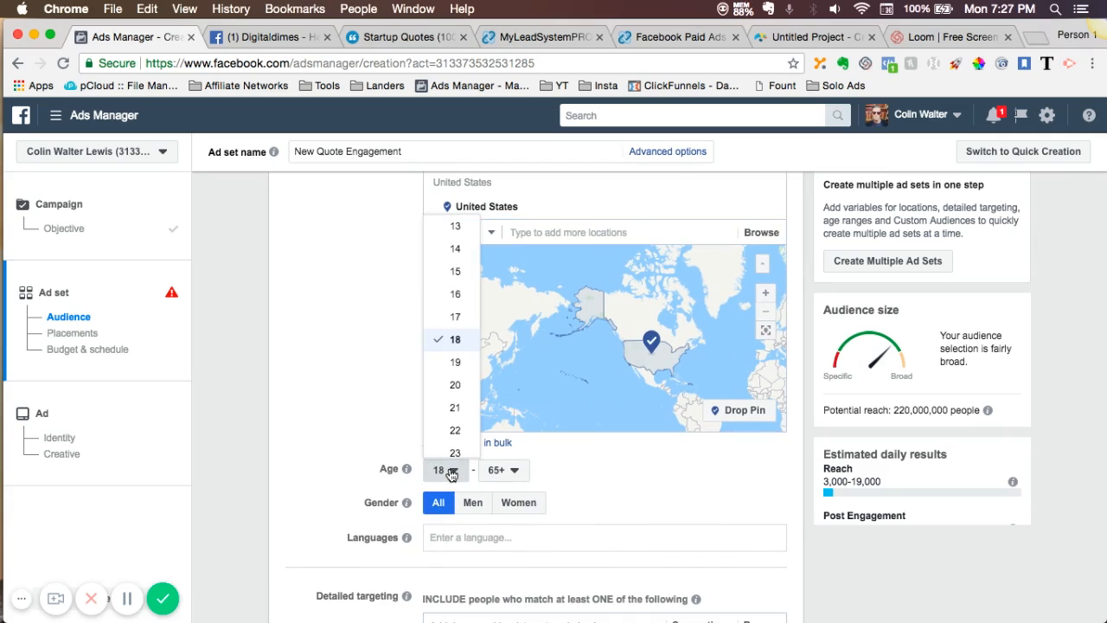
{"action": "left_click", "coordinate": [391, 414]}
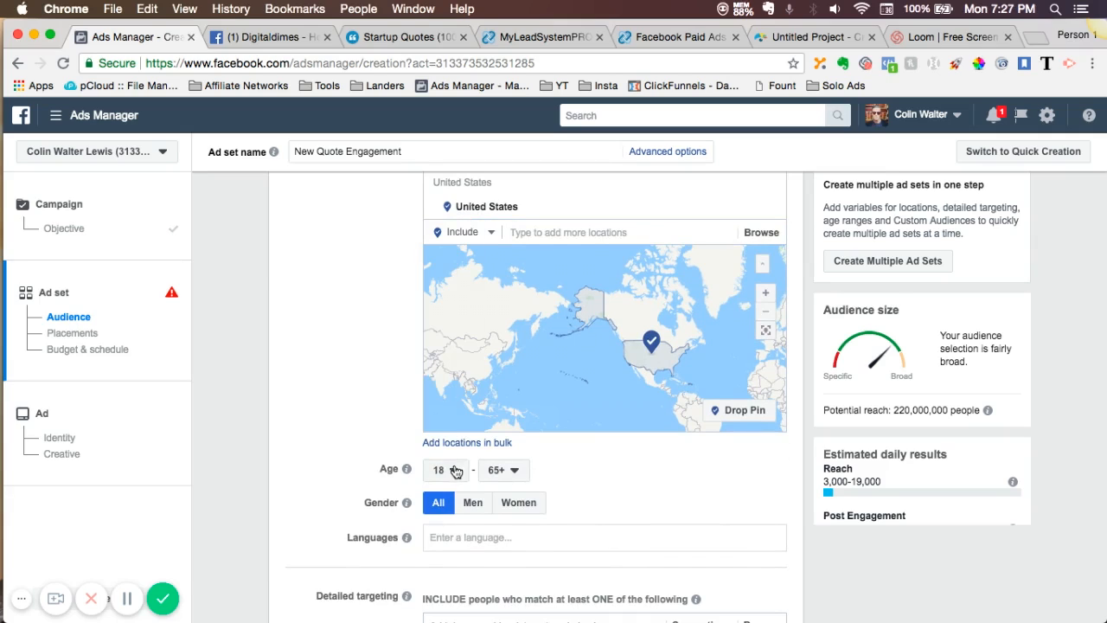
{"action": "left_click", "coordinate": [451, 470]}
{"action": "scroll", "coordinate": [409, 394], "scroll_direction": "down", "scroll_amount": 2}
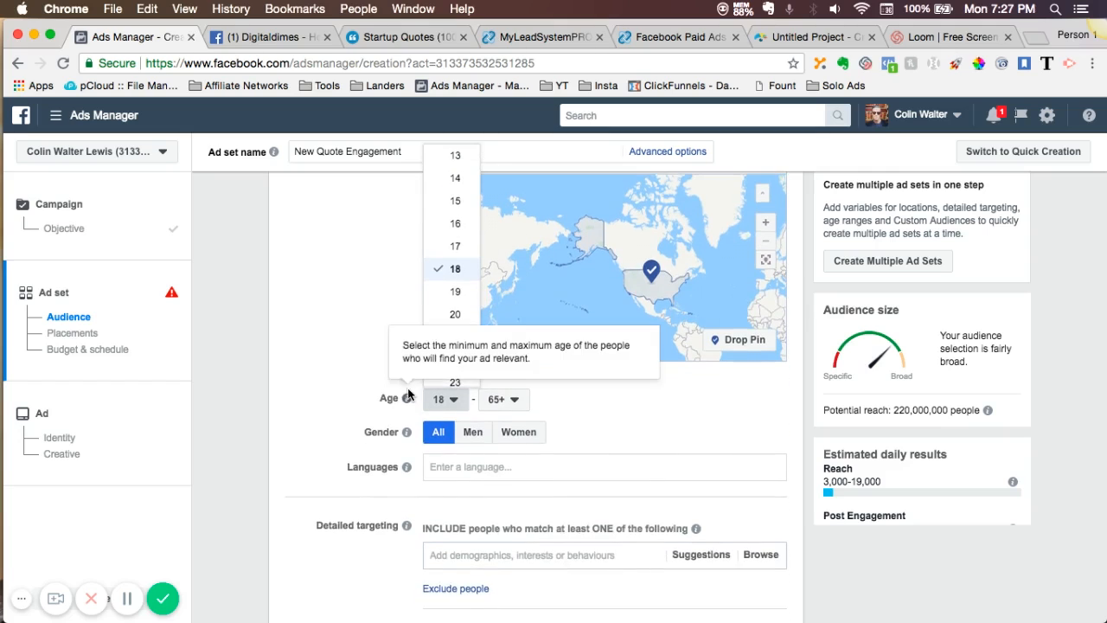
{"action": "scroll", "coordinate": [447, 317], "scroll_direction": "down", "scroll_amount": 2}
{"action": "scroll", "coordinate": [447, 319], "scroll_direction": "down", "scroll_amount": 1}
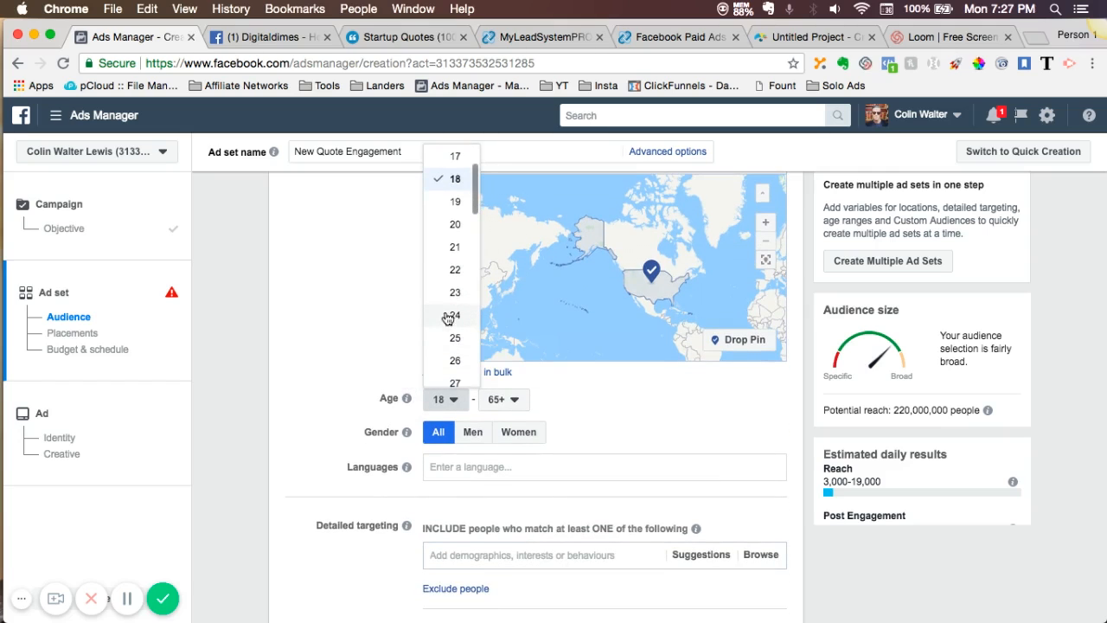
{"action": "left_click", "coordinate": [450, 320]}
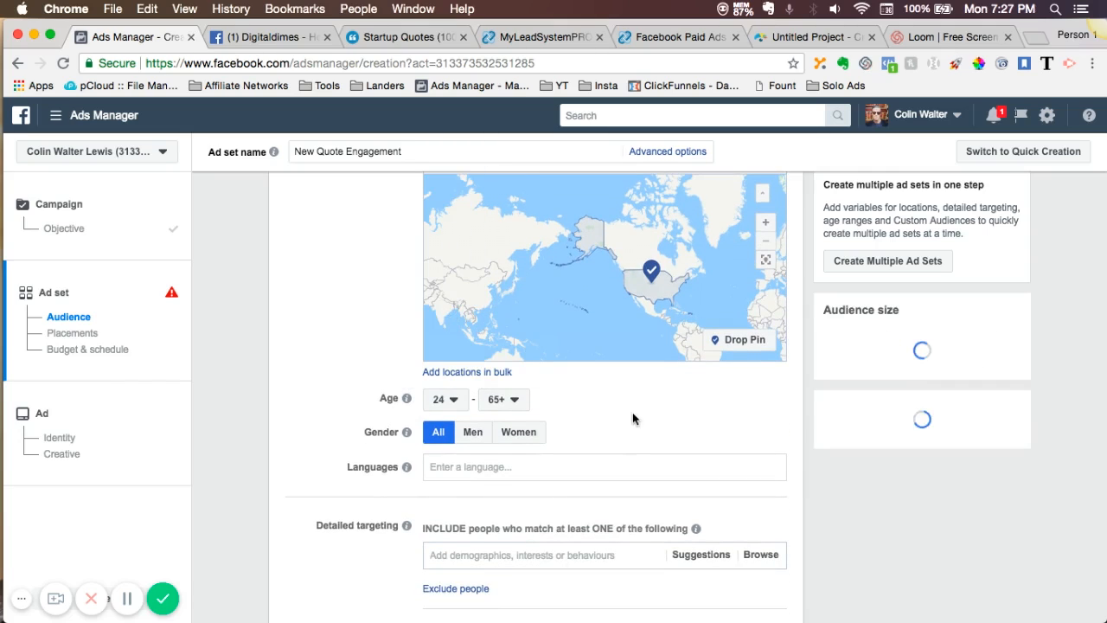
- Add English (All) as the audience's language
{"action": "scroll", "coordinate": [633, 421], "scroll_direction": "down", "scroll_amount": 4}
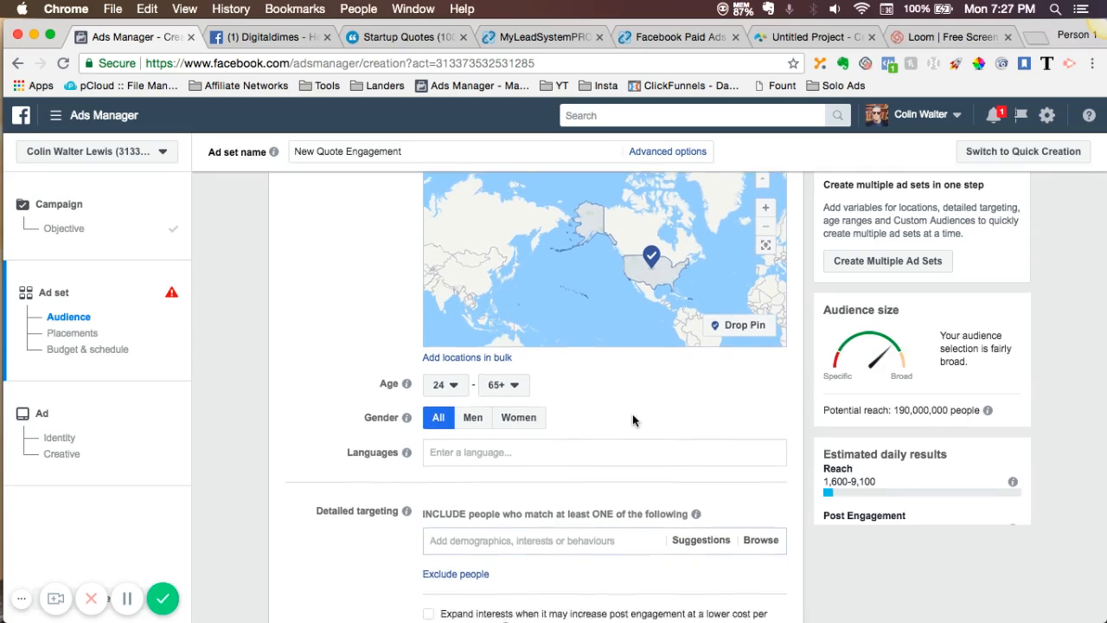
{"action": "left_click", "coordinate": [467, 328]}
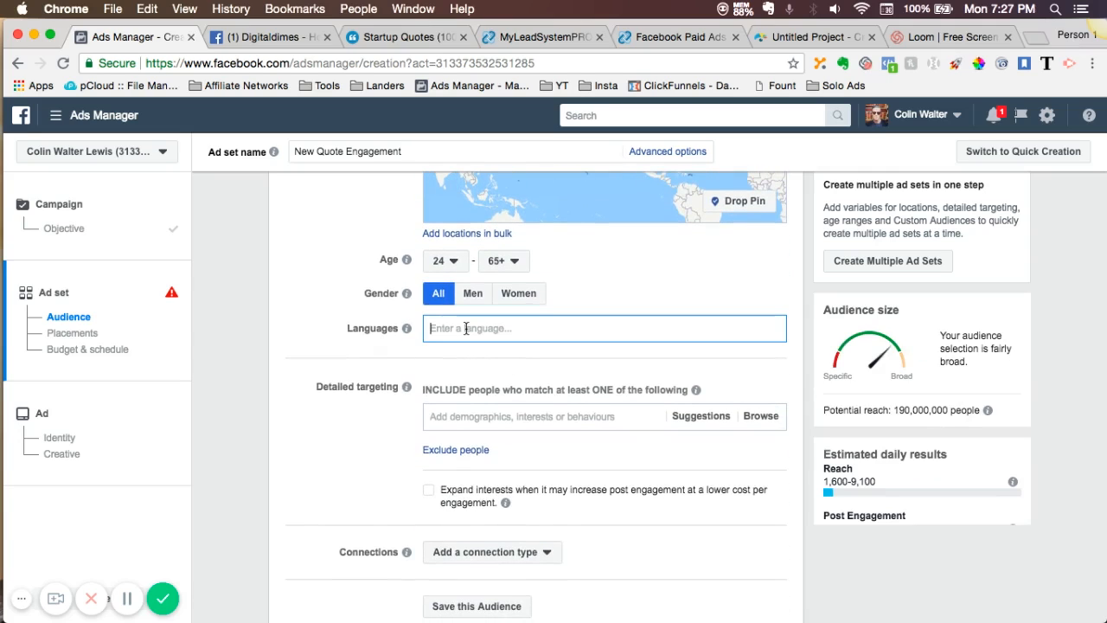
{"action": "type", "text": "eng"}
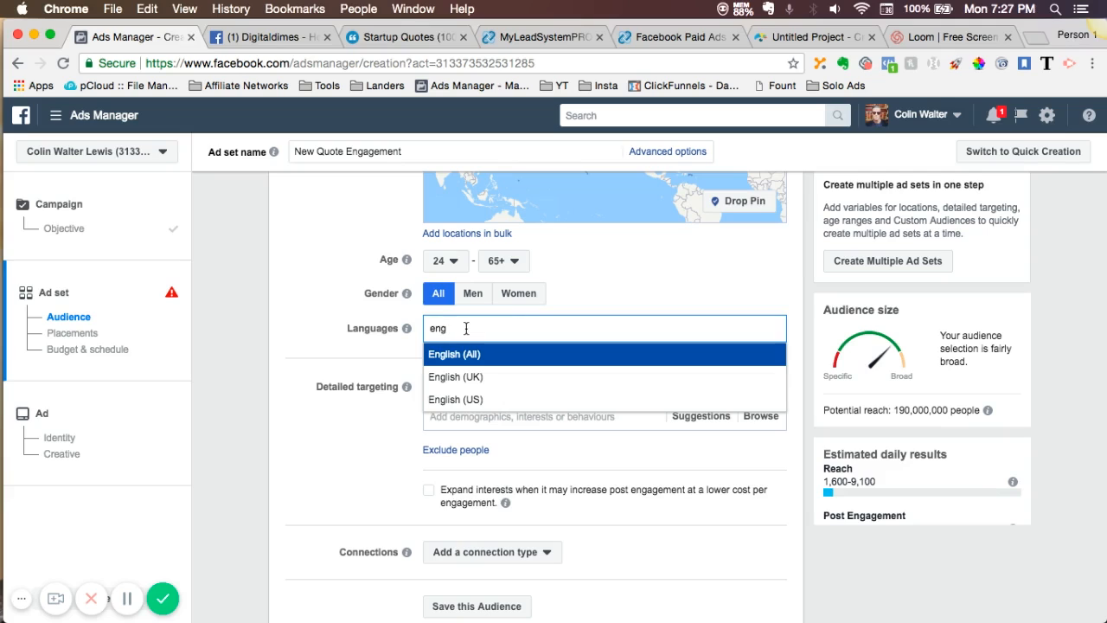
{"action": "left_click", "coordinate": [470, 358]}
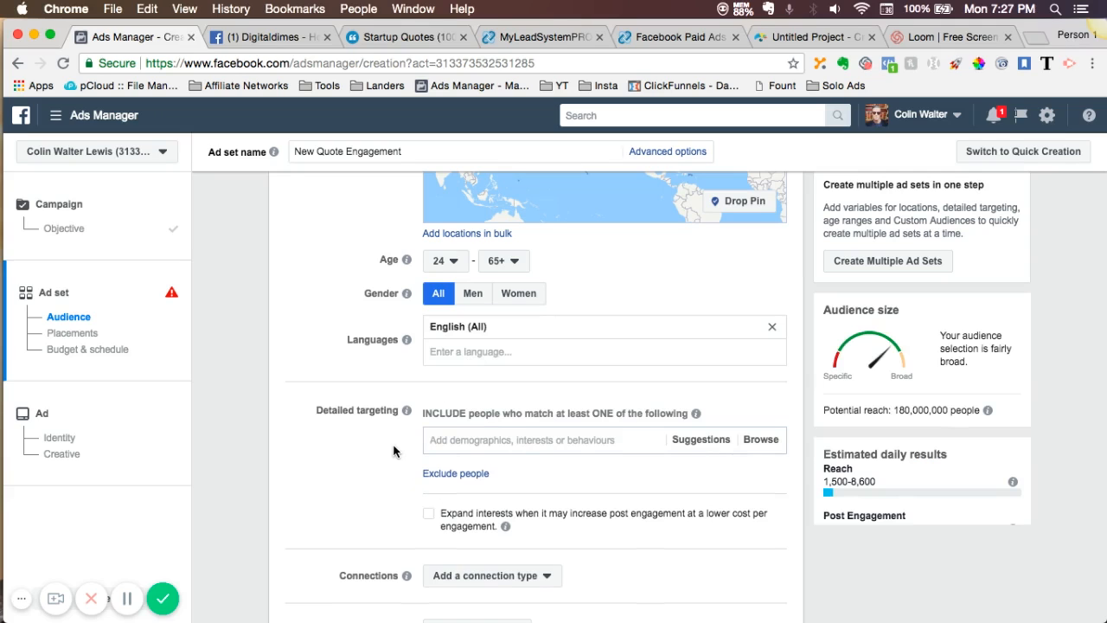
{"action": "scroll", "coordinate": [394, 450], "scroll_direction": "down", "scroll_amount": 1}
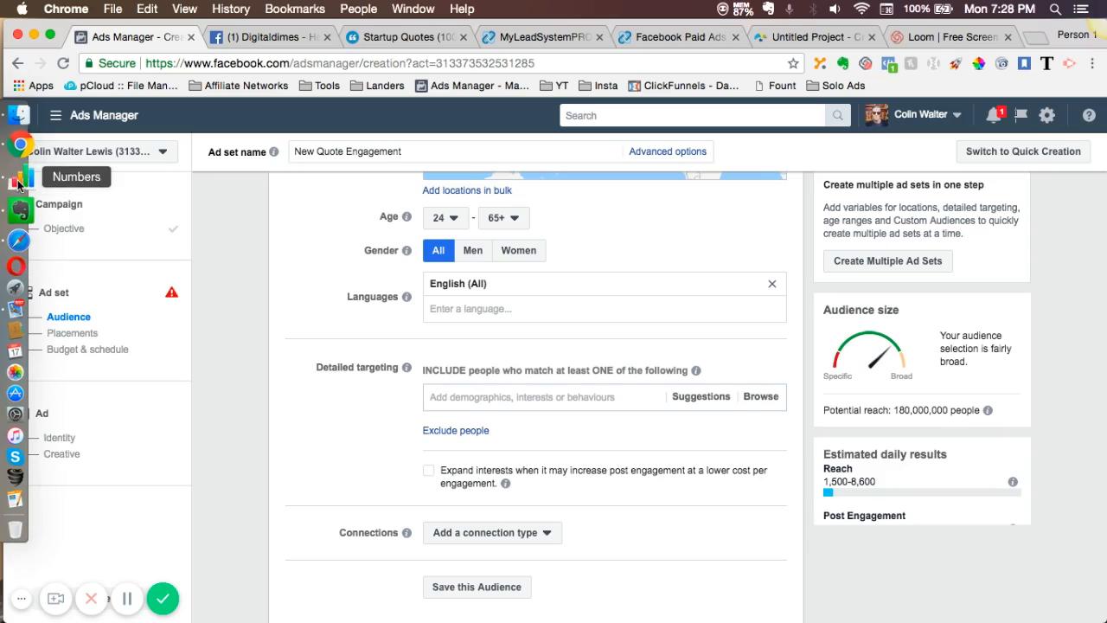
- Switch to the MLM AUD Research spreadsheet in Numbers and copy Ray Higdon from the Person column
{"action": "left_click", "coordinate": [17, 184]}
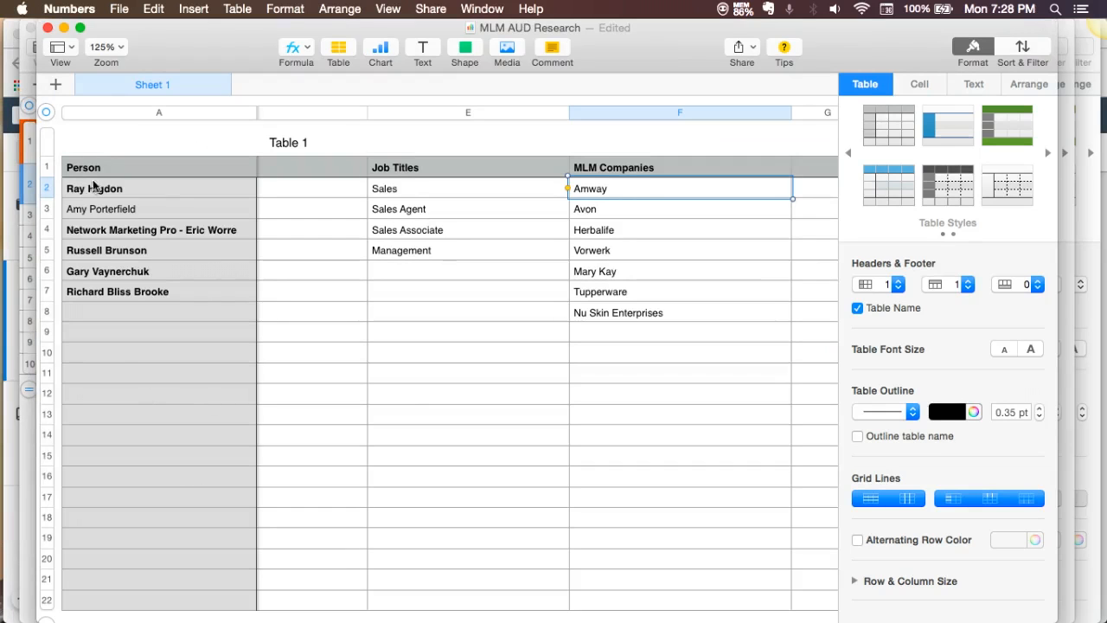
{"action": "left_click", "coordinate": [144, 191]}
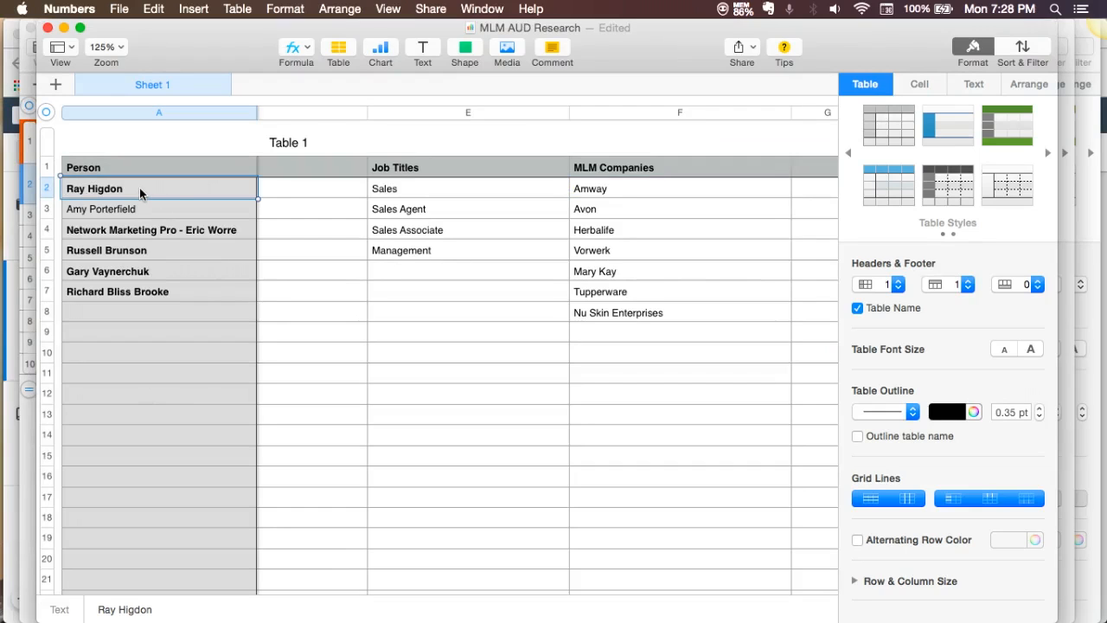
{"action": "double_click", "coordinate": [139, 187]}
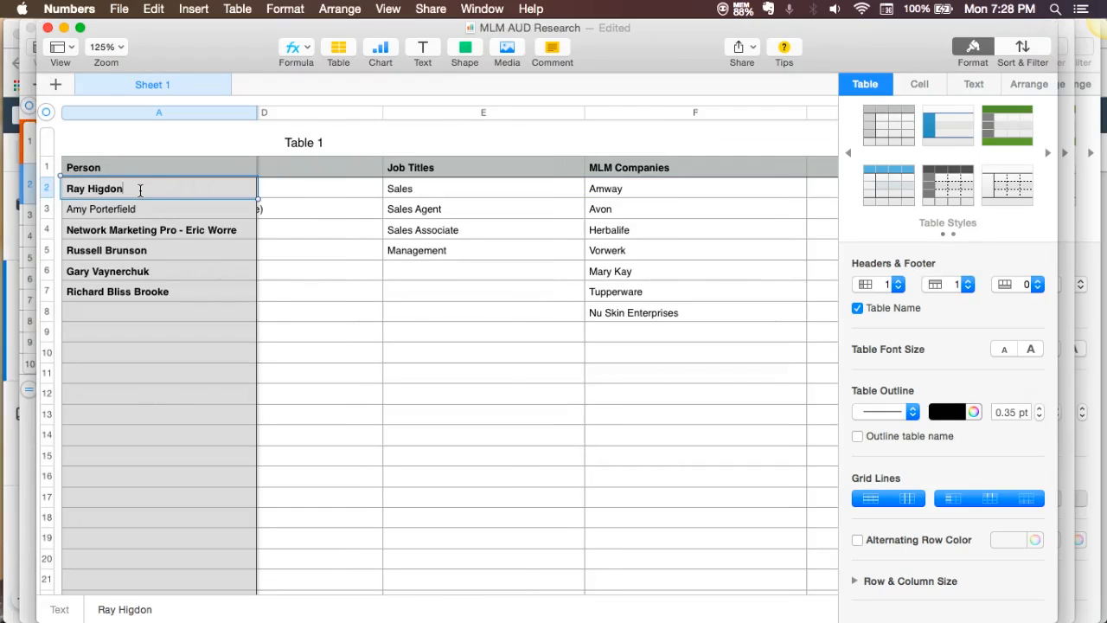
{"action": "left_click_drag", "start_coordinate": [140, 188], "coordinate": [63, 184]}
{"action": "key", "text": "super+c"}
- Switch back to Ads Manager in Chrome and add Ray Higdon as a detailed targeting interest
{"action": "mouse_move", "coordinate": [12, 130]}
{"action": "left_click", "coordinate": [12, 159]}
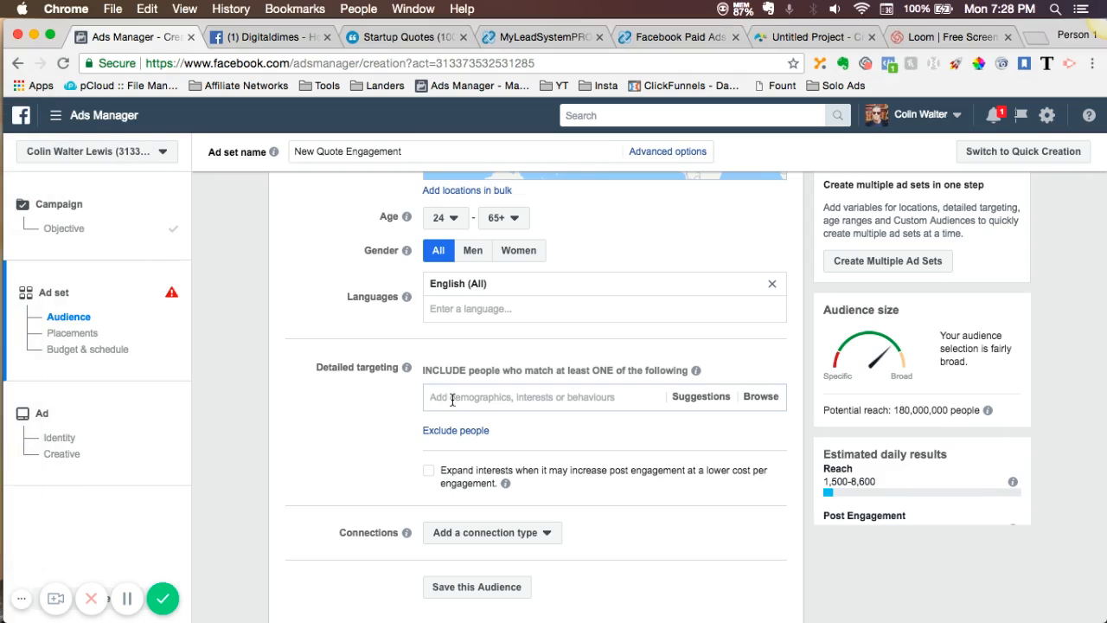
{"action": "key", "text": "super+v"}
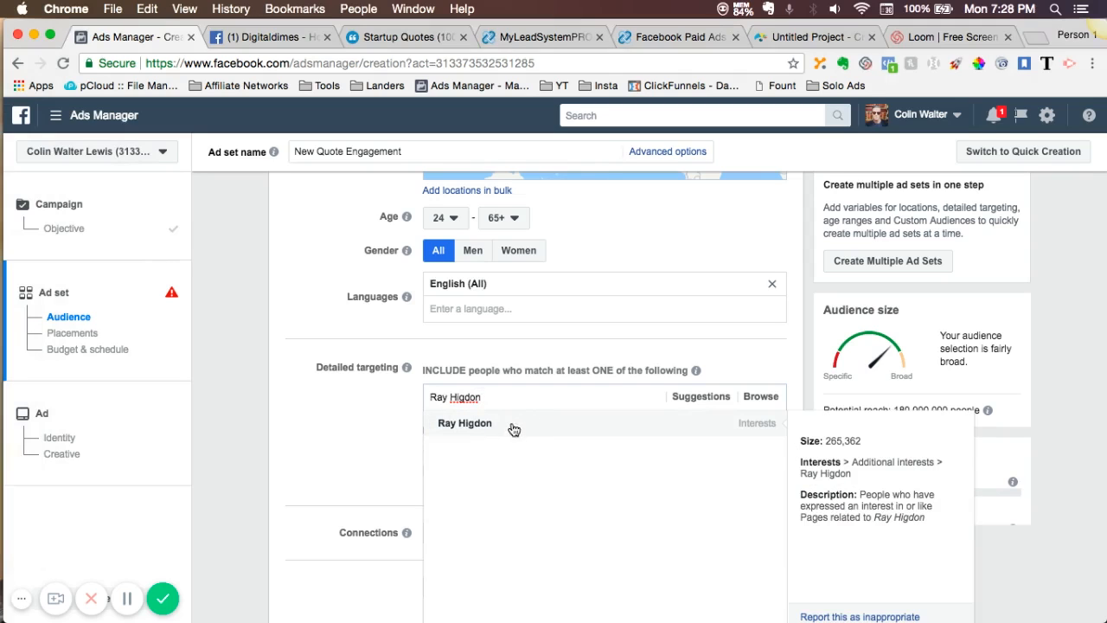
{"action": "left_click", "coordinate": [467, 423]}
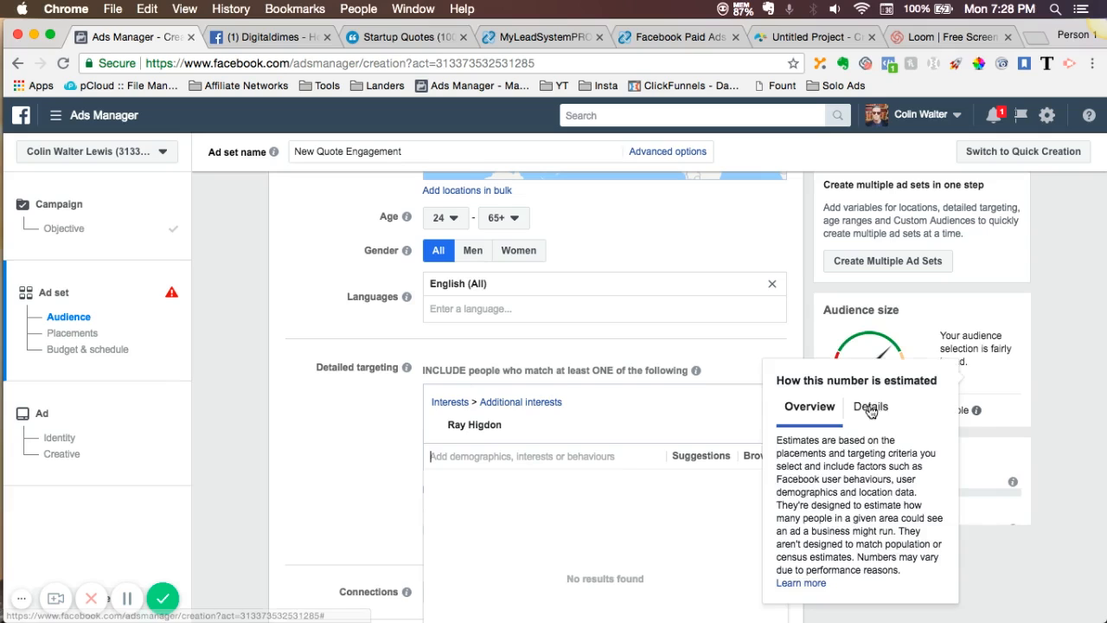
{"action": "scroll", "coordinate": [350, 423], "scroll_direction": "down", "scroll_amount": 2}
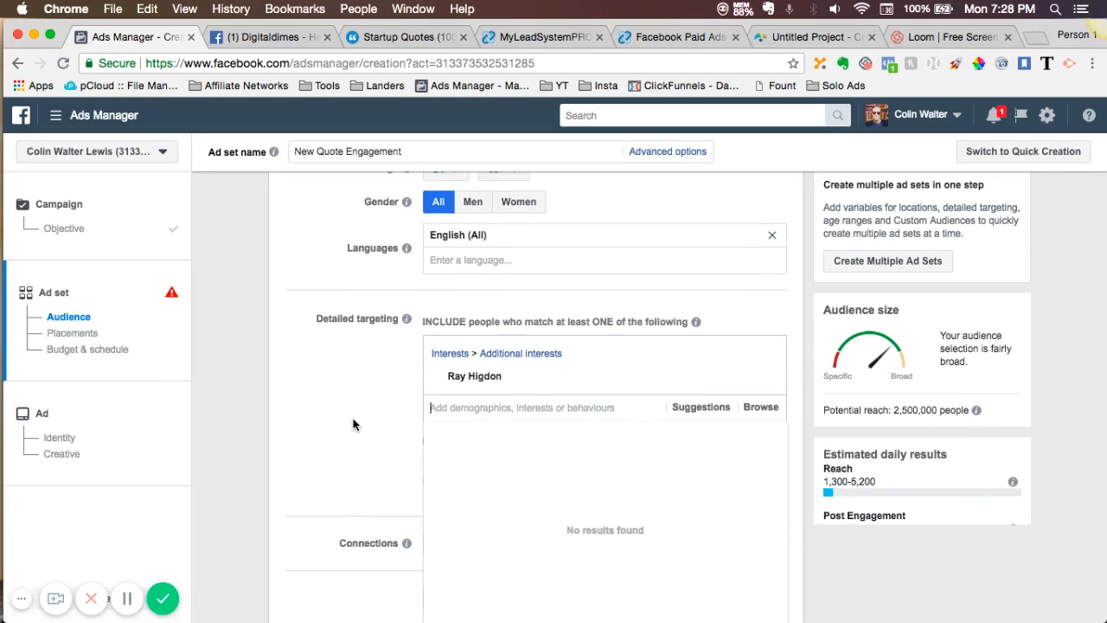
{"action": "left_click", "coordinate": [353, 424]}
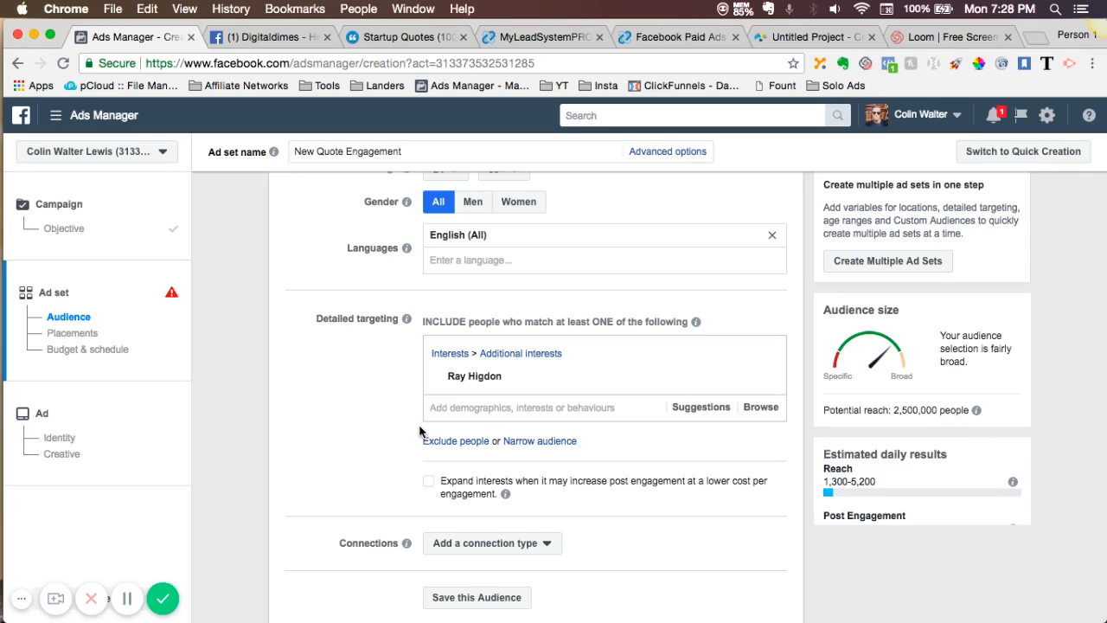
- Return to the Numbers spreadsheet and copy Amway from the MLM Companies column
{"action": "left_click", "coordinate": [21, 178]}
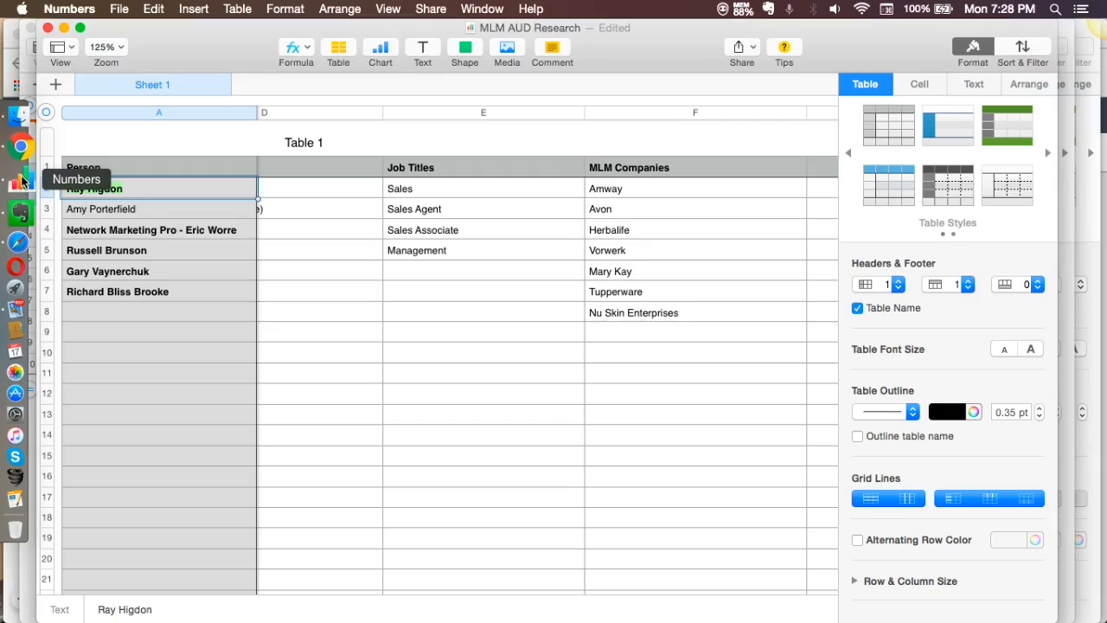
{"action": "scroll", "coordinate": [432, 343], "scroll_direction": "left", "scroll_amount": 4}
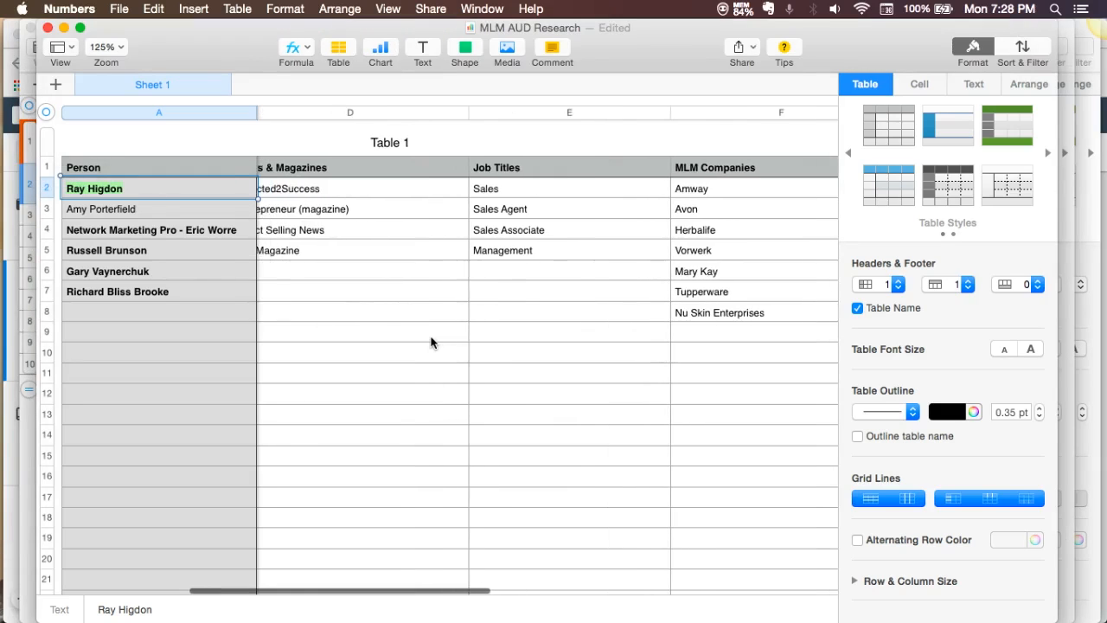
{"action": "scroll", "coordinate": [432, 342], "scroll_direction": "left", "scroll_amount": 5}
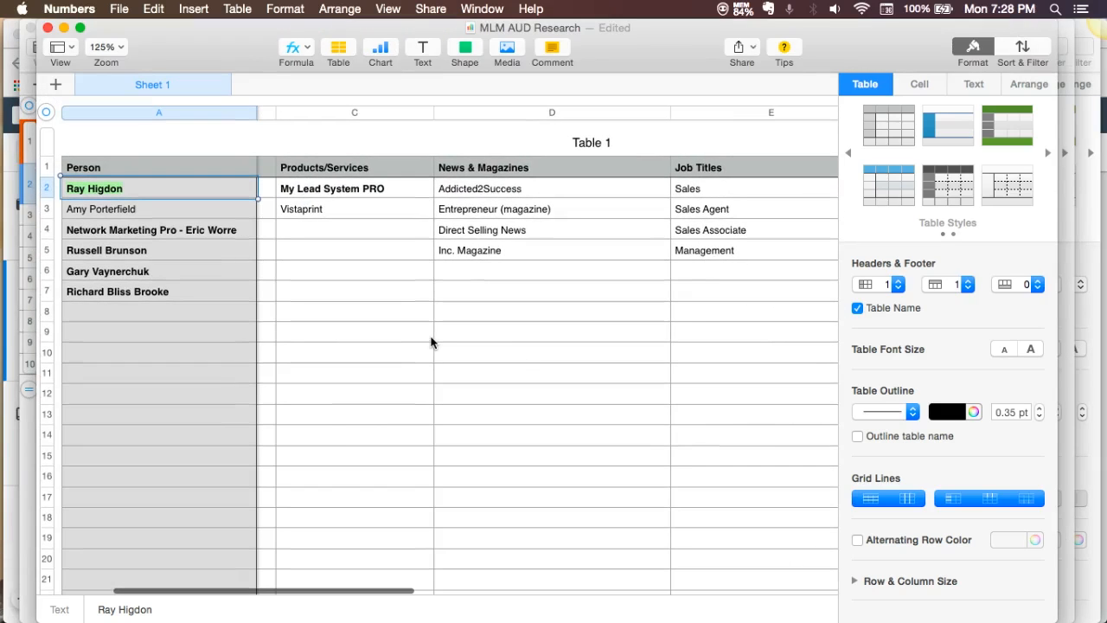
{"action": "scroll", "coordinate": [432, 342], "scroll_direction": "right", "scroll_amount": 5}
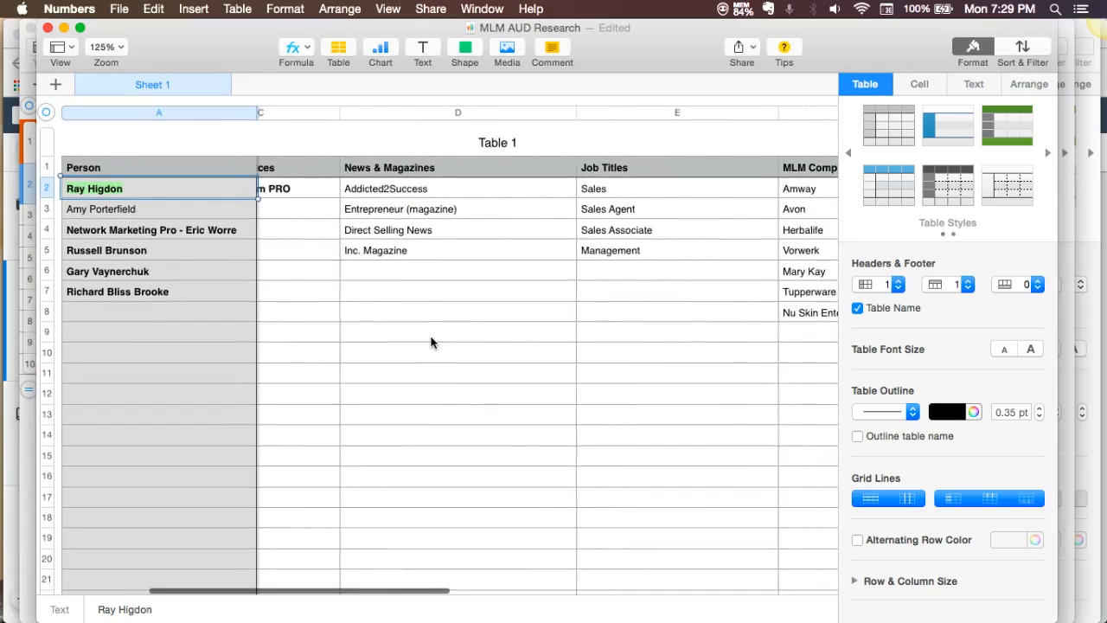
{"action": "scroll", "coordinate": [432, 342], "scroll_direction": "right", "scroll_amount": 3}
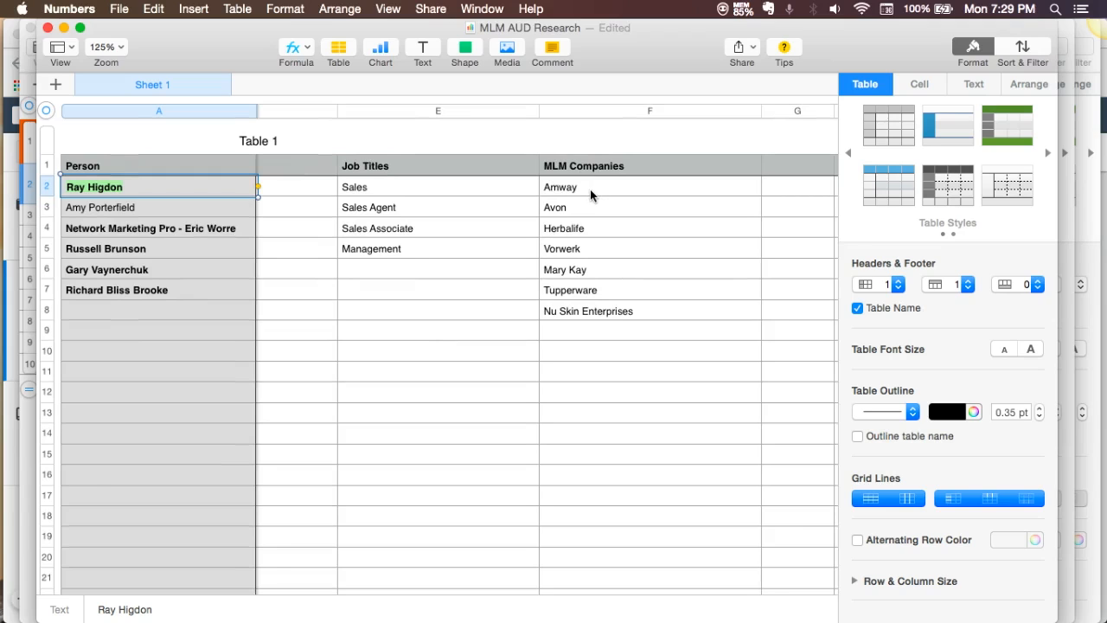
{"action": "left_click", "coordinate": [590, 188]}
{"action": "double_click", "coordinate": [590, 188]}
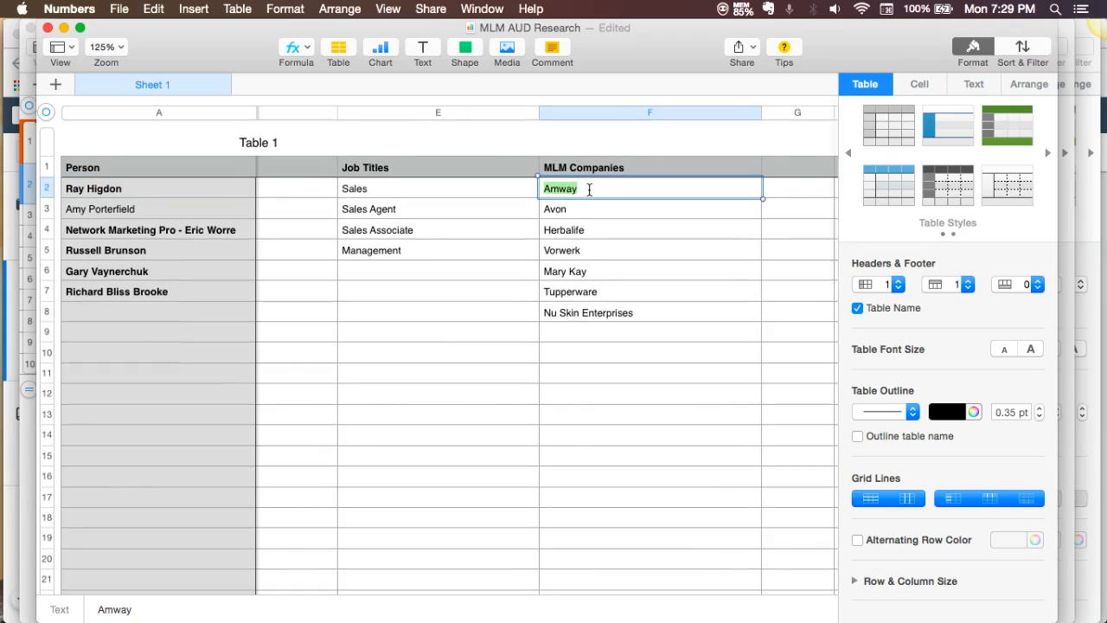
- Switch back to Chrome, narrow the audience with a must-also-match condition, and look up Amway in it
{"action": "mouse_move", "coordinate": [13, 188]}
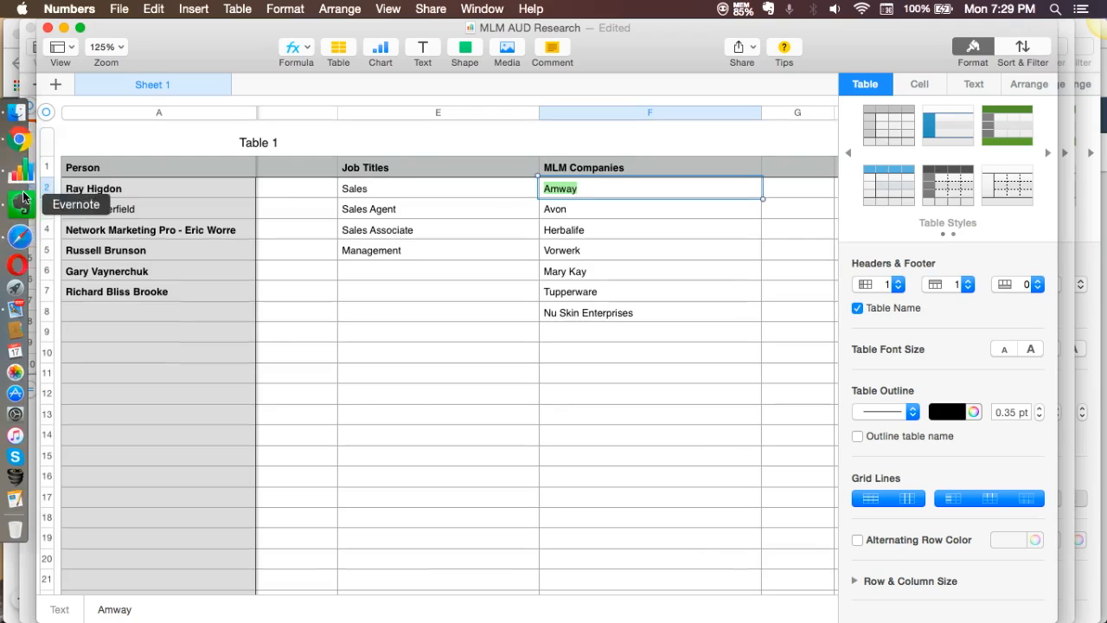
{"action": "left_click", "coordinate": [21, 160]}
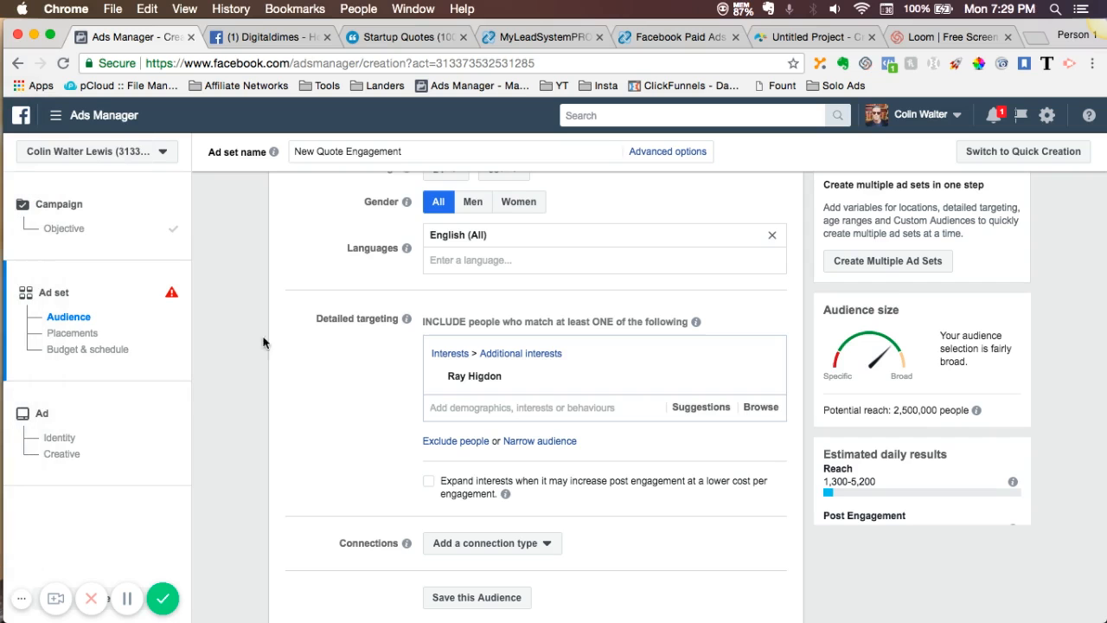
{"action": "scroll", "coordinate": [313, 404], "scroll_direction": "down", "scroll_amount": 2}
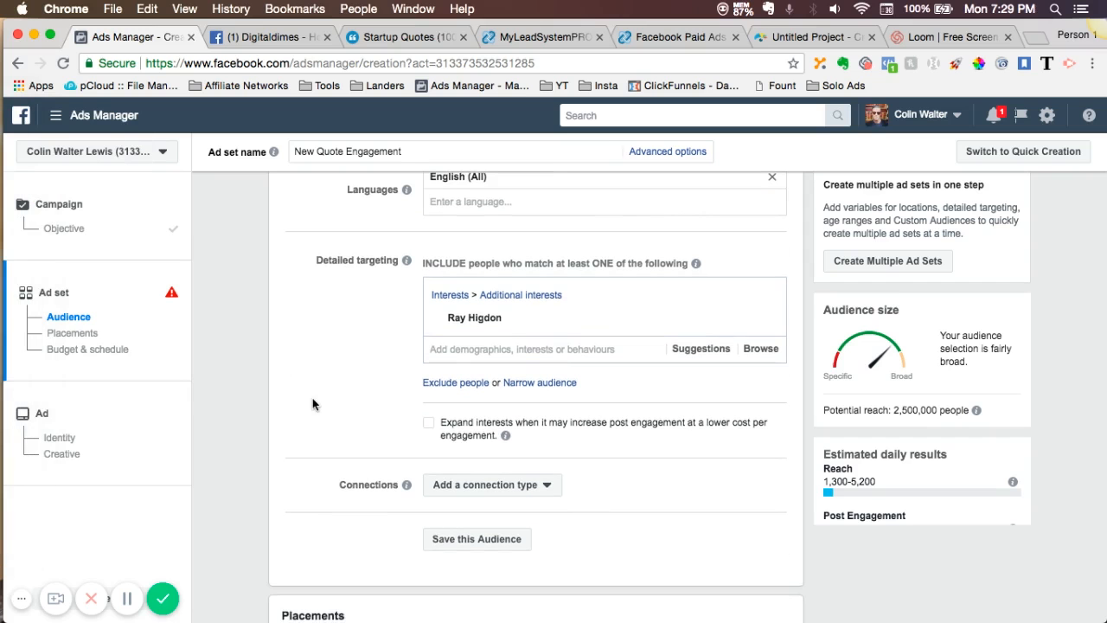
{"action": "left_click", "coordinate": [540, 382]}
{"action": "left_click", "coordinate": [470, 411]}
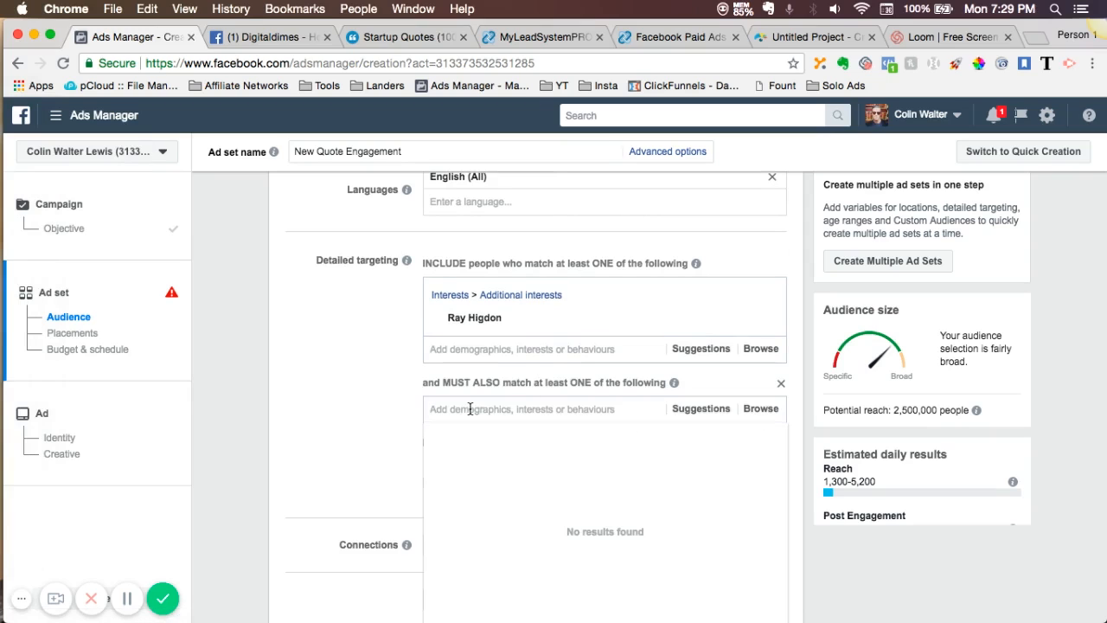
{"action": "type", "text": "Amway"}
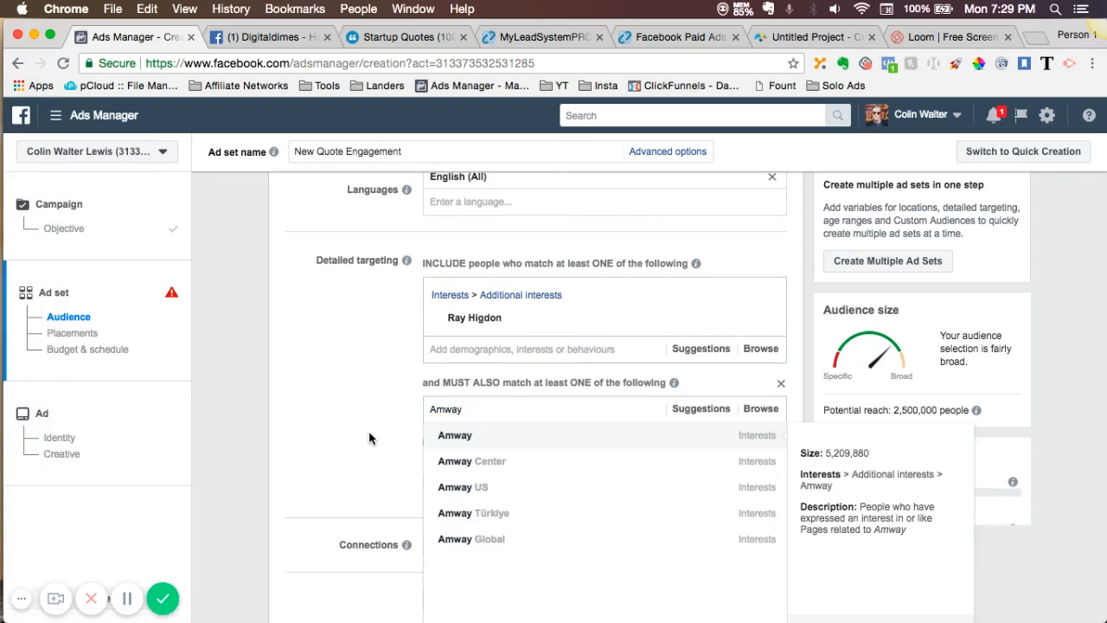
{"action": "left_click", "coordinate": [370, 439]}
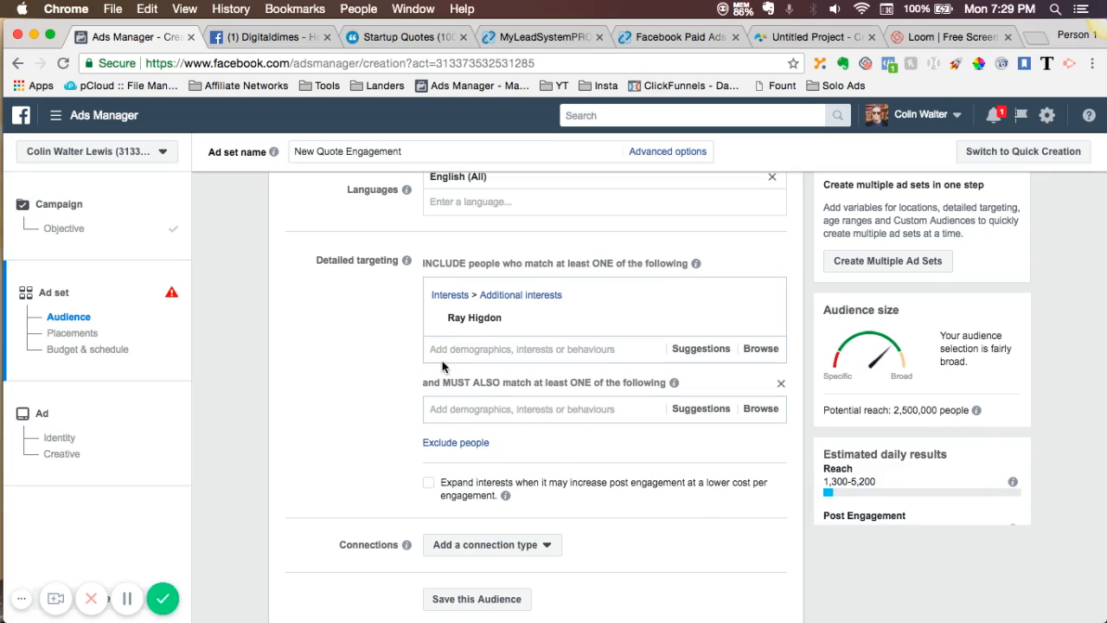
- Add the Amway interest to the must-also-match condition of the detailed targeting
{"action": "mouse_move", "coordinate": [461, 332]}
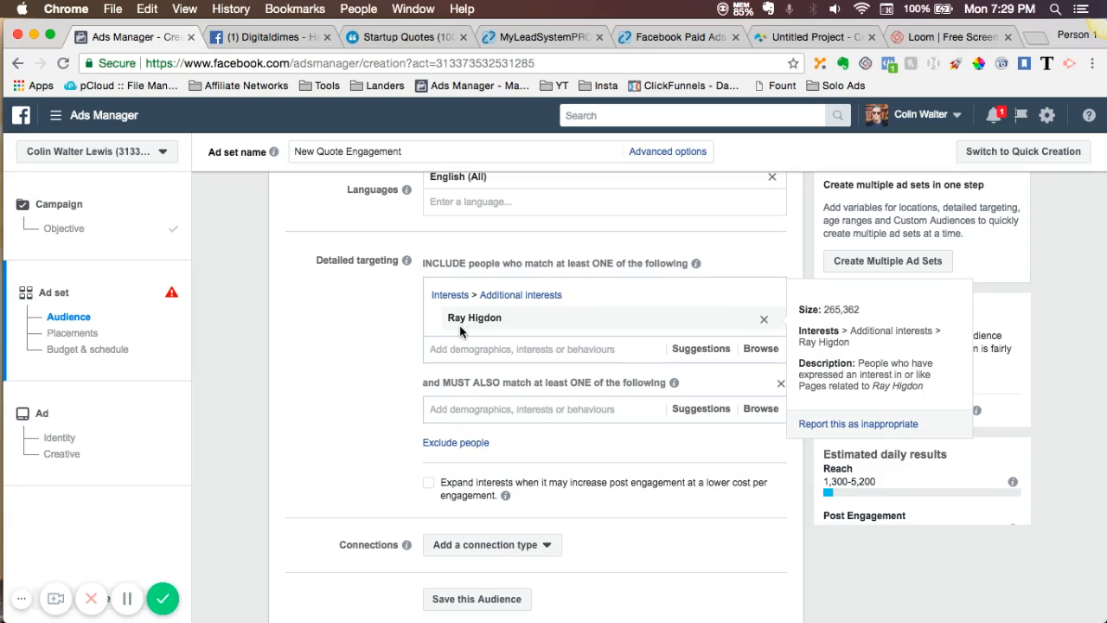
{"action": "left_click", "coordinate": [461, 407]}
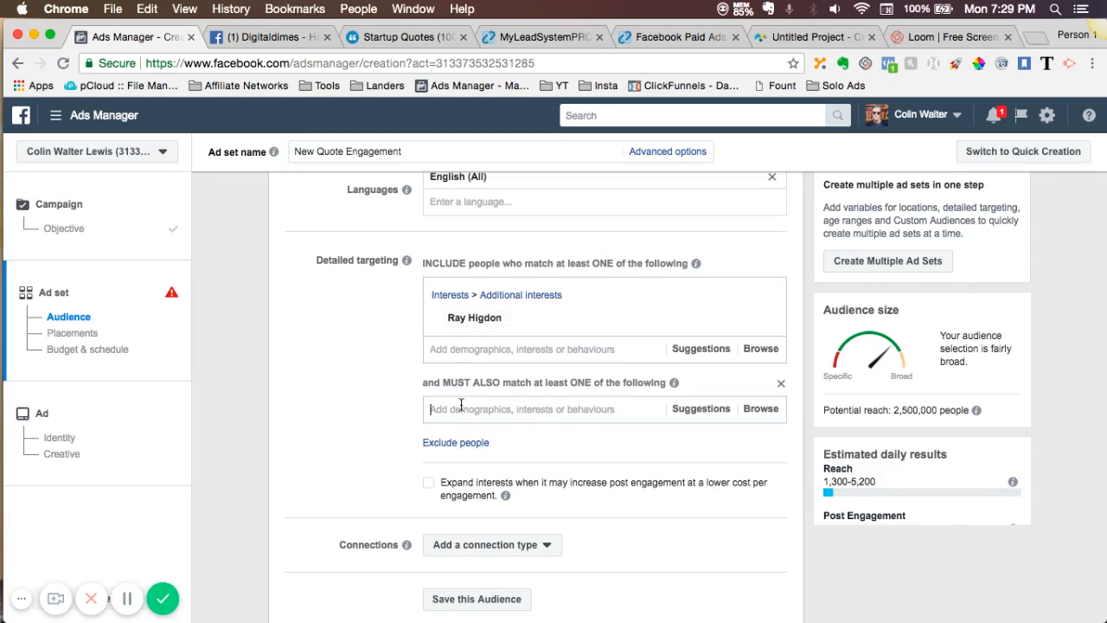
{"action": "type", "text": "Amway"}
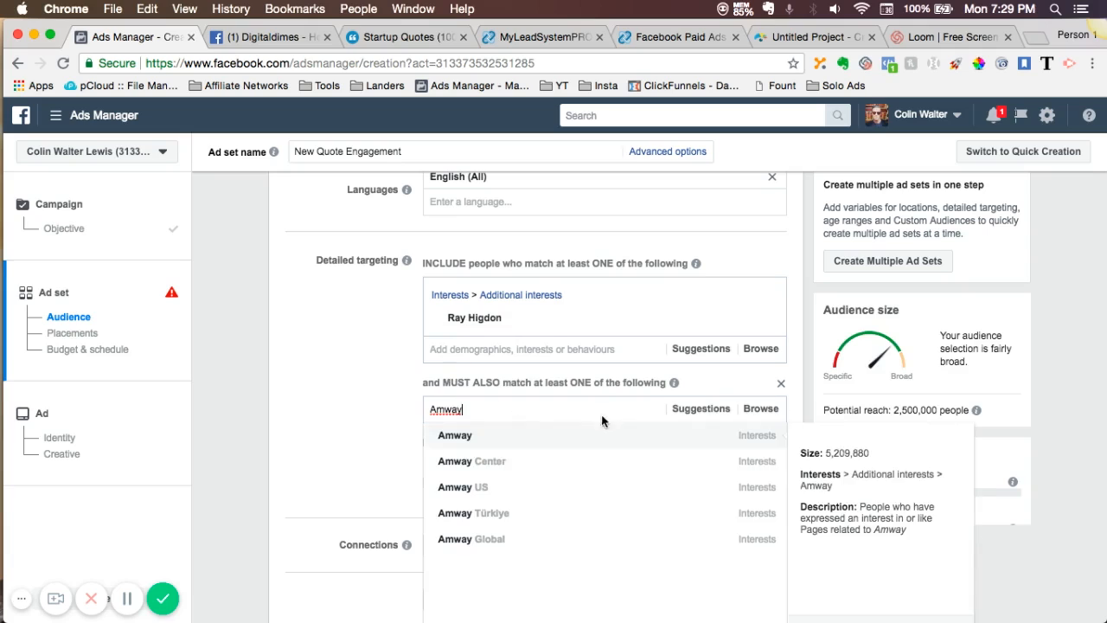
{"action": "left_click", "coordinate": [473, 436]}
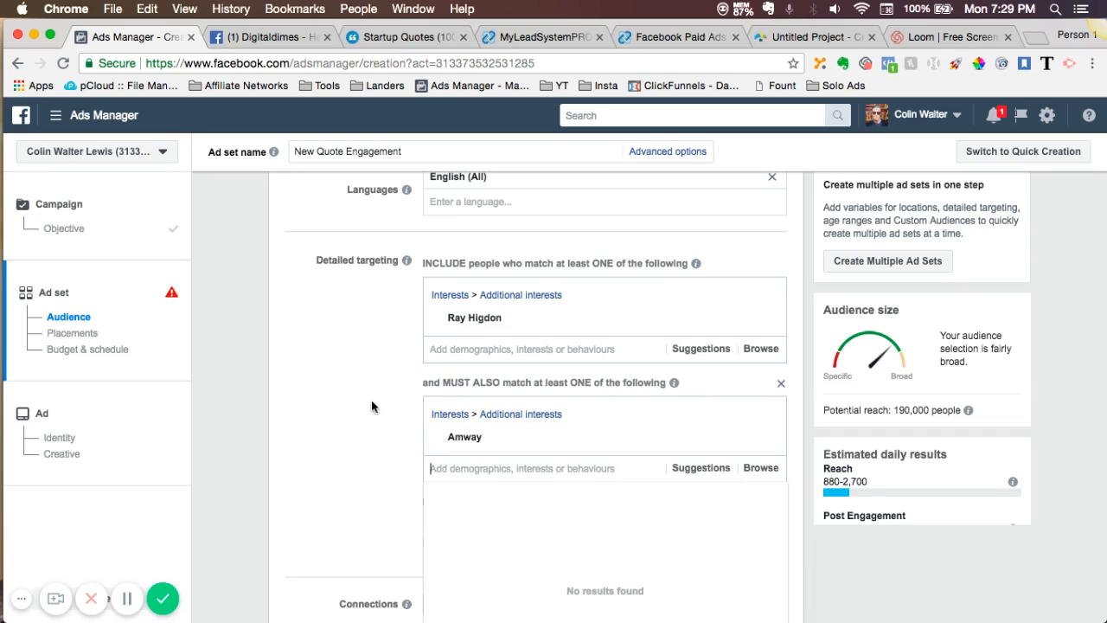
- Add the suggested interest Multi-level marketing to the included group alongside Ray Higdon
{"action": "mouse_move", "coordinate": [450, 439]}
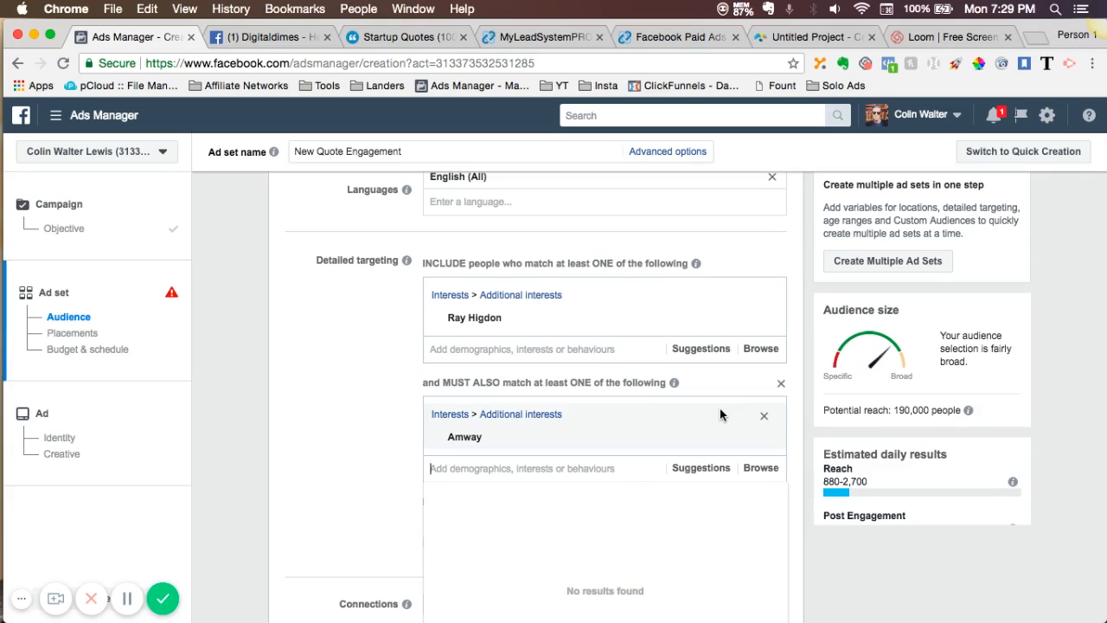
{"action": "left_click", "coordinate": [701, 354]}
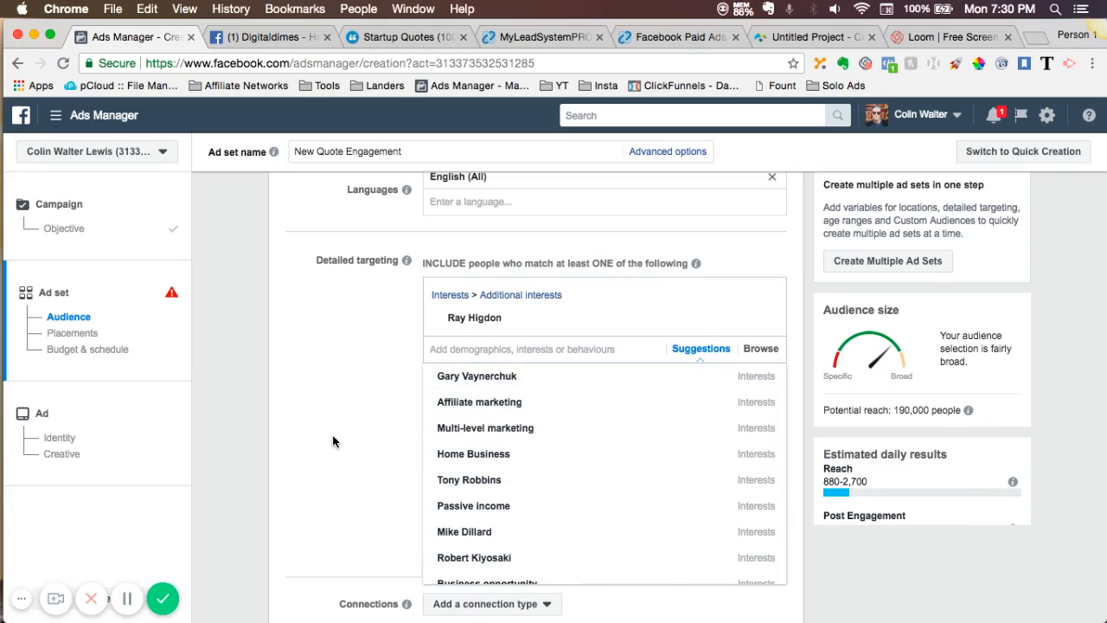
{"action": "mouse_move", "coordinate": [454, 429]}
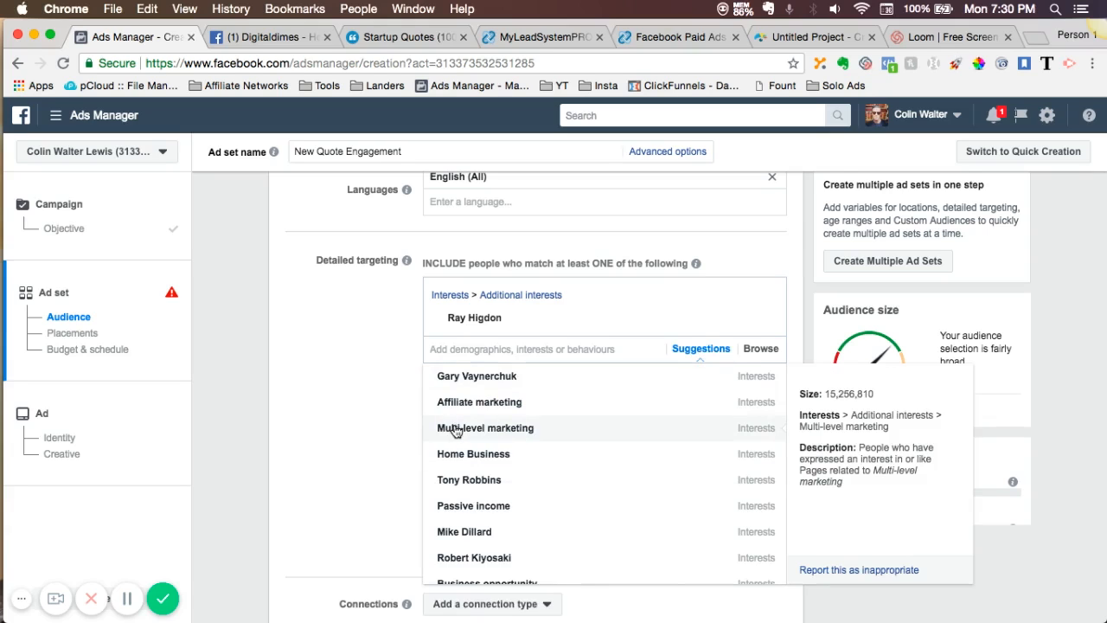
{"action": "left_click", "coordinate": [457, 431]}
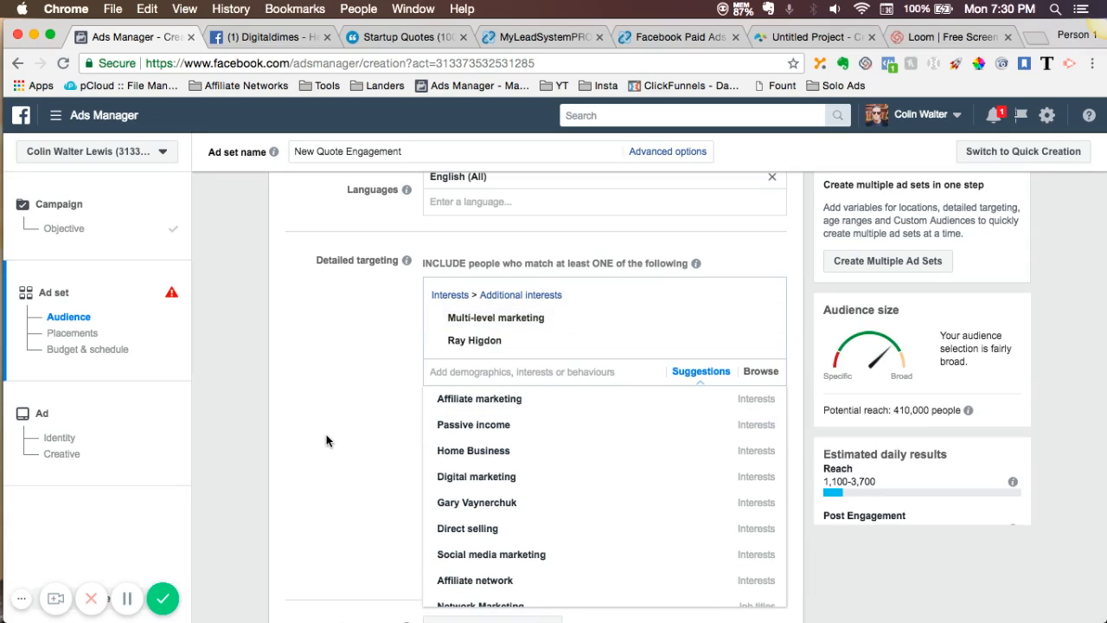
{"action": "mouse_move", "coordinate": [756, 455]}
{"action": "left_click", "coordinate": [363, 421]}
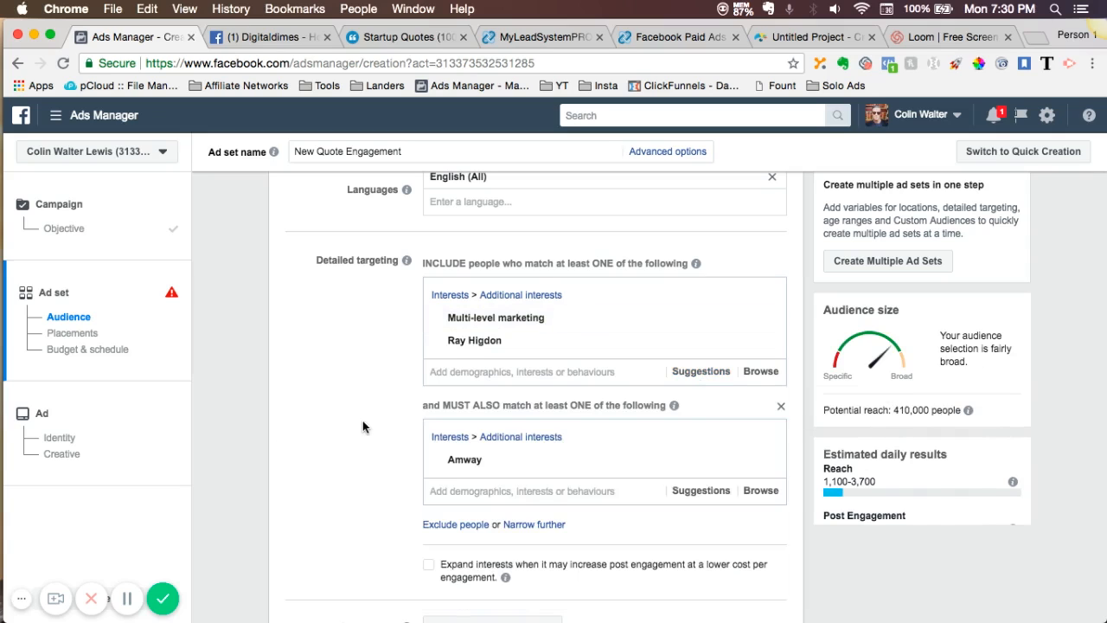
- Add the suggested employer Herbalife to the must-also-match condition alongside Amway
{"action": "scroll", "coordinate": [362, 421], "scroll_direction": "down", "scroll_amount": 3}
{"action": "left_click", "coordinate": [703, 393]}
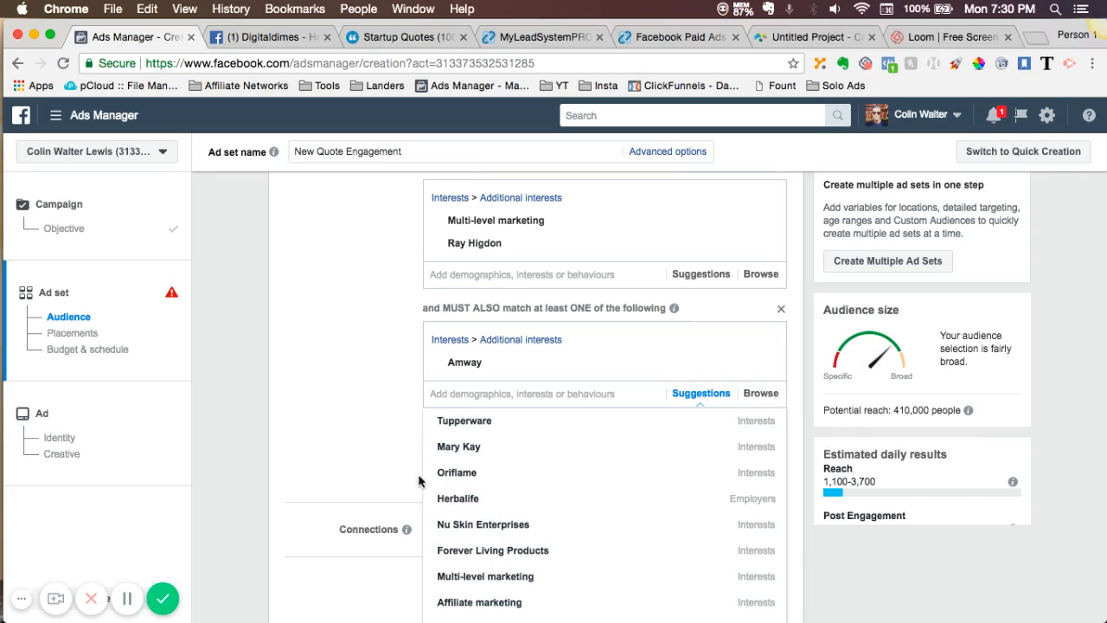
{"action": "left_click", "coordinate": [458, 499]}
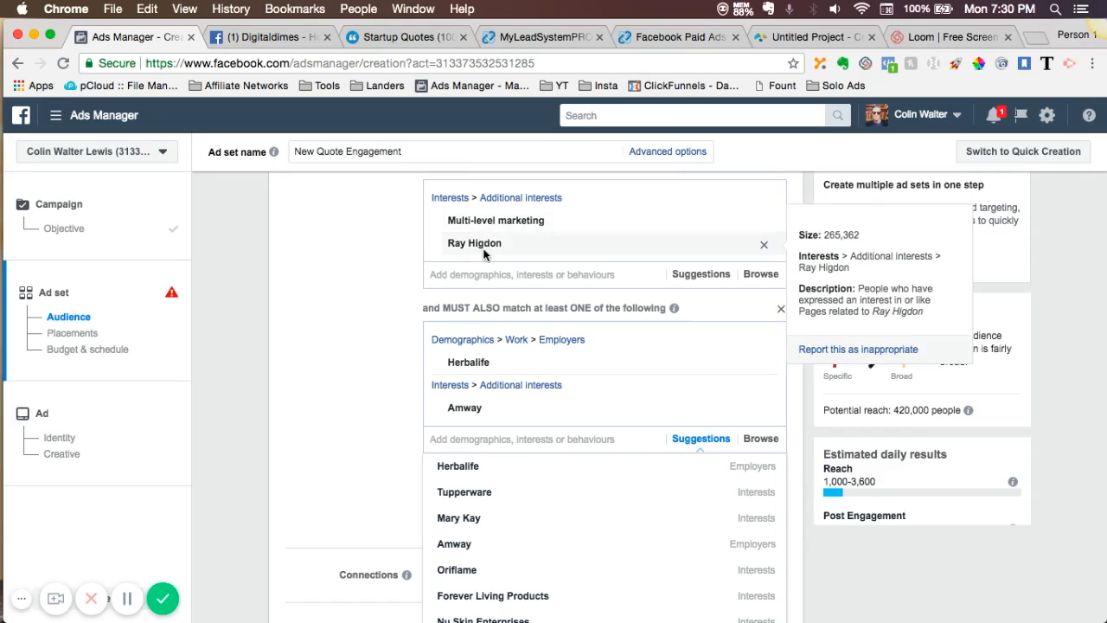
{"action": "left_click", "coordinate": [333, 419]}
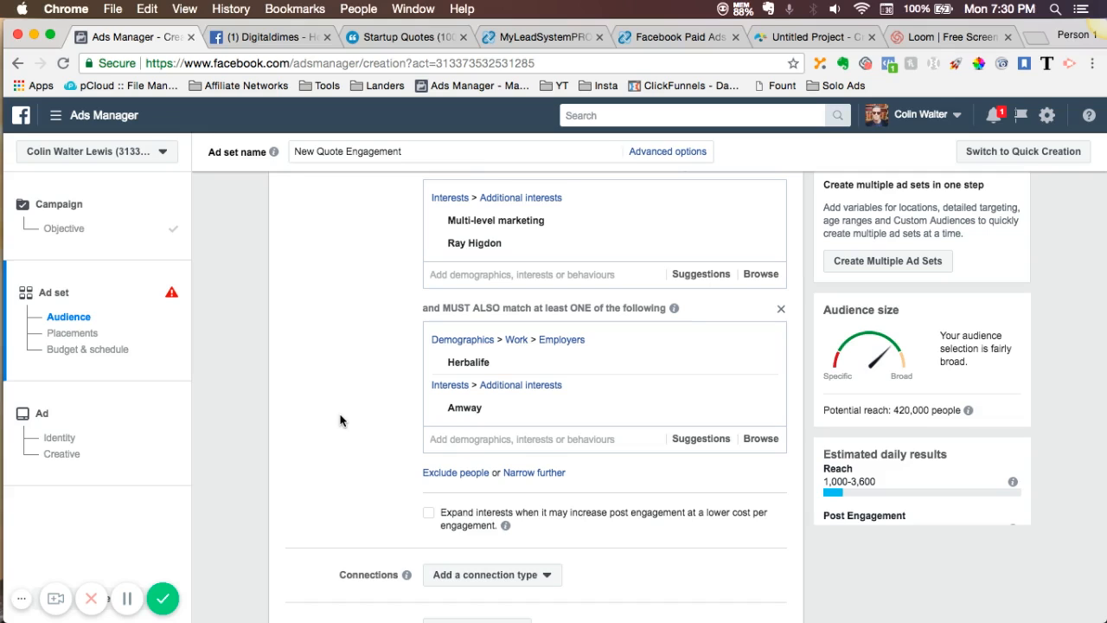
- Switch to the Numbers spreadsheet and review its Association, Products/Services and News & Magazines columns for further targeting options
{"action": "mouse_move", "coordinate": [4, 171]}
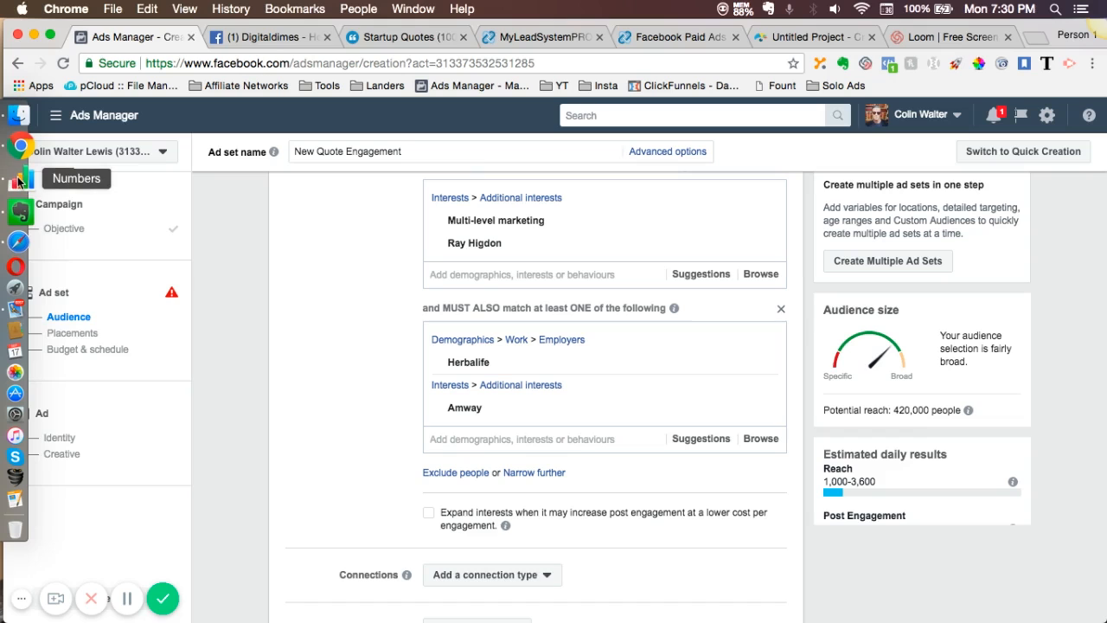
{"action": "left_click", "coordinate": [19, 182]}
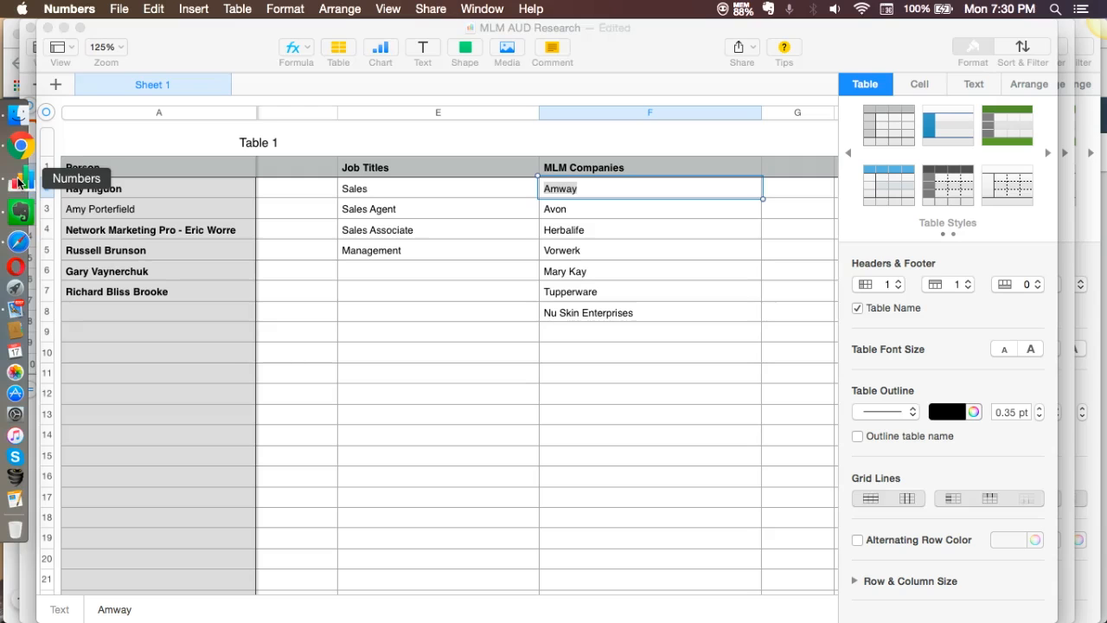
{"action": "scroll", "coordinate": [334, 382], "scroll_direction": "left", "scroll_amount": 5}
{"action": "scroll", "coordinate": [334, 382], "scroll_direction": "left", "scroll_amount": 10}
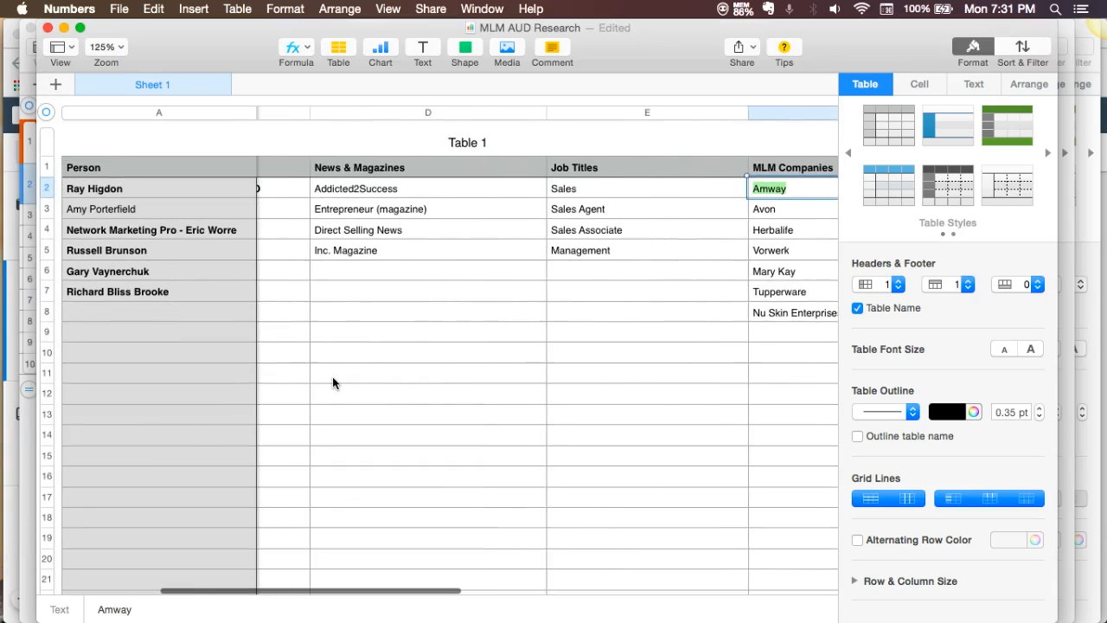
{"action": "scroll", "coordinate": [334, 381], "scroll_direction": "left", "scroll_amount": 8}
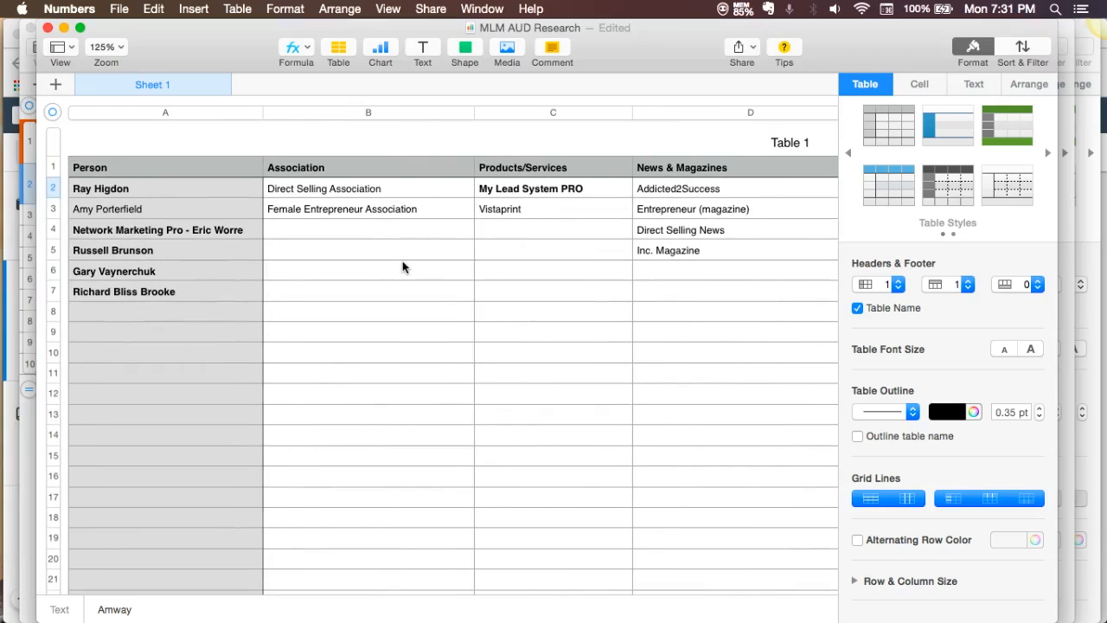
- Copy the Network Marketing Pro - Eric Worre entry from the Person column and switch back to Ads Manager in Chrome
{"action": "left_click", "coordinate": [248, 230]}
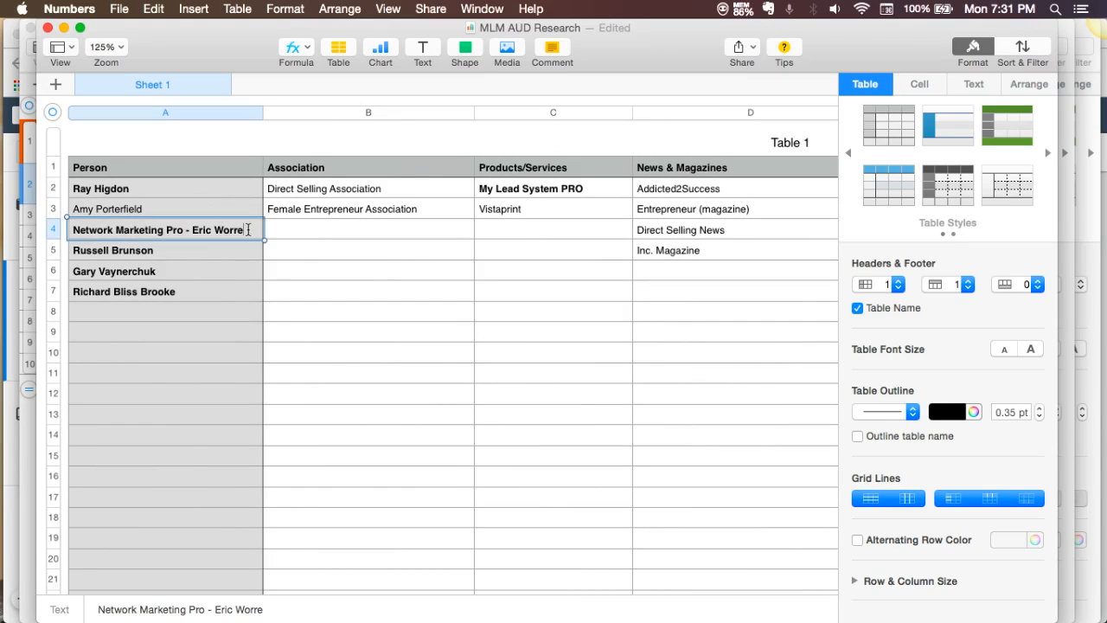
{"action": "left_click_drag", "start_coordinate": [73, 229], "coordinate": [246, 230]}
{"action": "key", "text": "super+c"}
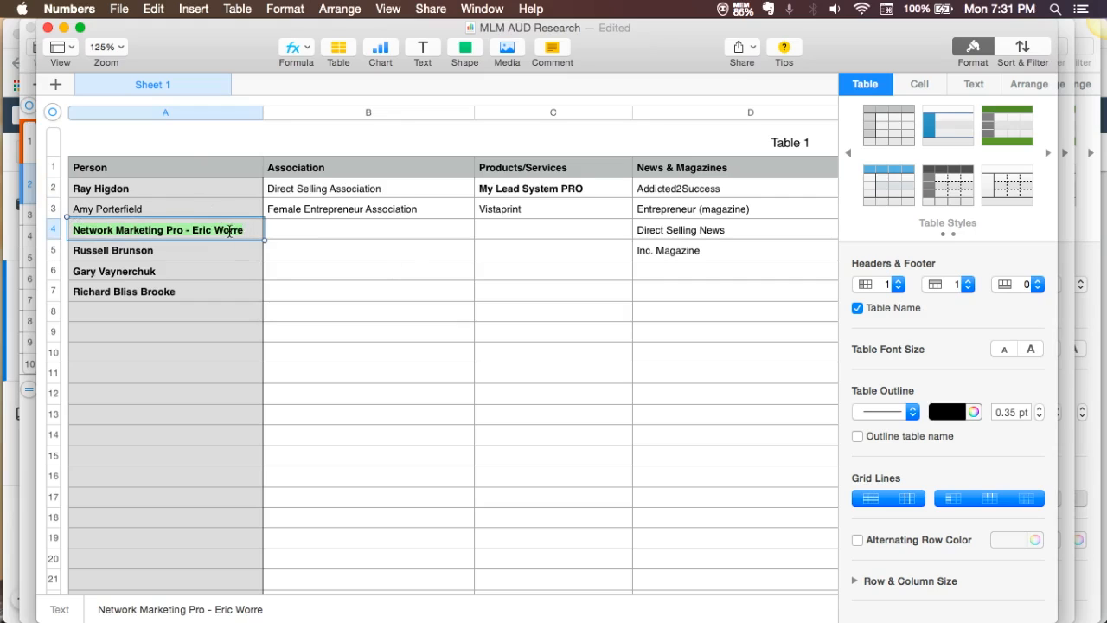
{"action": "mouse_move", "coordinate": [18, 160]}
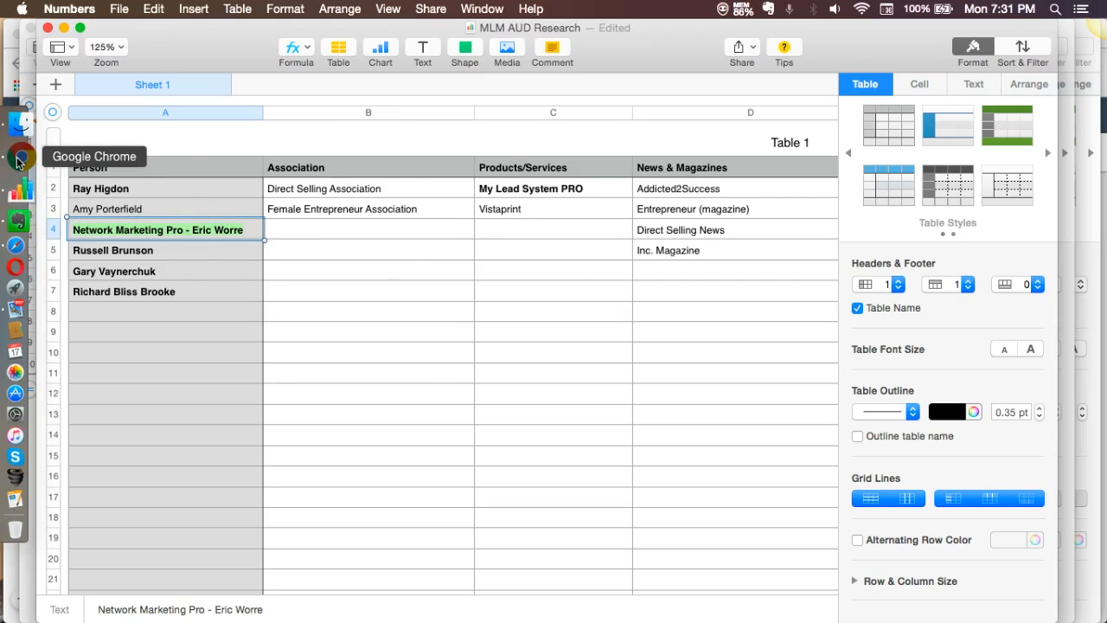
{"action": "left_click", "coordinate": [17, 160]}
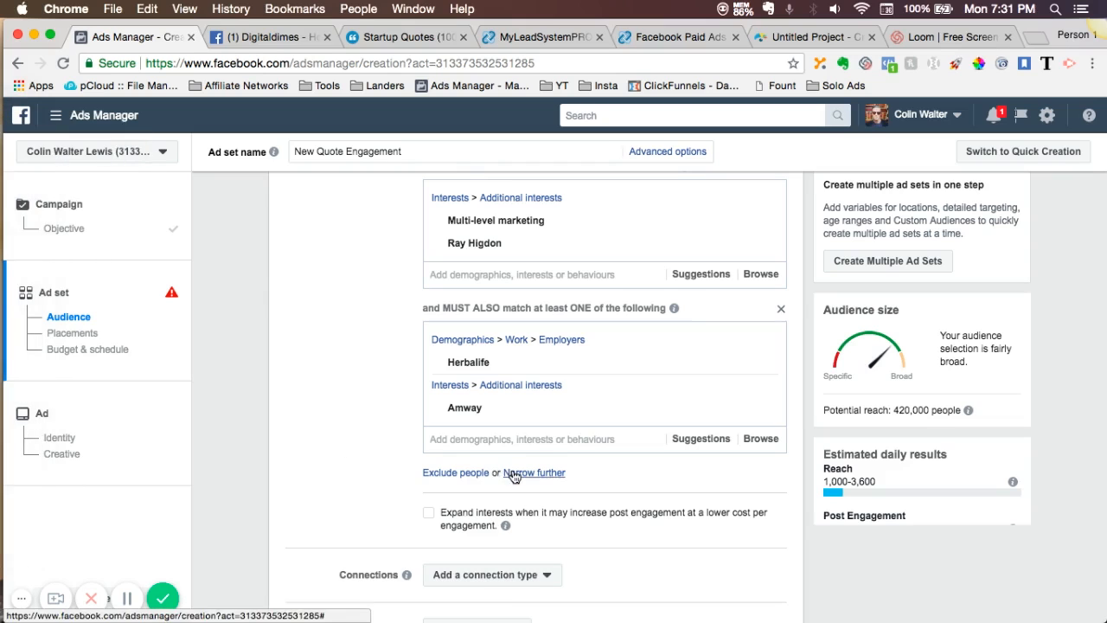
- Narrow the detailed targeting further with another must-also-match condition containing the interest Network Marketing Pro - Eric Worre
{"action": "left_click", "coordinate": [513, 474]}
{"action": "scroll", "coordinate": [484, 441], "scroll_direction": "down", "scroll_amount": 2}
{"action": "left_click", "coordinate": [476, 431]}
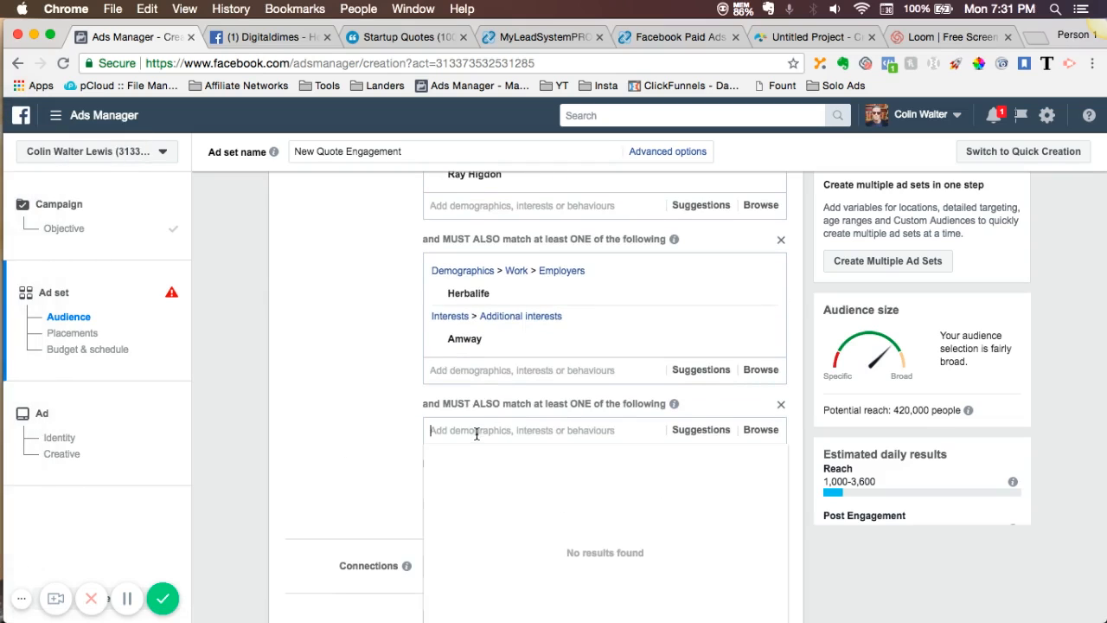
{"action": "key", "text": "super+v"}
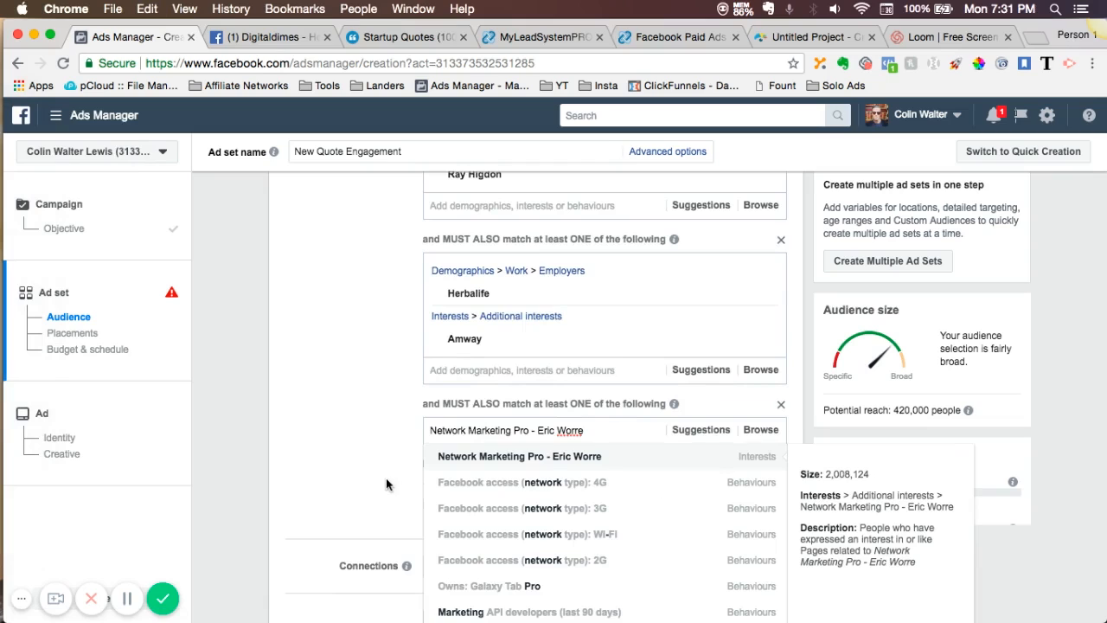
{"action": "left_click", "coordinate": [511, 464]}
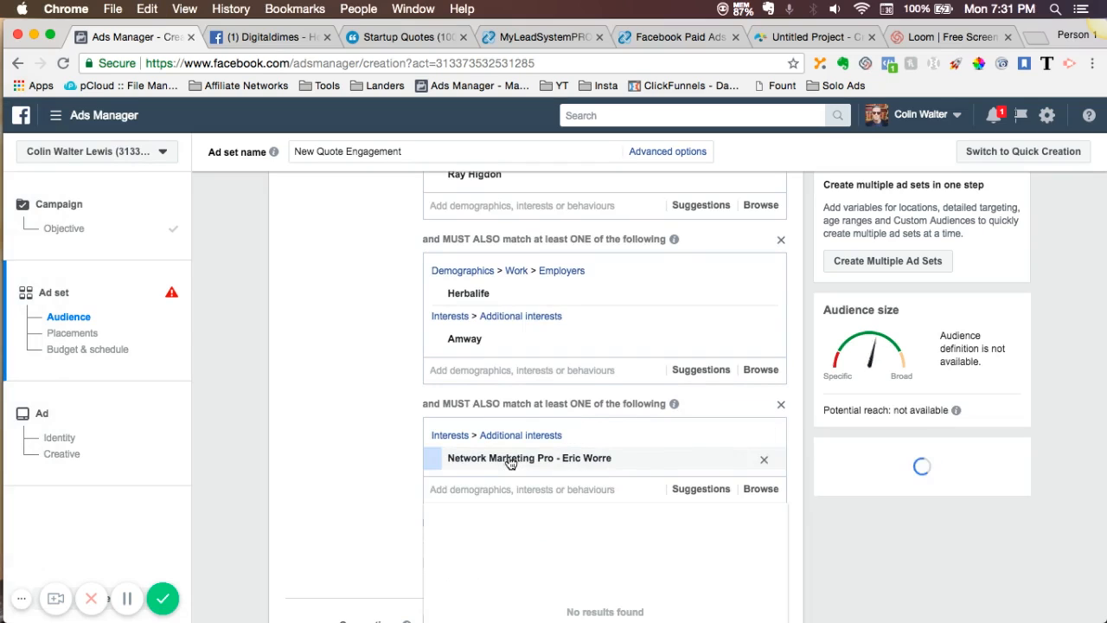
{"action": "left_click", "coordinate": [372, 427]}
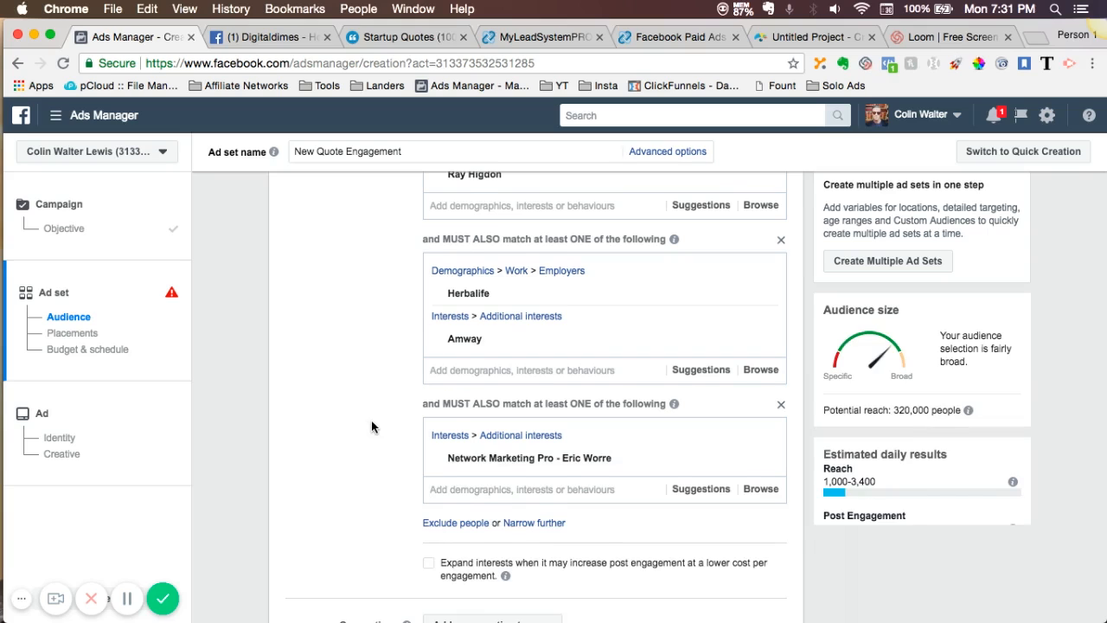
- Review the potential reach, the suggestions for the Network Marketing Pro - Eric Worre condition and how the targeting groups combine
{"action": "scroll", "coordinate": [372, 427], "scroll_direction": "up", "scroll_amount": 2}
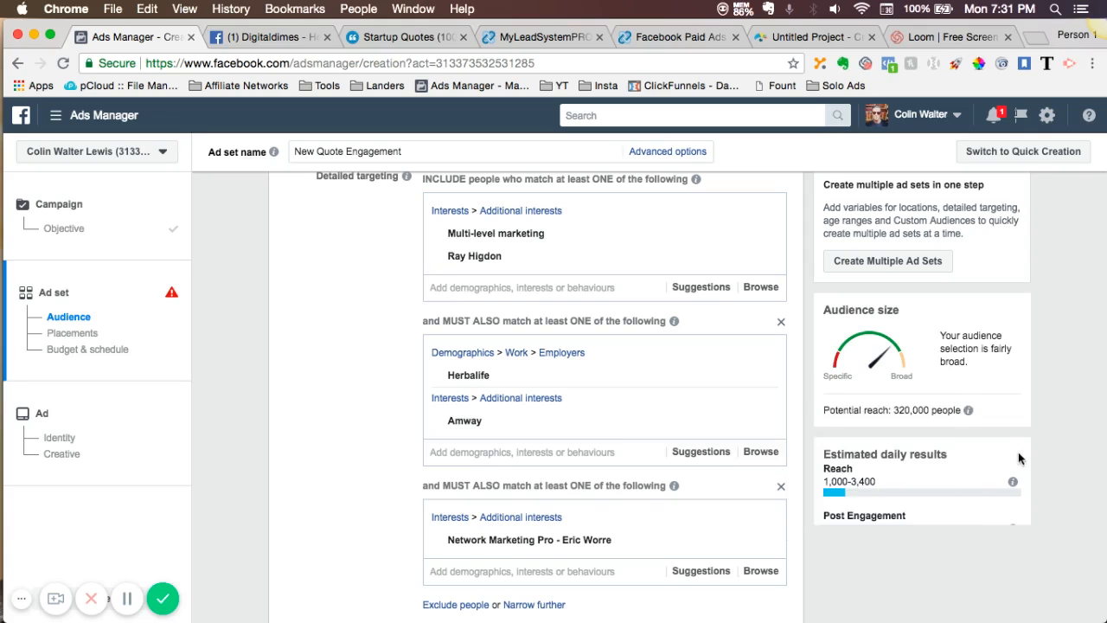
{"action": "mouse_move", "coordinate": [968, 410]}
{"action": "scroll", "coordinate": [379, 529], "scroll_direction": "down", "scroll_amount": 3}
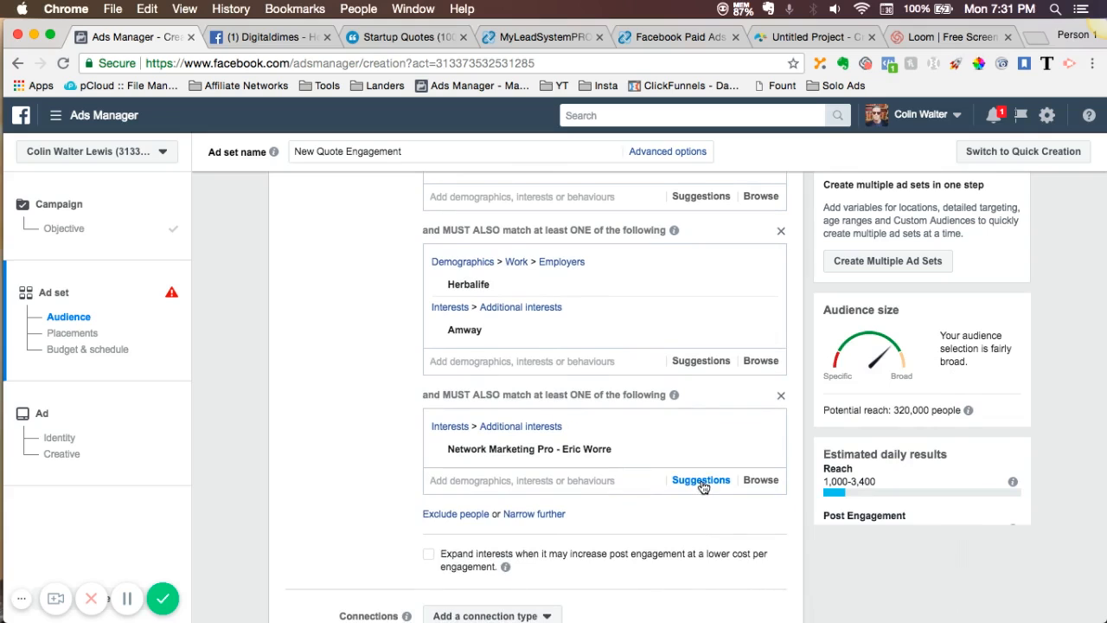
{"action": "left_click", "coordinate": [702, 481]}
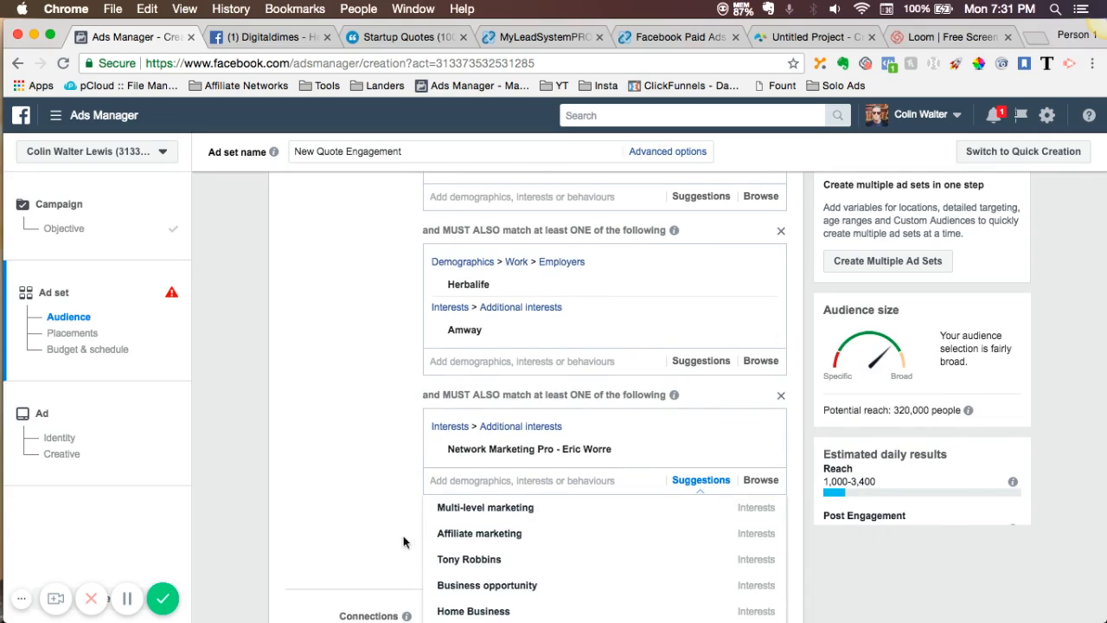
{"action": "scroll", "coordinate": [461, 538], "scroll_direction": "down", "scroll_amount": 1}
{"action": "scroll", "coordinate": [461, 538], "scroll_direction": "down", "scroll_amount": 3}
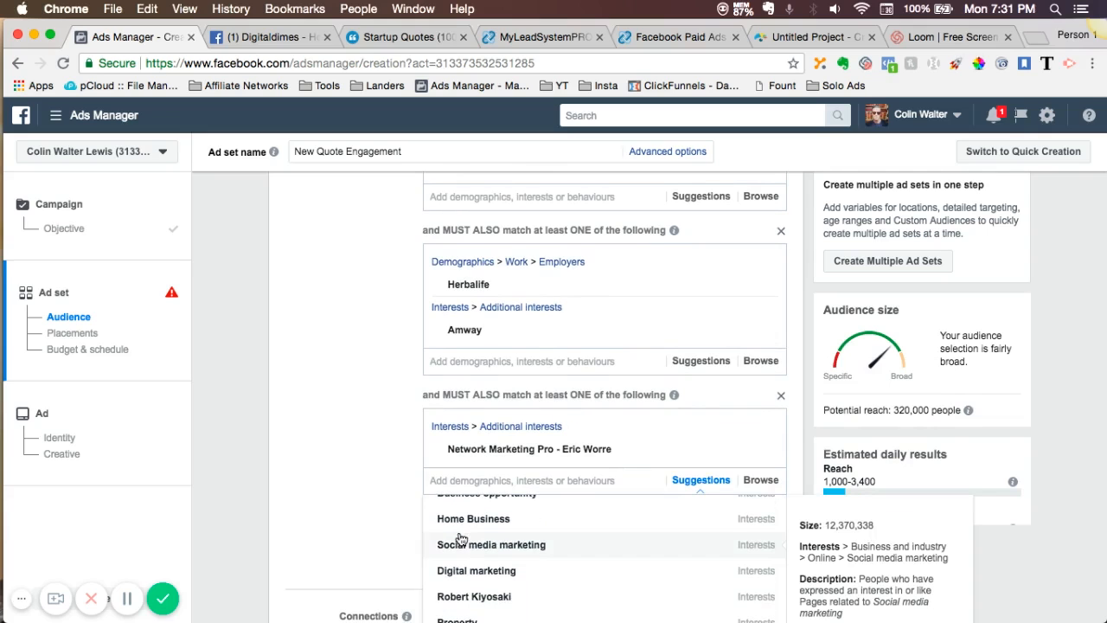
{"action": "left_click", "coordinate": [384, 521]}
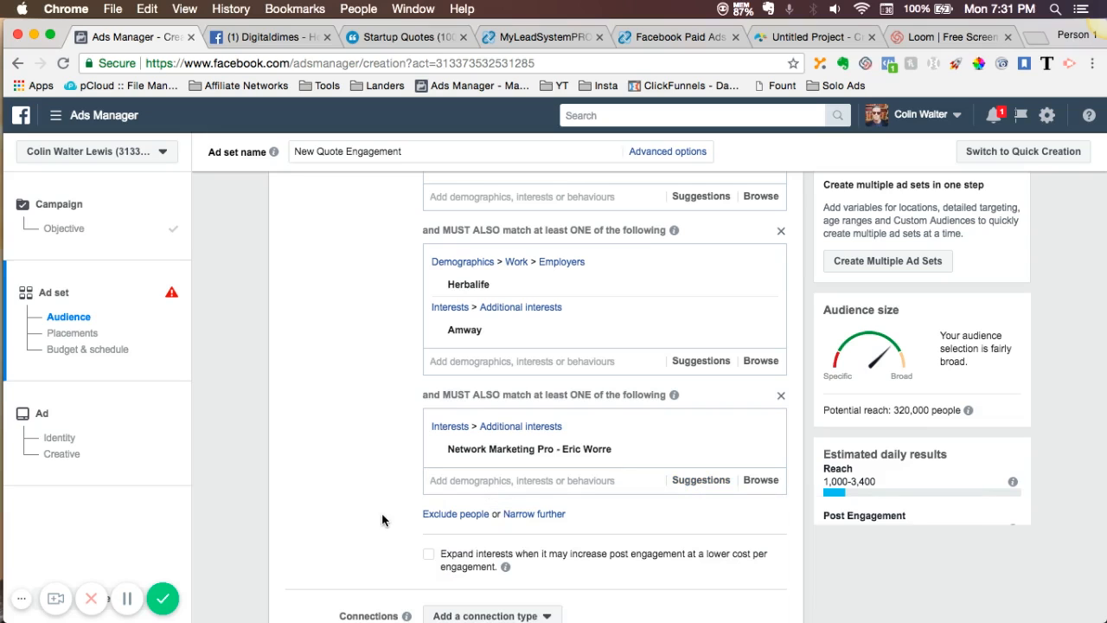
{"action": "scroll", "coordinate": [412, 391], "scroll_direction": "up", "scroll_amount": 3}
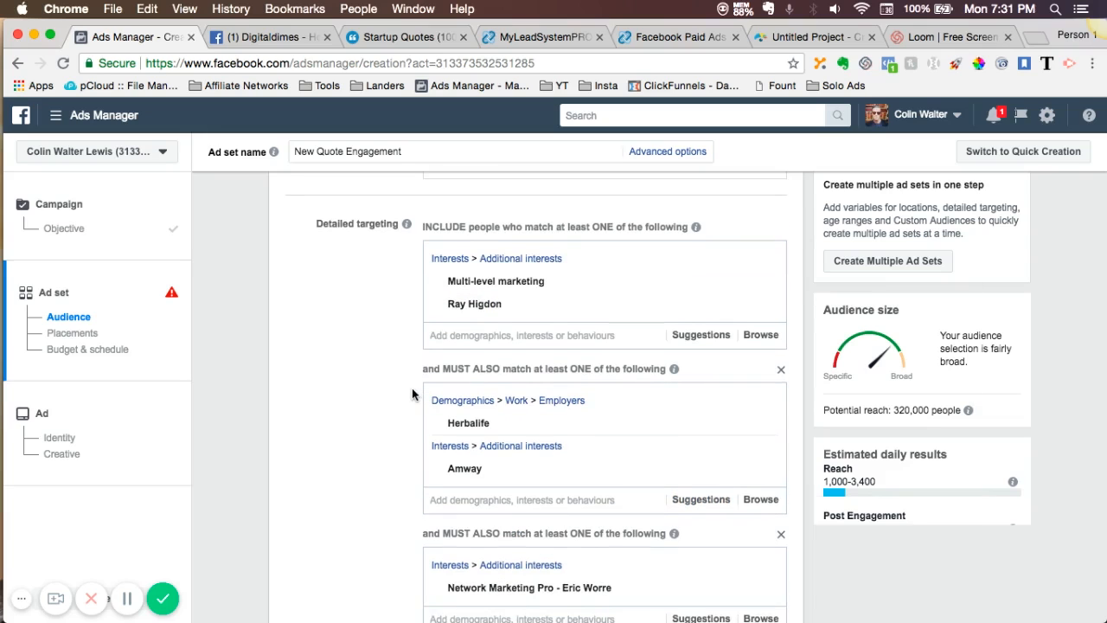
{"action": "mouse_move", "coordinate": [455, 288]}
{"action": "scroll", "coordinate": [430, 465], "scroll_direction": "down", "scroll_amount": 4}
{"action": "mouse_move", "coordinate": [549, 426]}
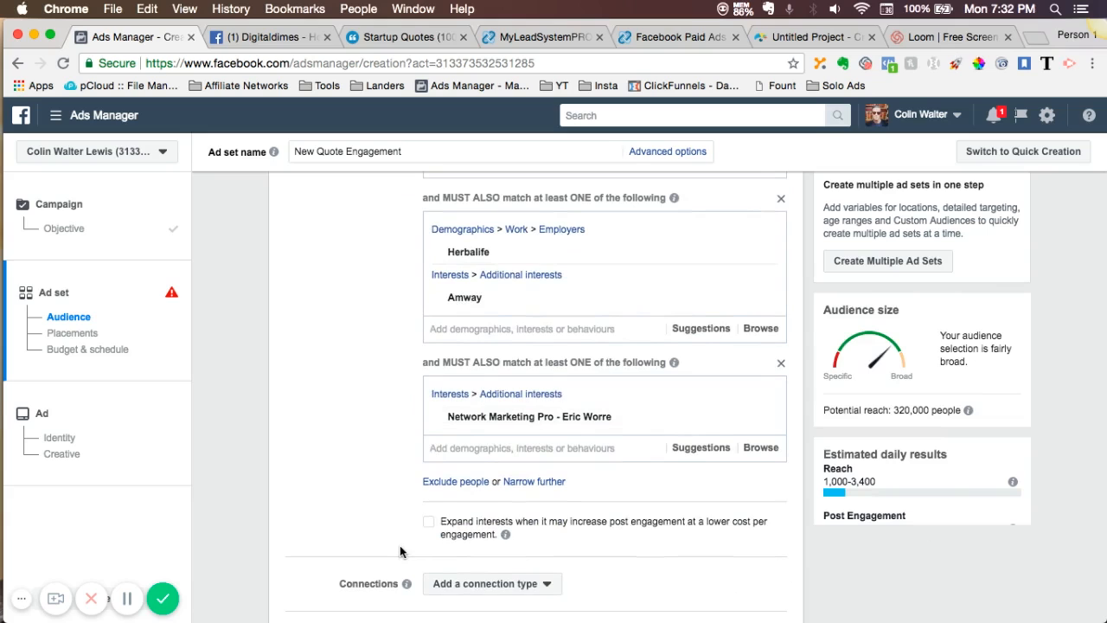
- Switch the ad set to edited placements and exclude the Audience Network and Instagram platforms
{"action": "scroll", "coordinate": [399, 551], "scroll_direction": "down", "scroll_amount": 4}
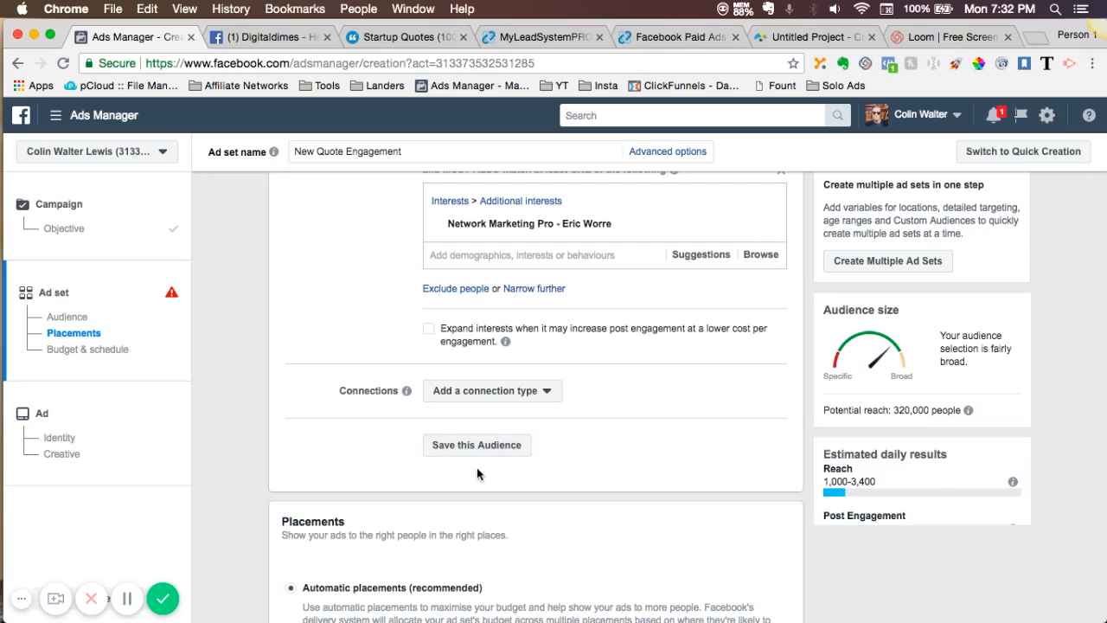
{"action": "scroll", "coordinate": [476, 485], "scroll_direction": "down", "scroll_amount": 4}
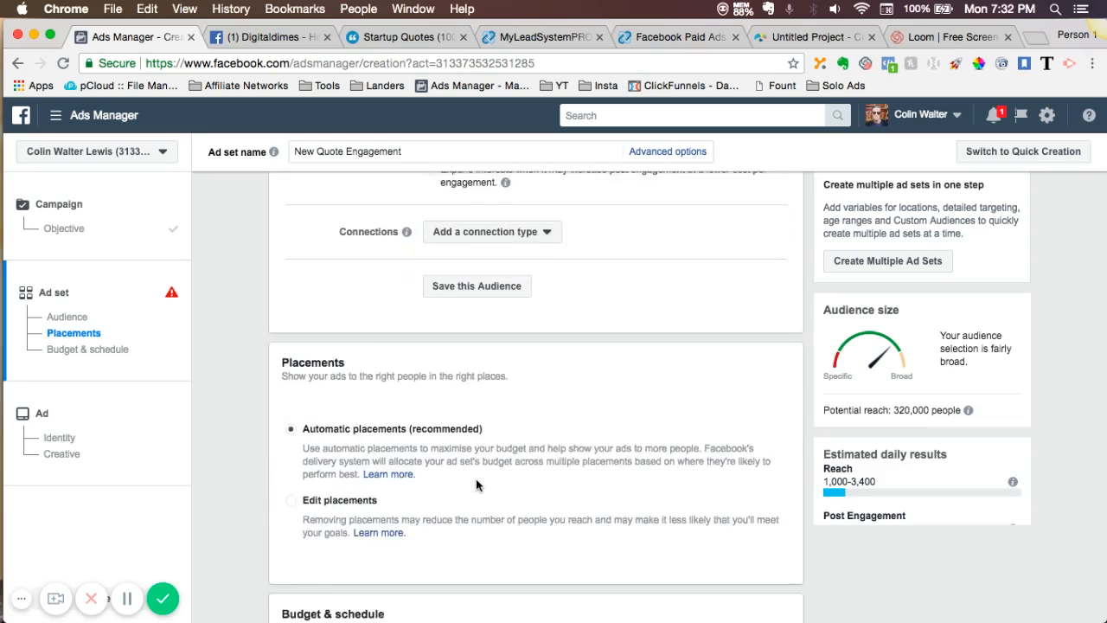
{"action": "scroll", "coordinate": [476, 484], "scroll_direction": "down", "scroll_amount": 1}
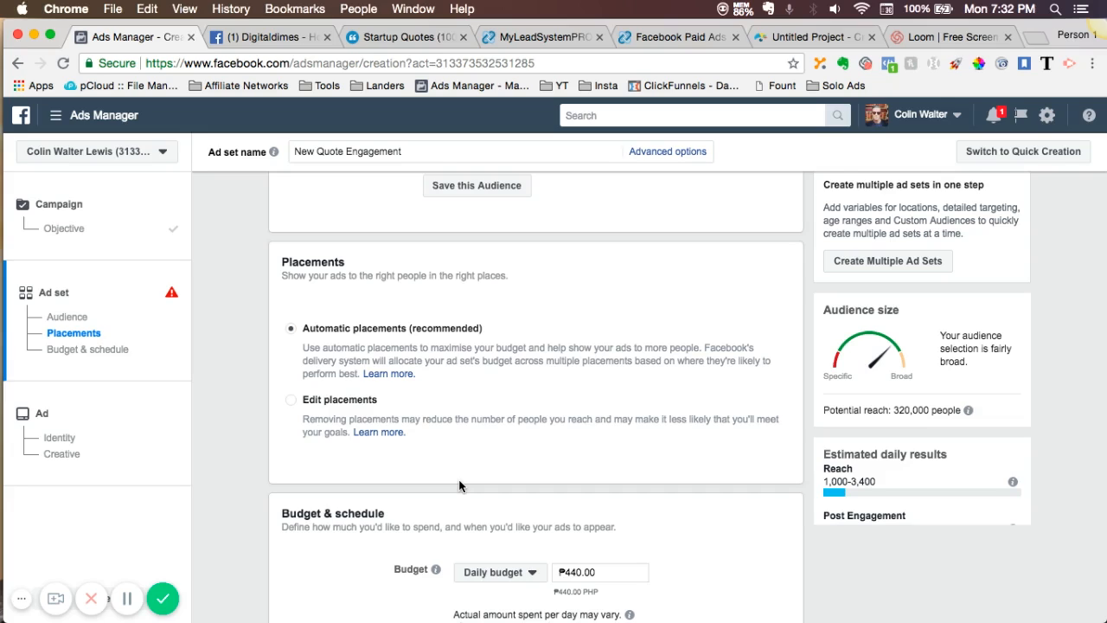
{"action": "left_click", "coordinate": [291, 403]}
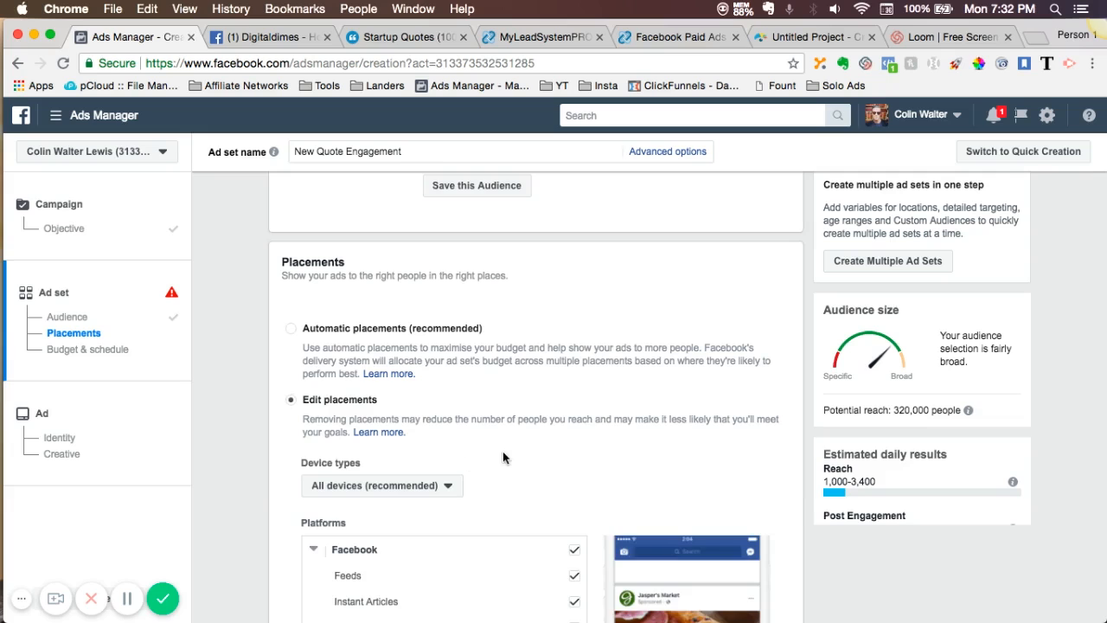
{"action": "scroll", "coordinate": [503, 457], "scroll_direction": "down", "scroll_amount": 1}
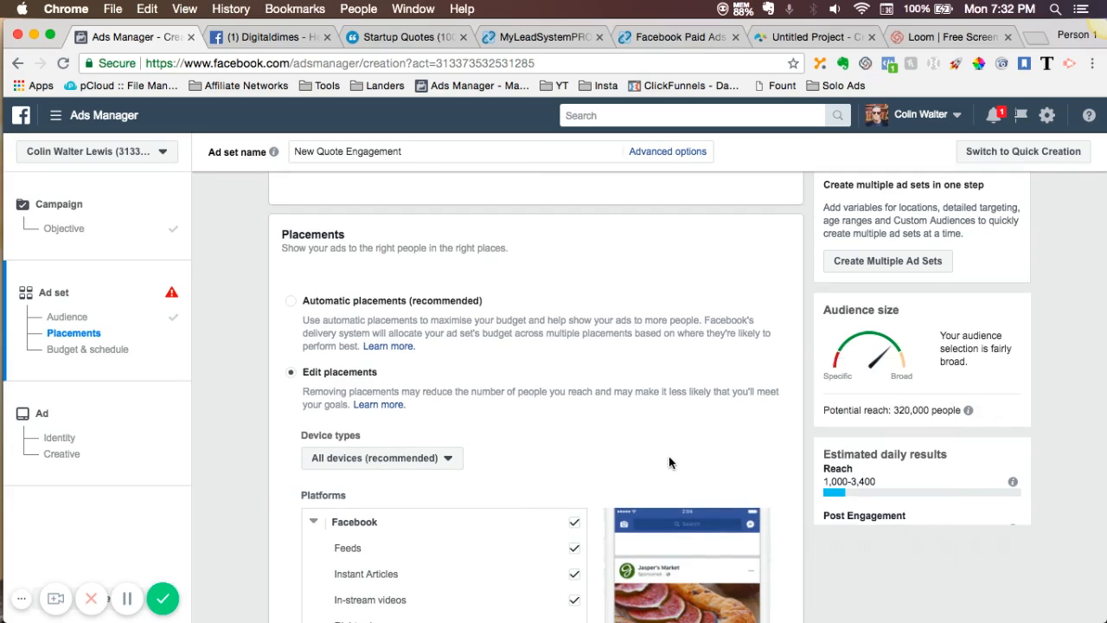
{"action": "scroll", "coordinate": [669, 456], "scroll_direction": "down", "scroll_amount": 5}
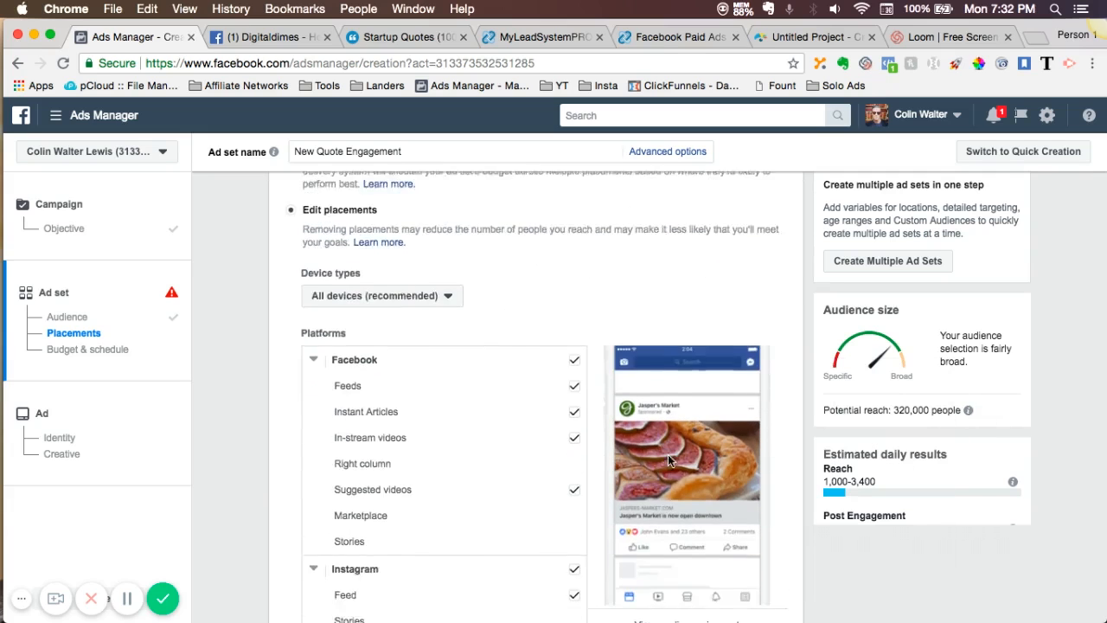
{"action": "scroll", "coordinate": [668, 454], "scroll_direction": "down", "scroll_amount": 5}
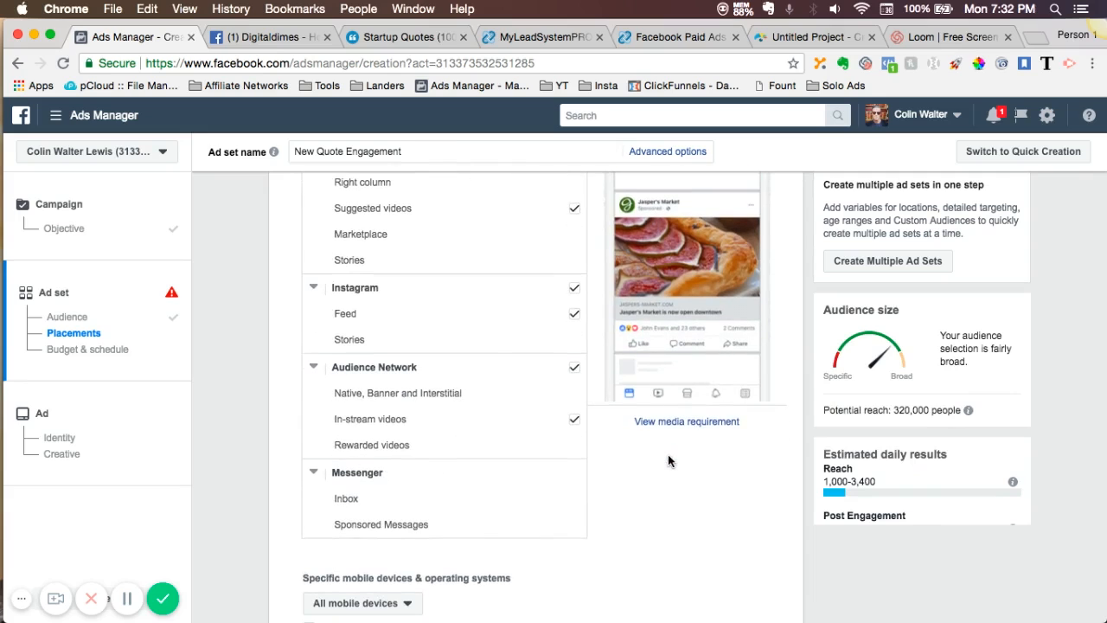
{"action": "left_click", "coordinate": [574, 370]}
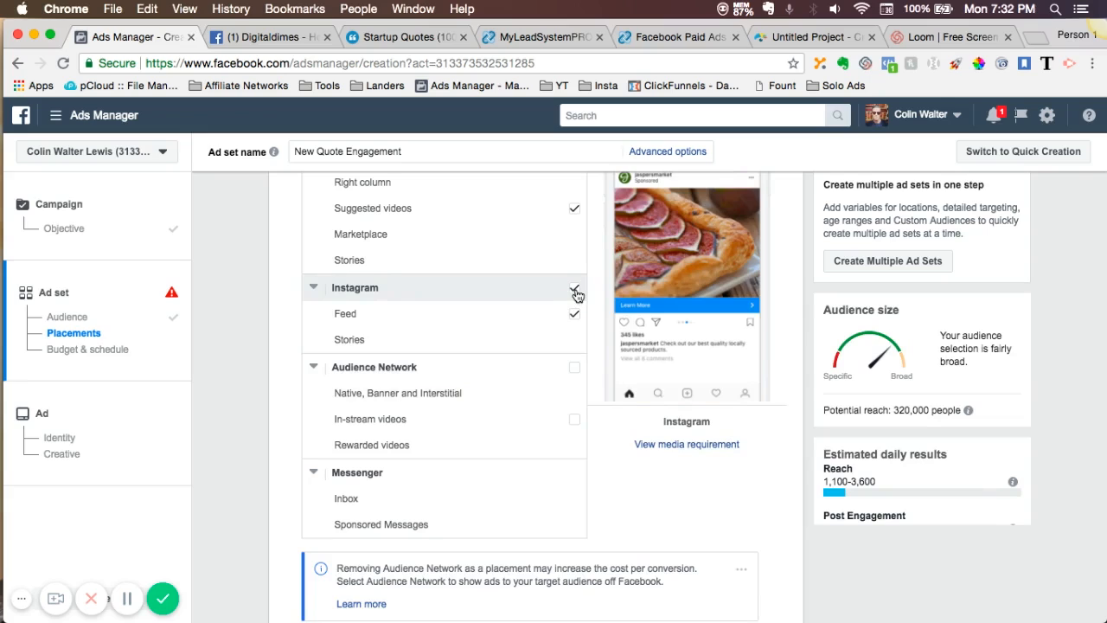
{"action": "left_click", "coordinate": [576, 289]}
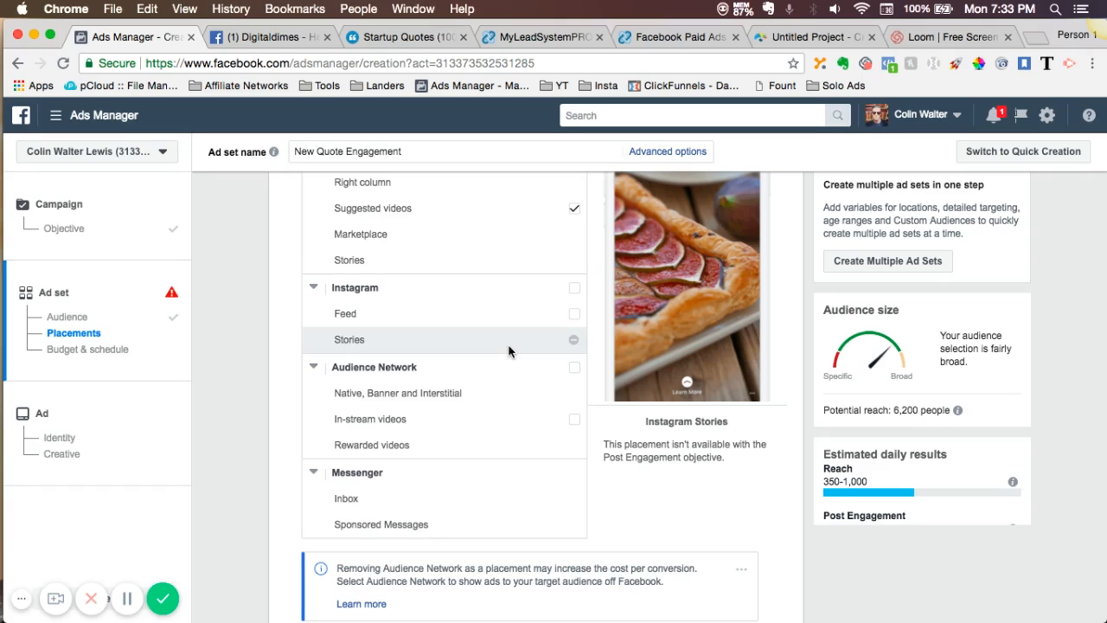
- Exclude Suggested videos, In-stream videos and Instant Articles from the Facebook placements, keeping only Feeds
{"action": "scroll", "coordinate": [509, 351], "scroll_direction": "up", "scroll_amount": 5}
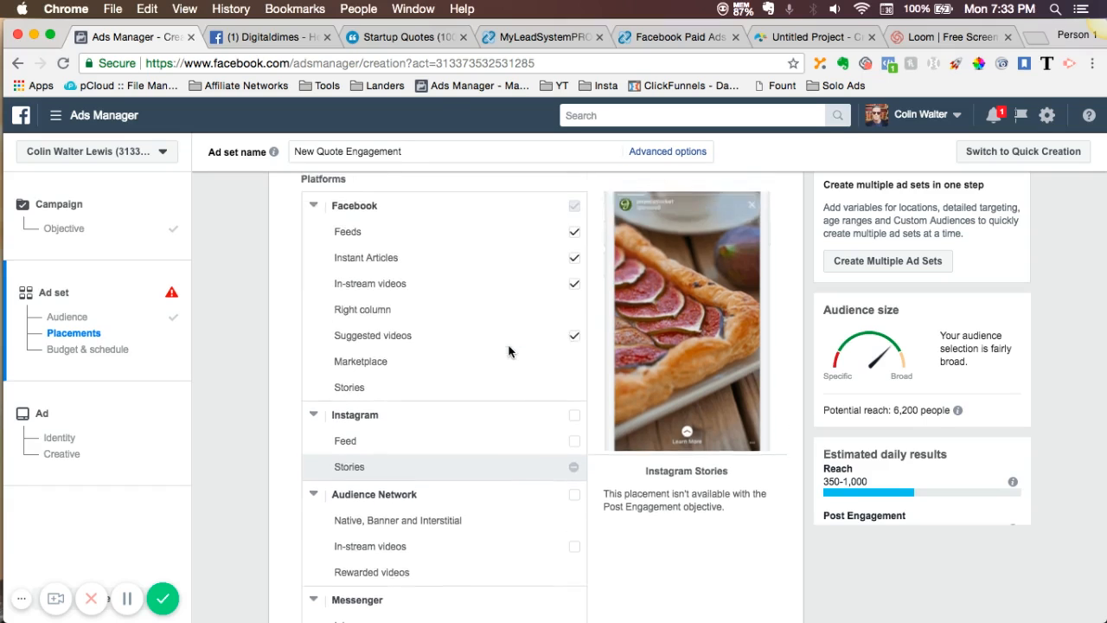
{"action": "left_click", "coordinate": [574, 355]}
{"action": "left_click", "coordinate": [574, 305]}
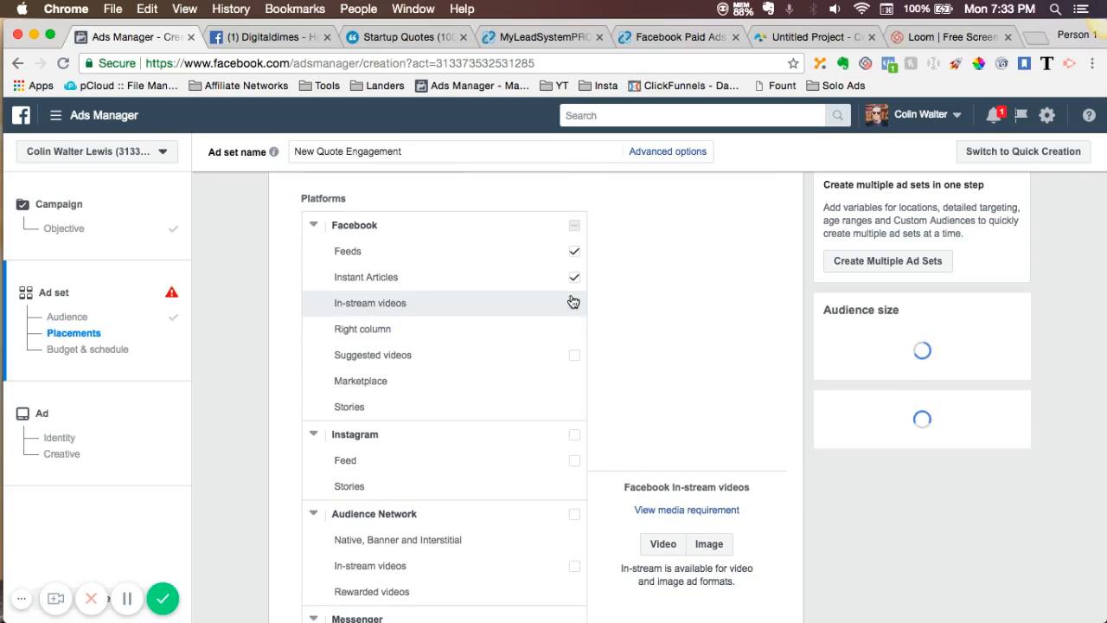
{"action": "left_click", "coordinate": [462, 293]}
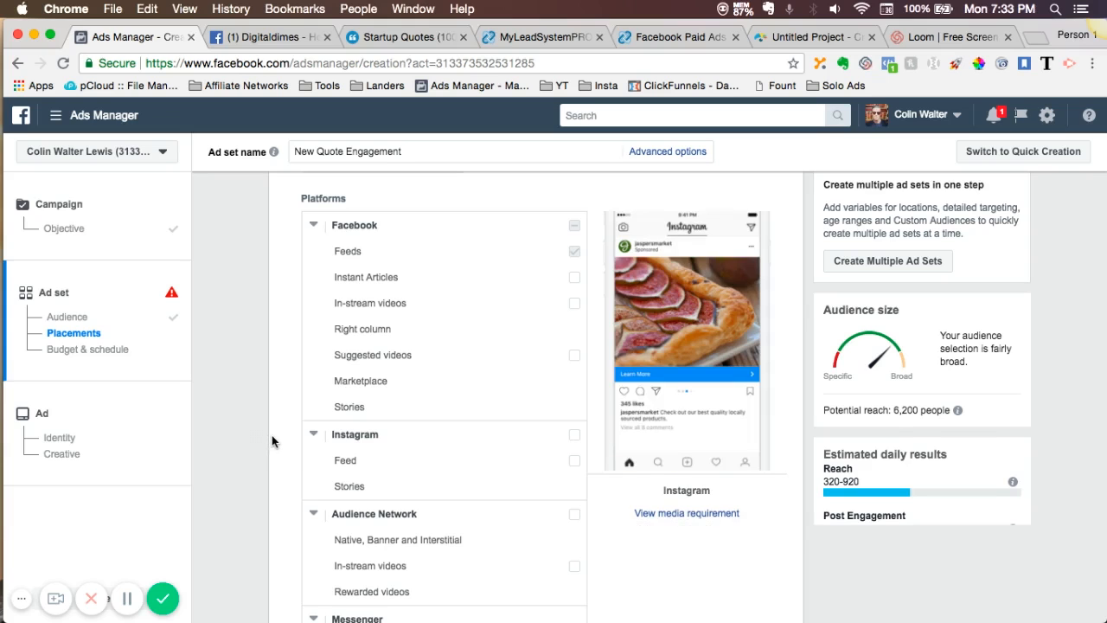
- Add the suggested interest Gary Vaynerchuk to the included group of the detailed targeting
{"action": "scroll", "coordinate": [272, 442], "scroll_direction": "up", "scroll_amount": 10}
{"action": "scroll", "coordinate": [272, 441], "scroll_direction": "up", "scroll_amount": 8}
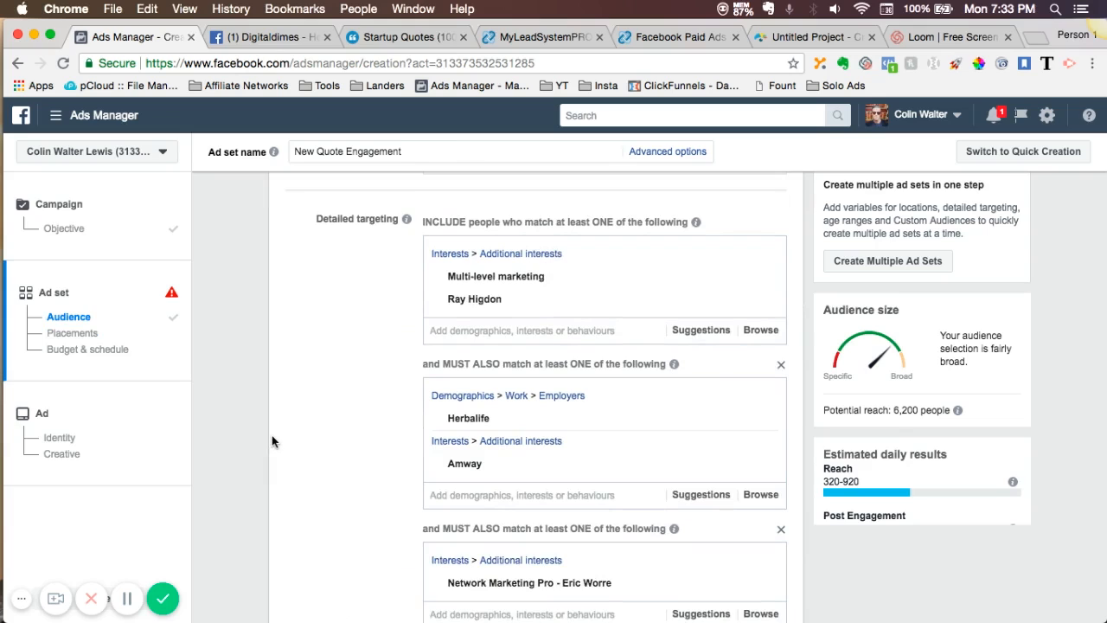
{"action": "left_click", "coordinate": [689, 333]}
{"action": "mouse_move", "coordinate": [560, 383]}
{"action": "scroll", "coordinate": [561, 413], "scroll_direction": "down", "scroll_amount": 2}
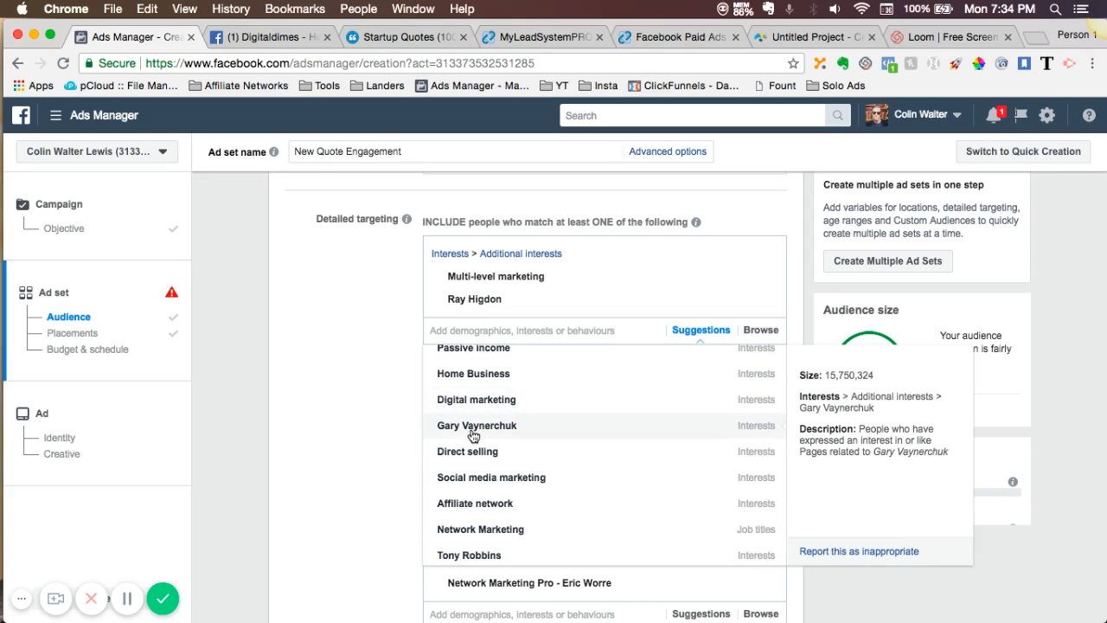
{"action": "left_click", "coordinate": [473, 430]}
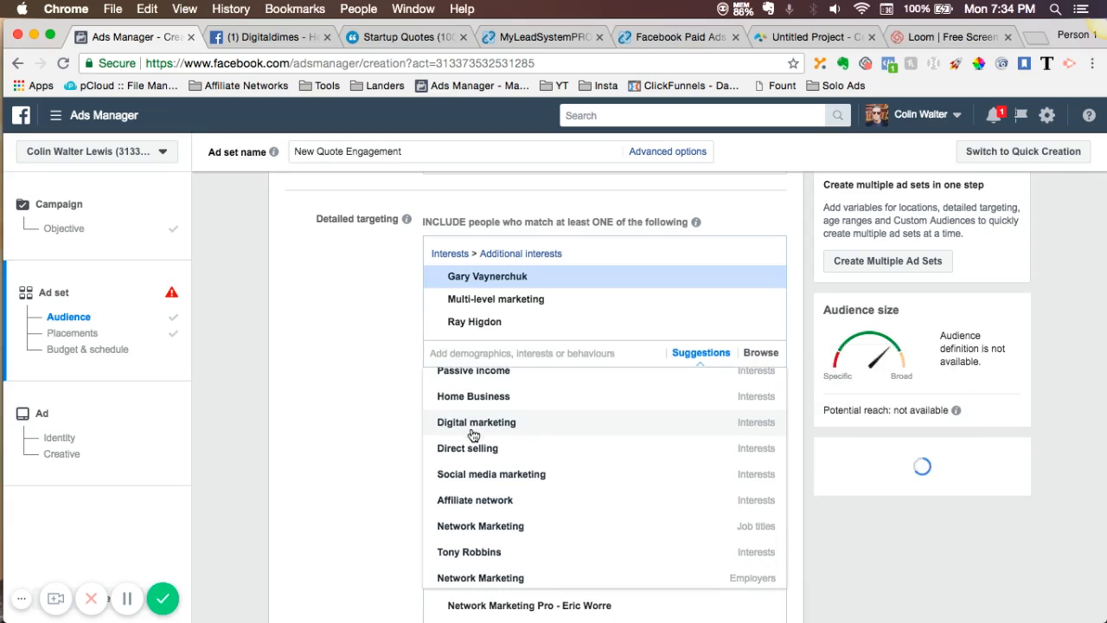
{"action": "left_click", "coordinate": [400, 421]}
- Add the suggested interests Tupperware and Mary Kay to the must-also-match condition containing Herbalife and Amway
{"action": "scroll", "coordinate": [400, 420], "scroll_direction": "down", "scroll_amount": 2}
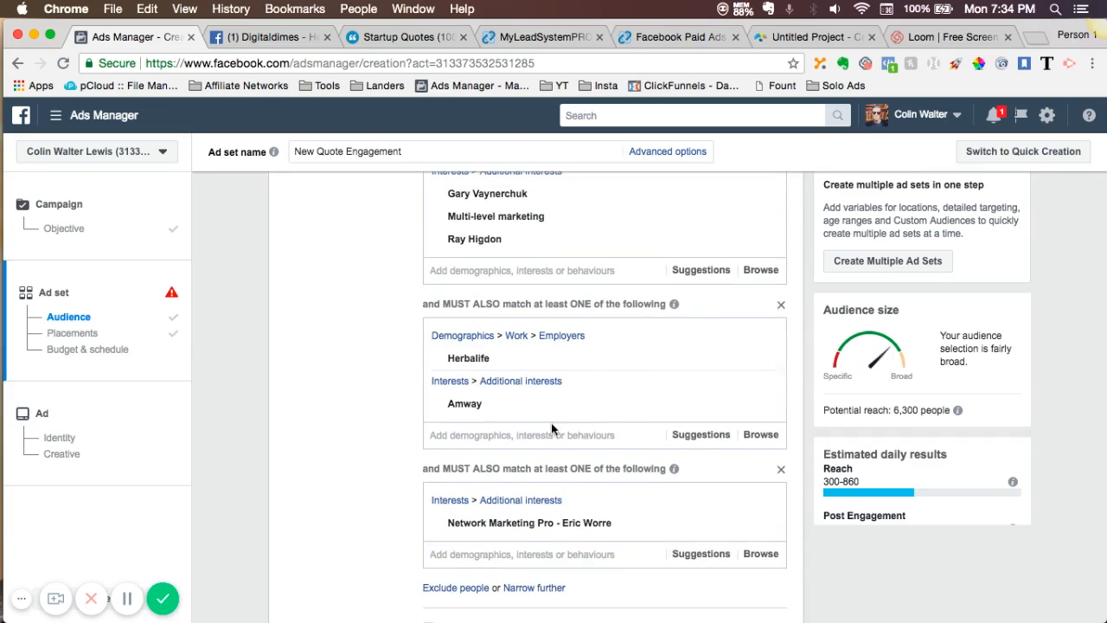
{"action": "left_click", "coordinate": [689, 437]}
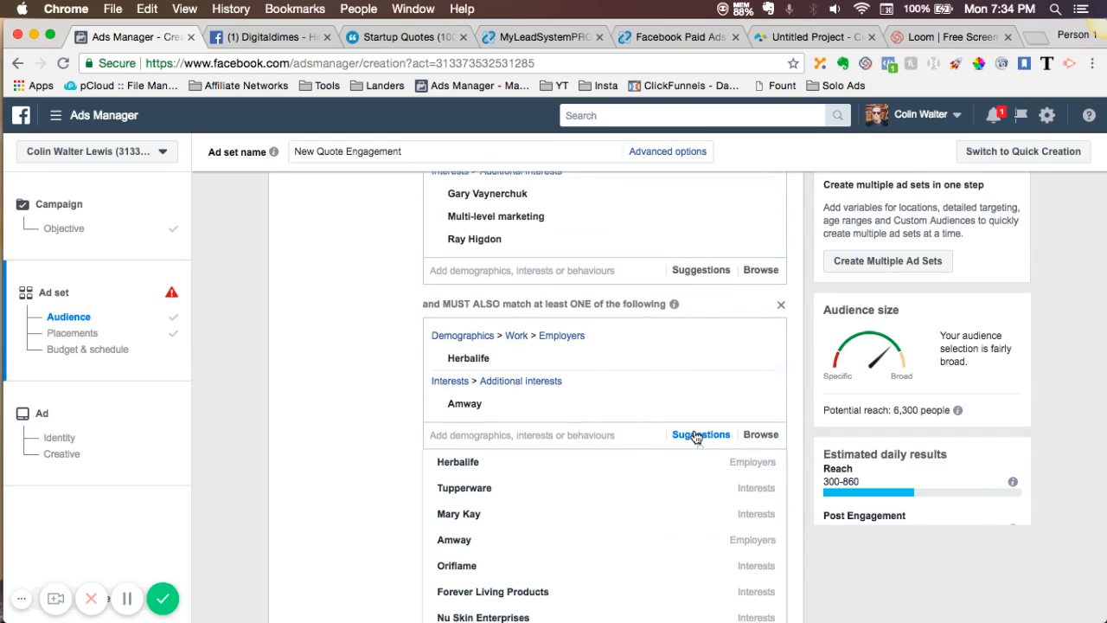
{"action": "left_click", "coordinate": [509, 490]}
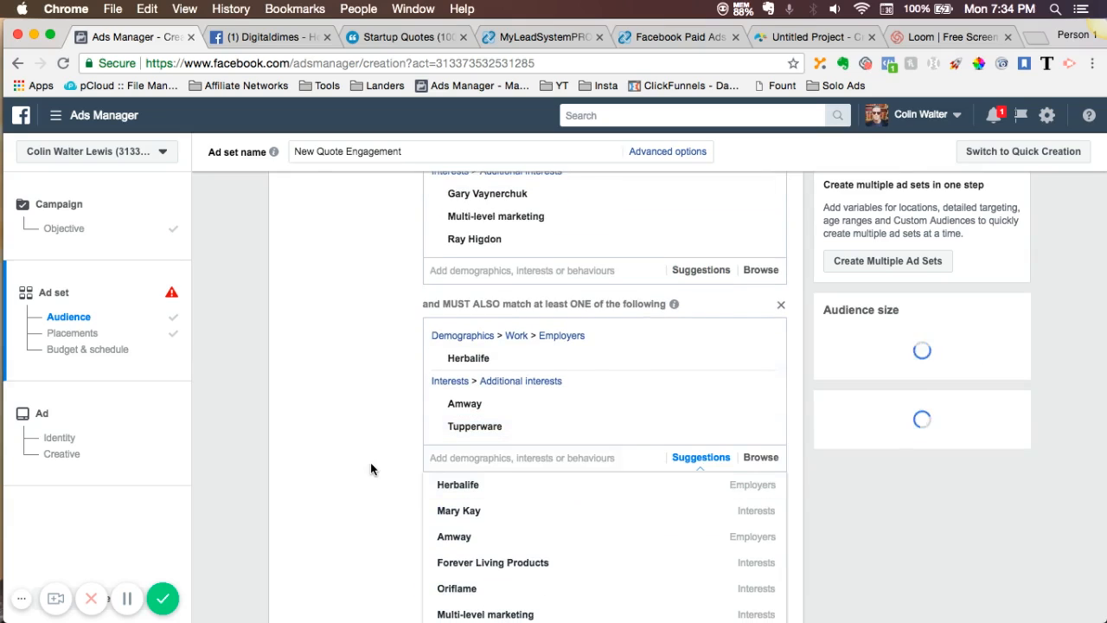
{"action": "scroll", "coordinate": [371, 469], "scroll_direction": "down", "scroll_amount": 2}
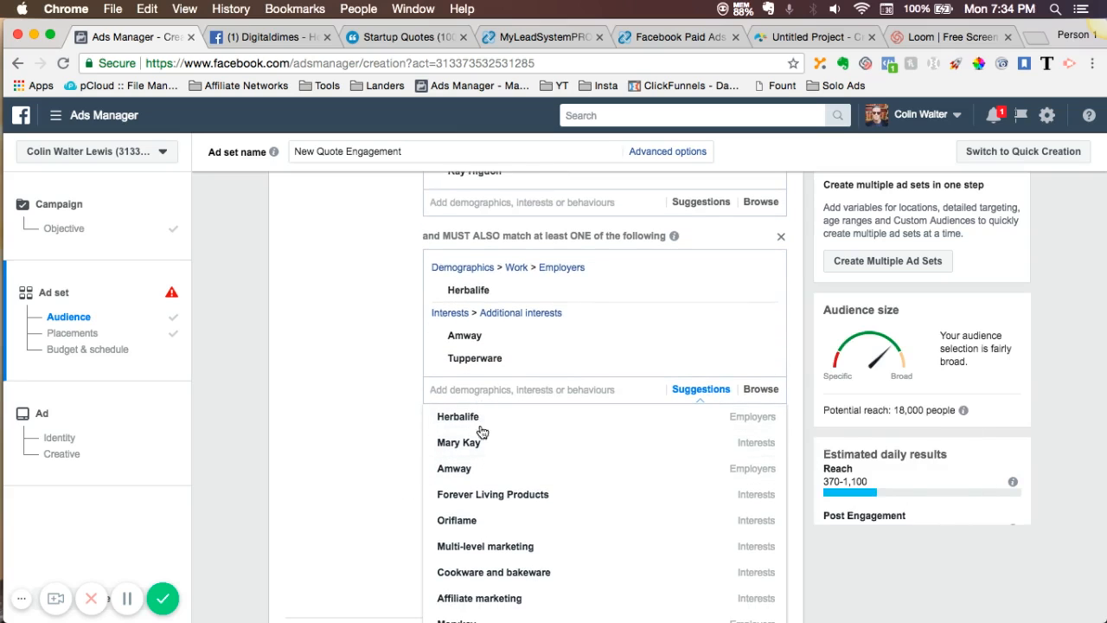
{"action": "left_click", "coordinate": [459, 442]}
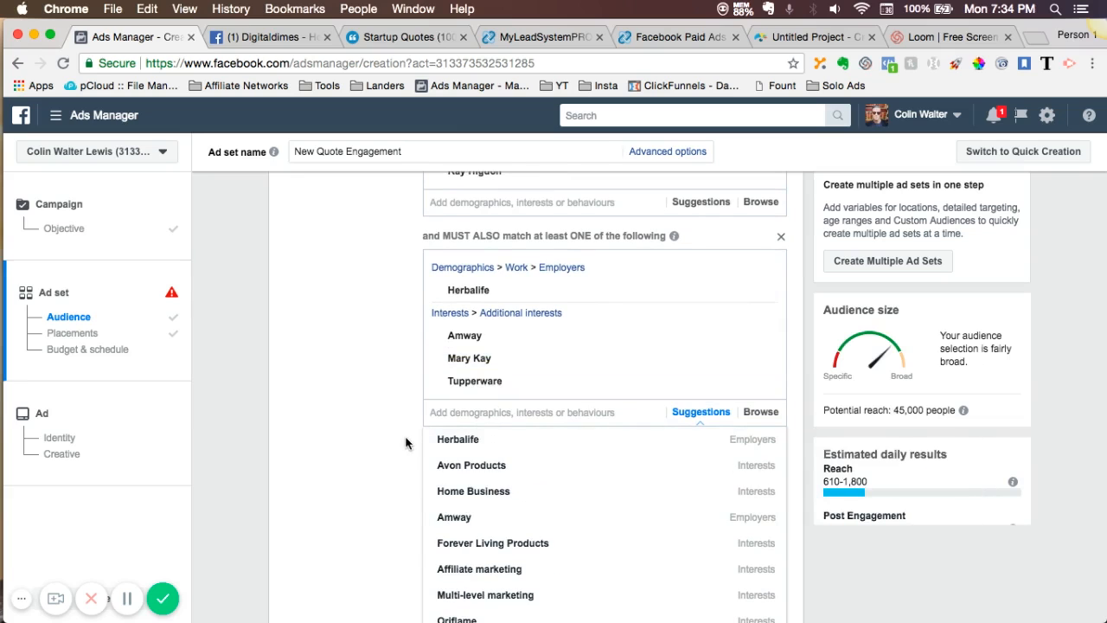
- Look through the suggested interests for the must-also-match condition containing Network Marketing Pro - Eric Worre
{"action": "left_click", "coordinate": [403, 441]}
{"action": "scroll", "coordinate": [404, 439], "scroll_direction": "down", "scroll_amount": 1}
{"action": "scroll", "coordinate": [403, 440], "scroll_direction": "down", "scroll_amount": 3}
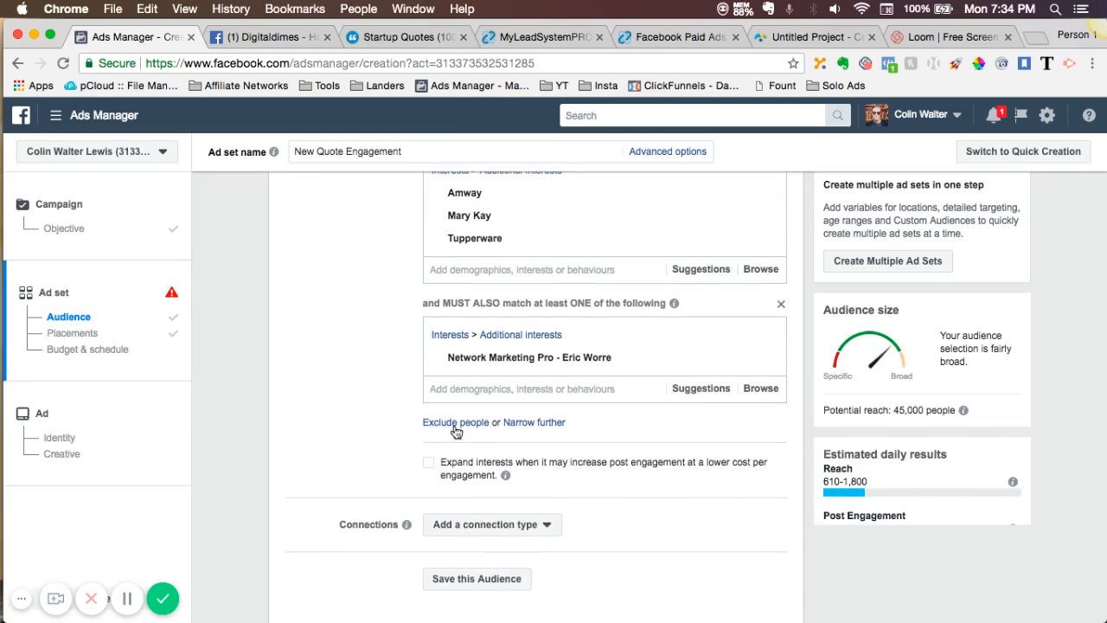
{"action": "left_click", "coordinate": [701, 390]}
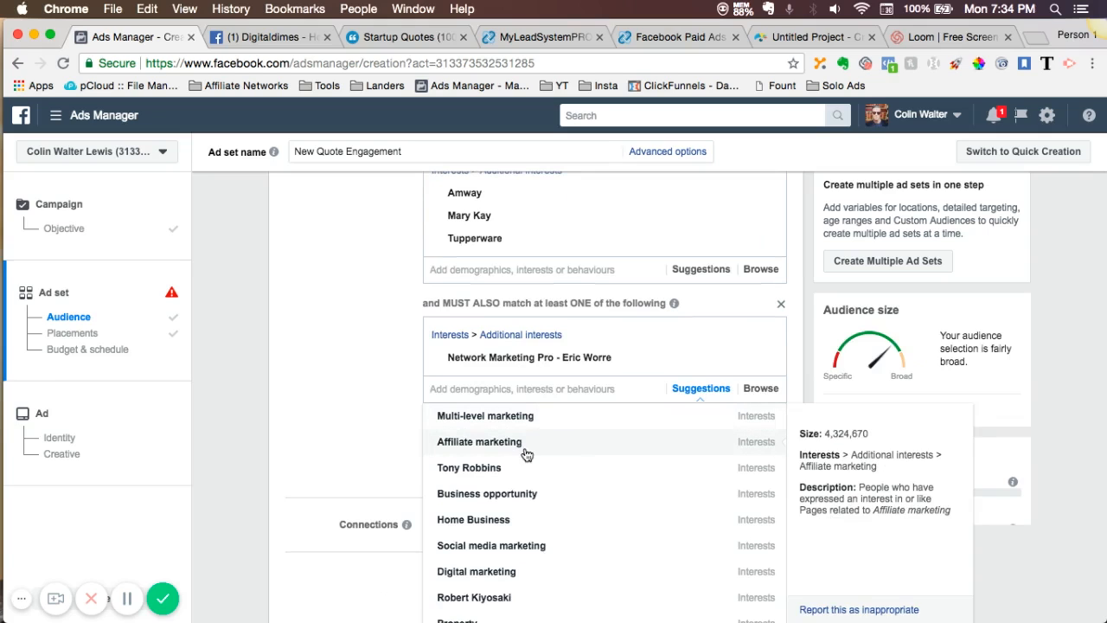
{"action": "scroll", "coordinate": [524, 452], "scroll_direction": "down", "scroll_amount": 1}
{"action": "scroll", "coordinate": [525, 453], "scroll_direction": "down", "scroll_amount": 5}
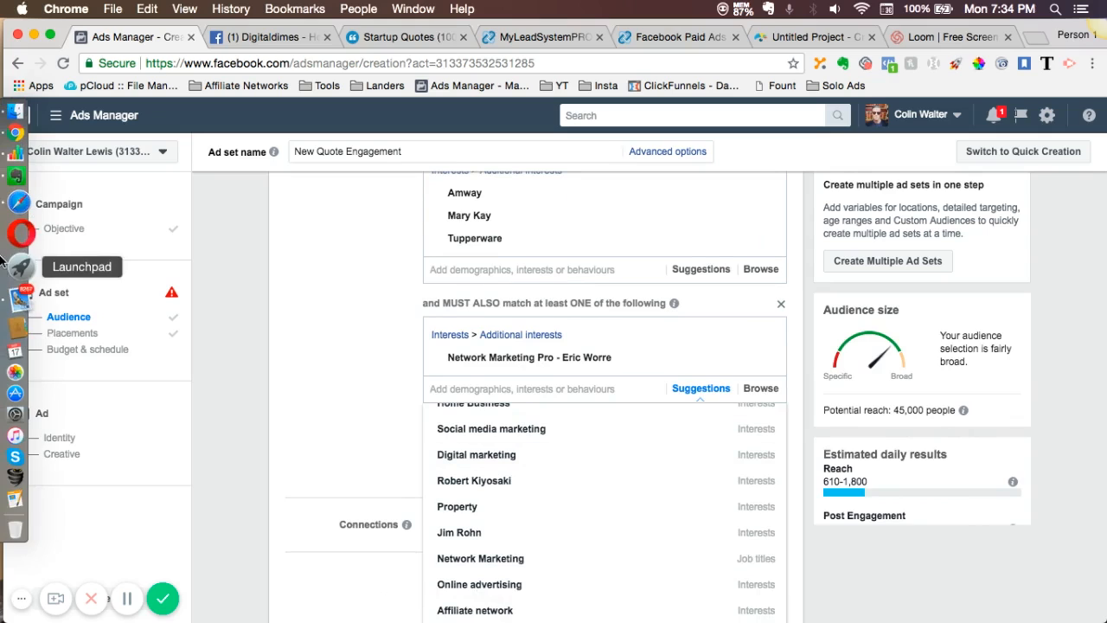
- Switch to the MLM AUD Research spreadsheet in Numbers and copy Amy Porterfield from the Person column
{"action": "mouse_move", "coordinate": [19, 183]}
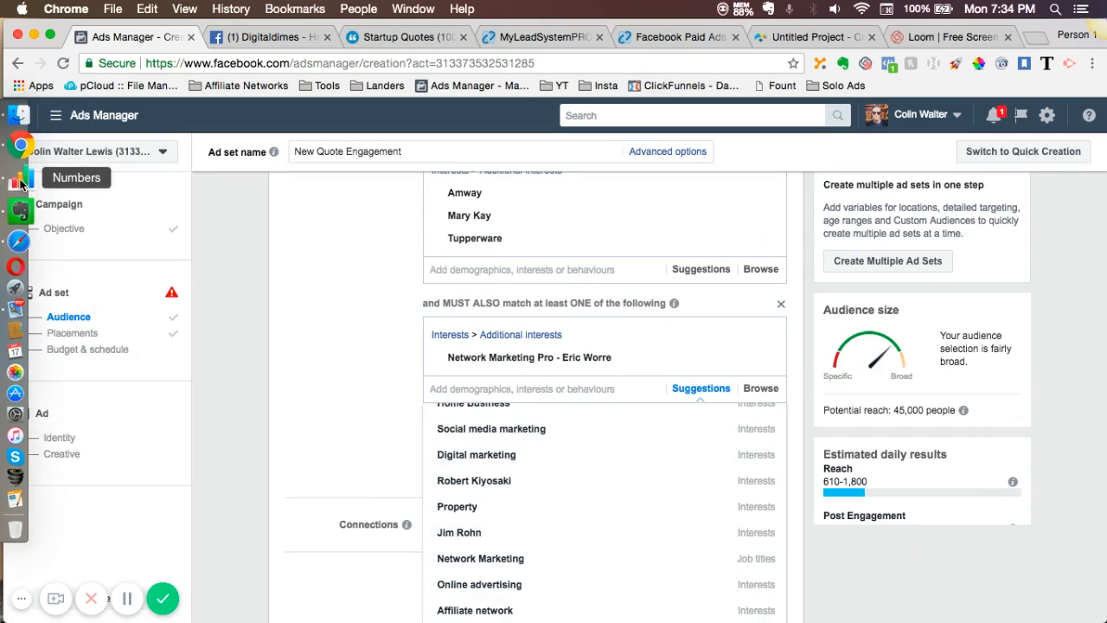
{"action": "left_click", "coordinate": [19, 183]}
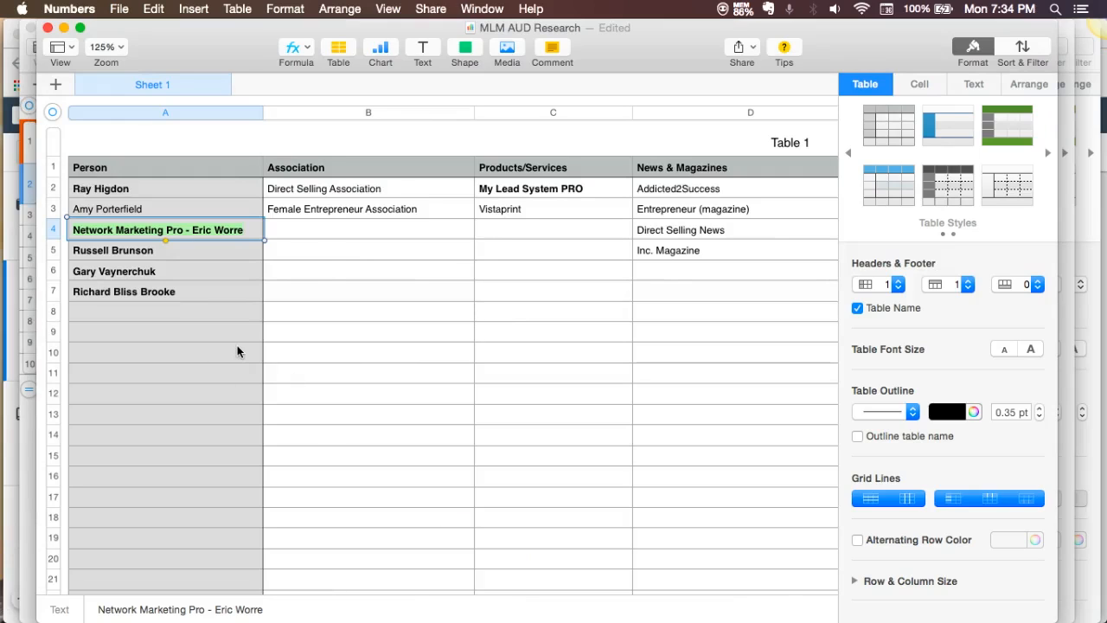
{"action": "left_click", "coordinate": [161, 216]}
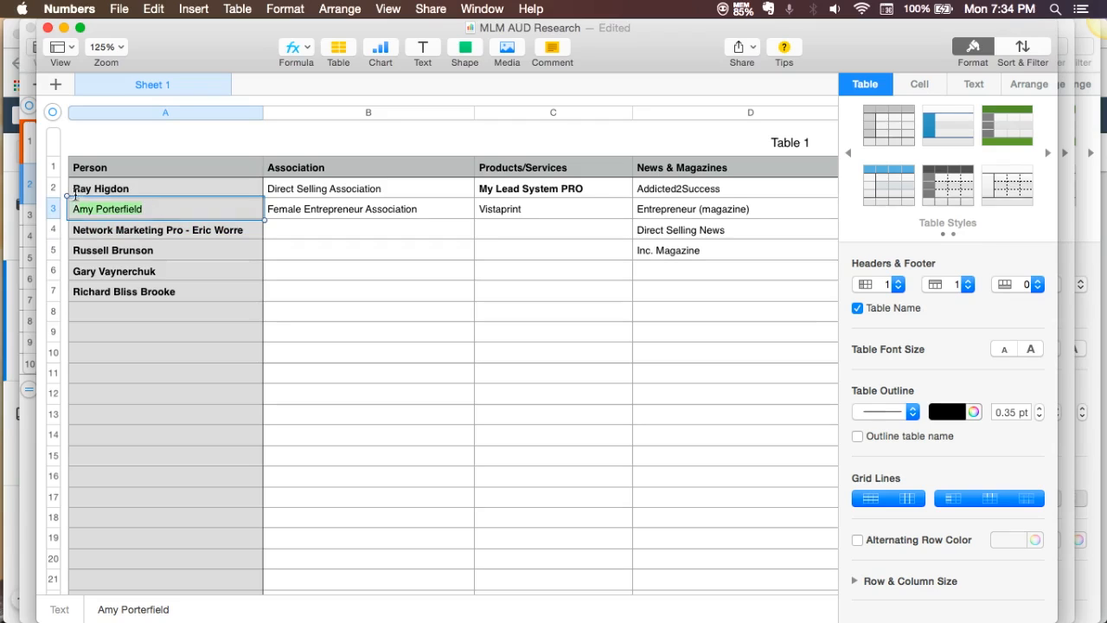
- Return to Ads Manager in Chrome and add the interest Amy Porterfield to the condition containing Network Marketing Pro - Eric Worre
{"action": "mouse_move", "coordinate": [7, 200]}
{"action": "left_click", "coordinate": [19, 159]}
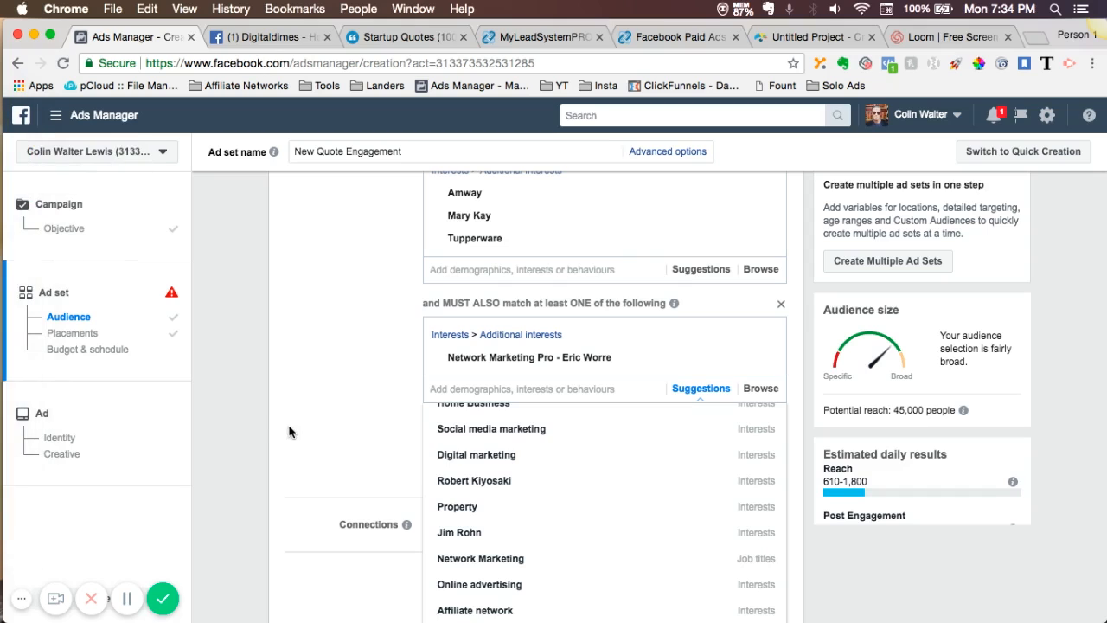
{"action": "scroll", "coordinate": [289, 433], "scroll_direction": "down", "scroll_amount": 2}
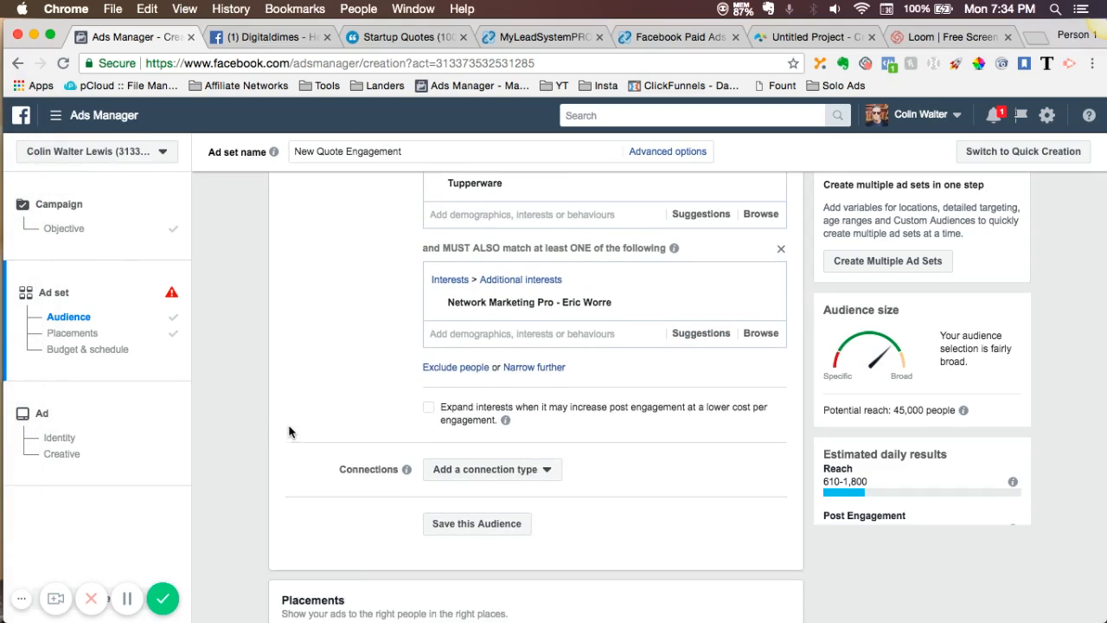
{"action": "left_click", "coordinate": [469, 336]}
{"action": "type", "text": "Amy Porterfield"}
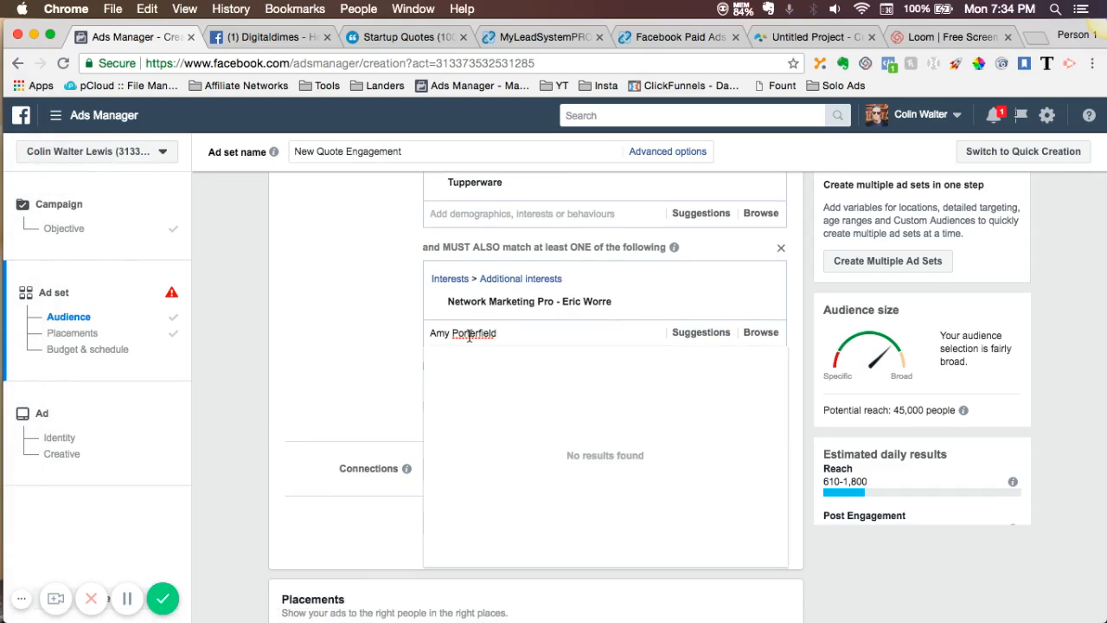
{"action": "left_click", "coordinate": [477, 359]}
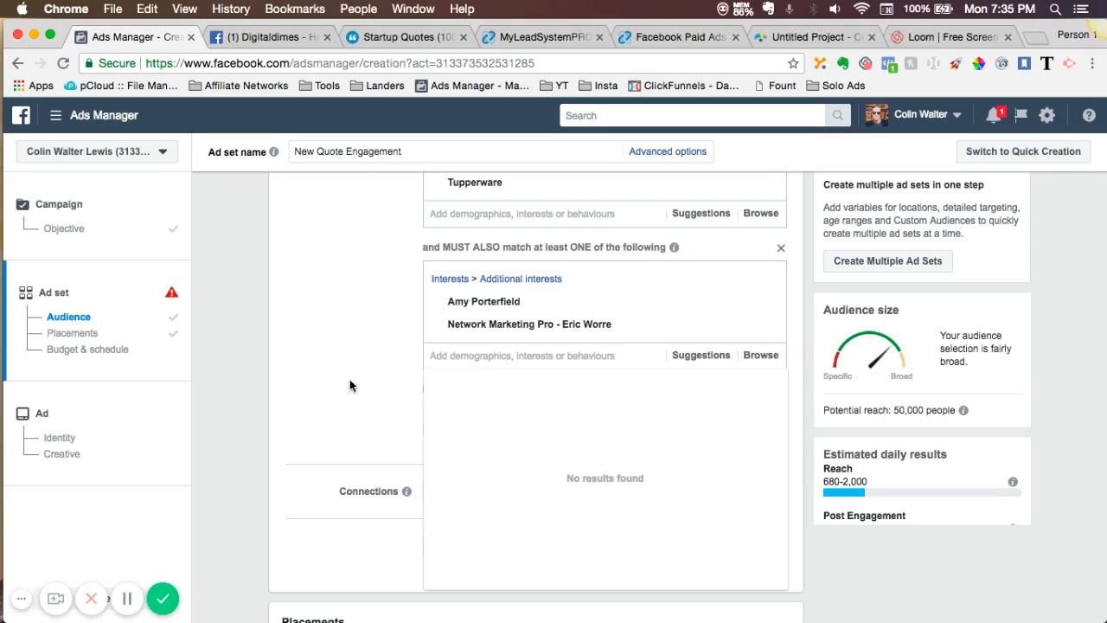
- Examine the suggested interests for the condition containing Amy Porterfield and Network Marketing Pro - Eric Worre
{"action": "left_click", "coordinate": [692, 357]}
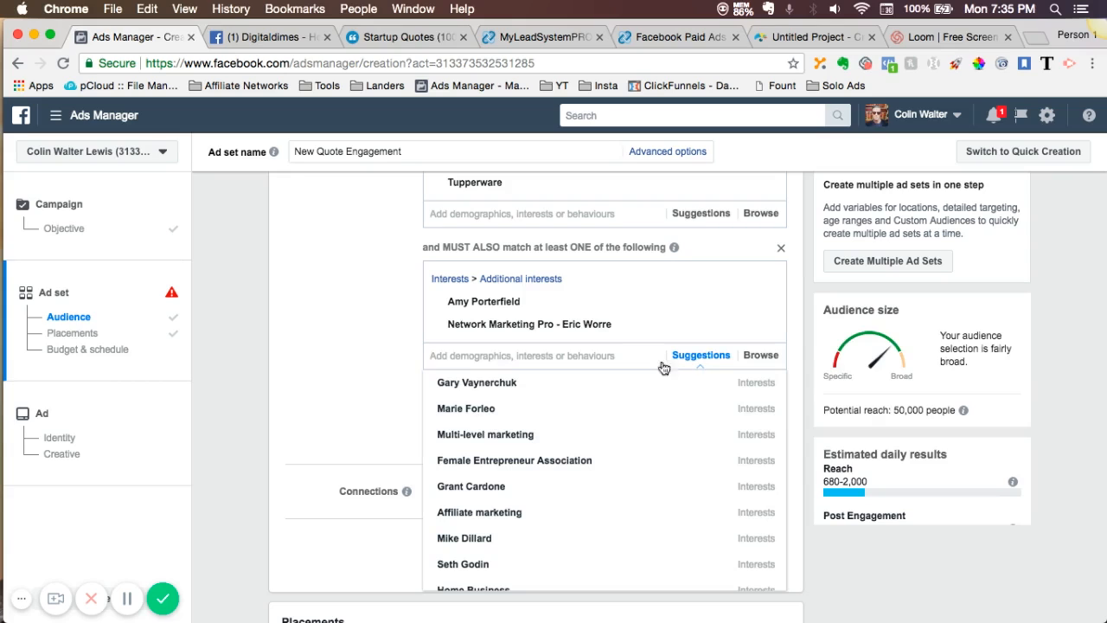
{"action": "scroll", "coordinate": [353, 420], "scroll_direction": "down", "scroll_amount": 1}
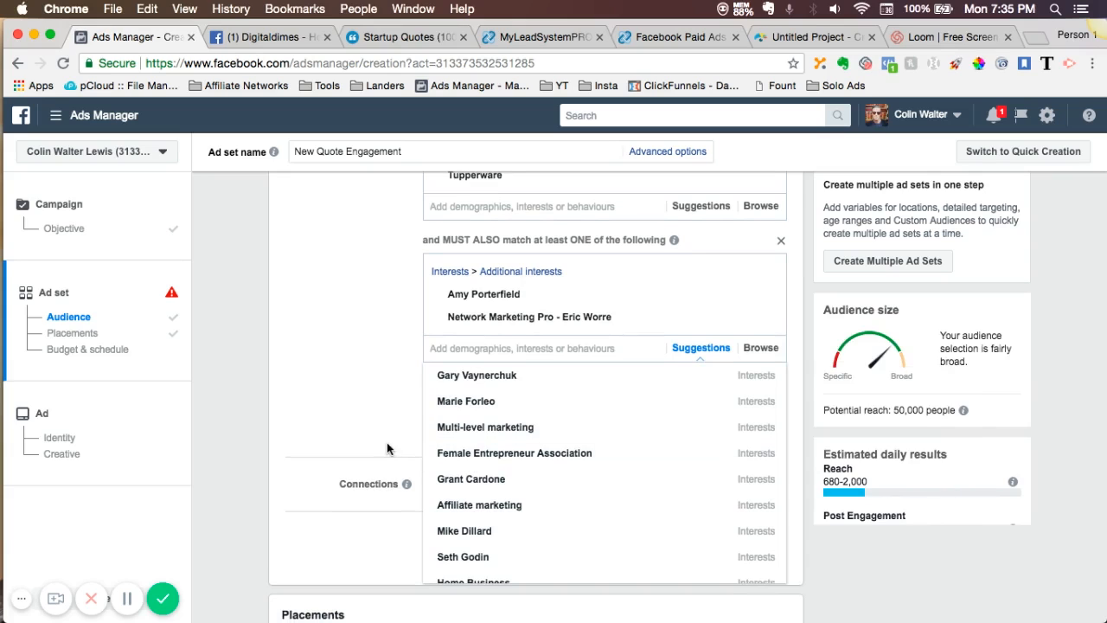
{"action": "scroll", "coordinate": [387, 448], "scroll_direction": "down", "scroll_amount": 2}
{"action": "scroll", "coordinate": [489, 422], "scroll_direction": "down", "scroll_amount": 2}
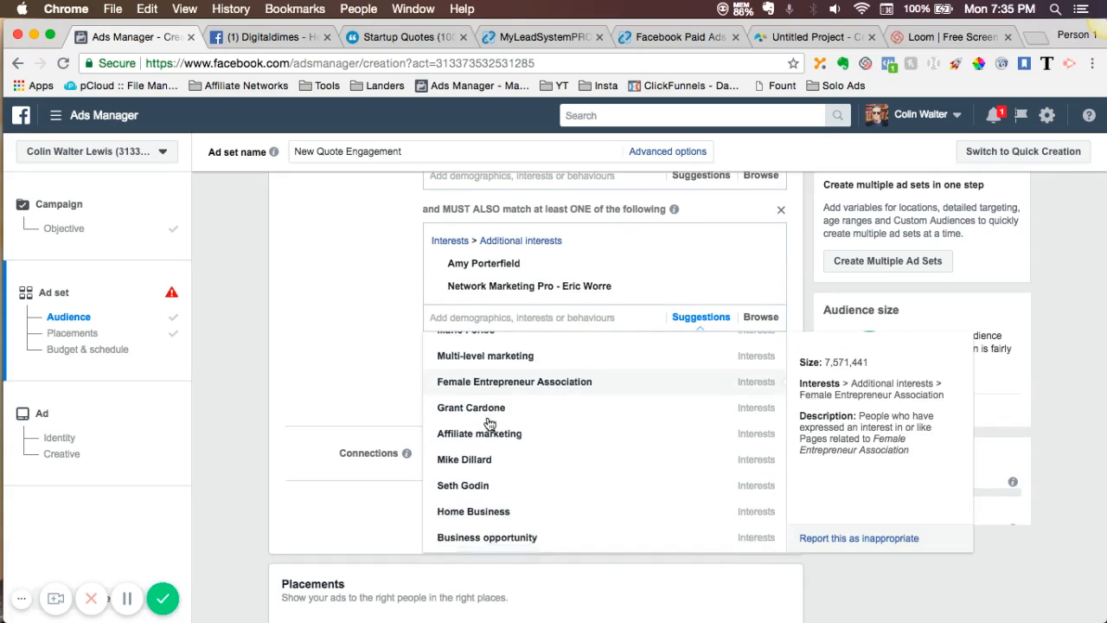
{"action": "scroll", "coordinate": [489, 422], "scroll_direction": "down", "scroll_amount": 1}
{"action": "scroll", "coordinate": [489, 422], "scroll_direction": "down", "scroll_amount": 2}
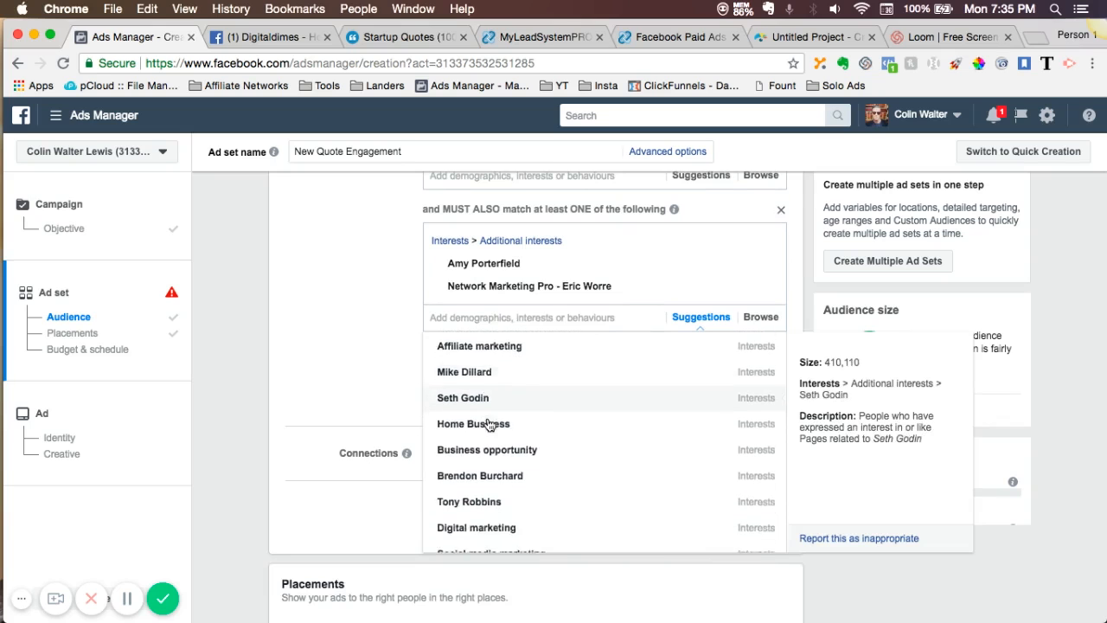
{"action": "scroll", "coordinate": [489, 424], "scroll_direction": "down", "scroll_amount": 5}
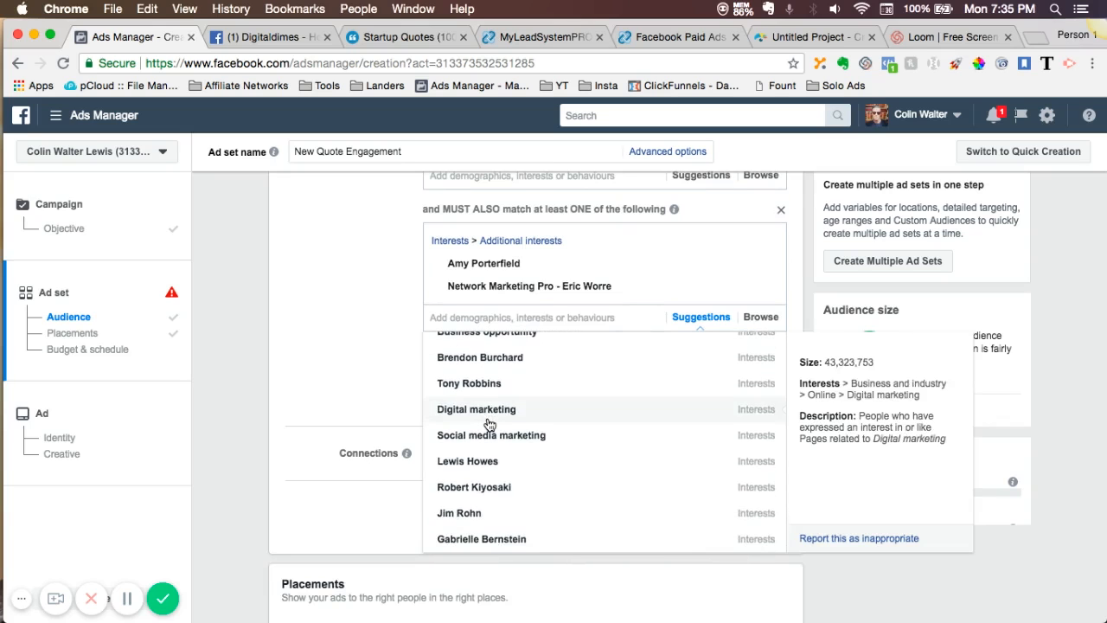
{"action": "scroll", "coordinate": [489, 424], "scroll_direction": "down", "scroll_amount": 2}
{"action": "scroll", "coordinate": [490, 423], "scroll_direction": "up", "scroll_amount": 7}
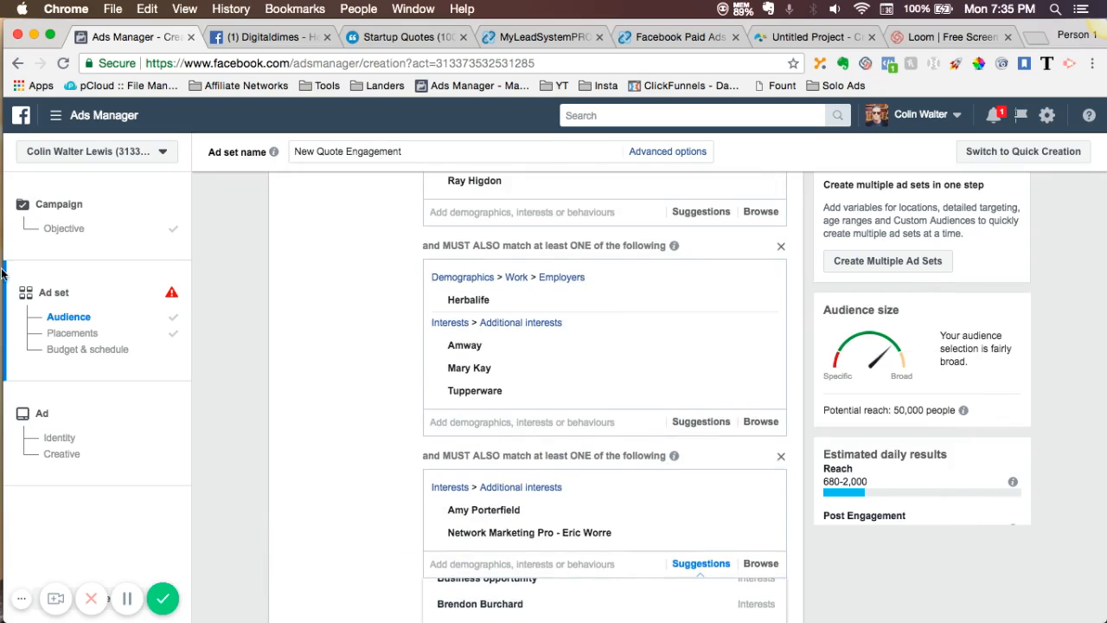
- Switch to the research spreadsheet in Numbers and copy Richard Bliss Brooke from the Person column
{"action": "left_click", "coordinate": [17, 180]}
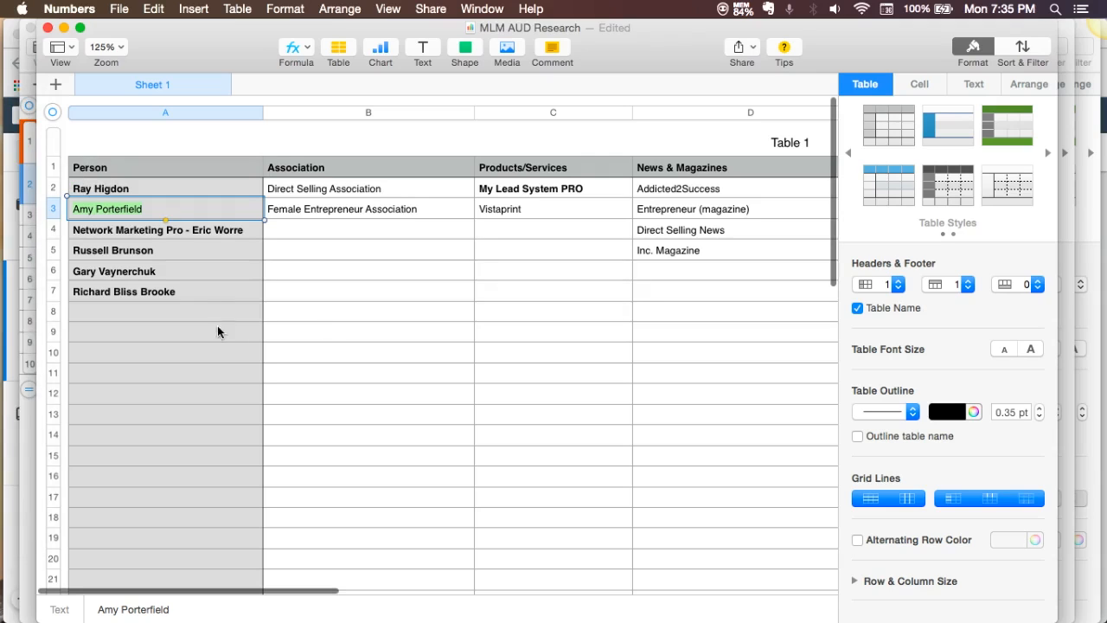
{"action": "left_click", "coordinate": [188, 293]}
{"action": "left_click", "coordinate": [188, 292]}
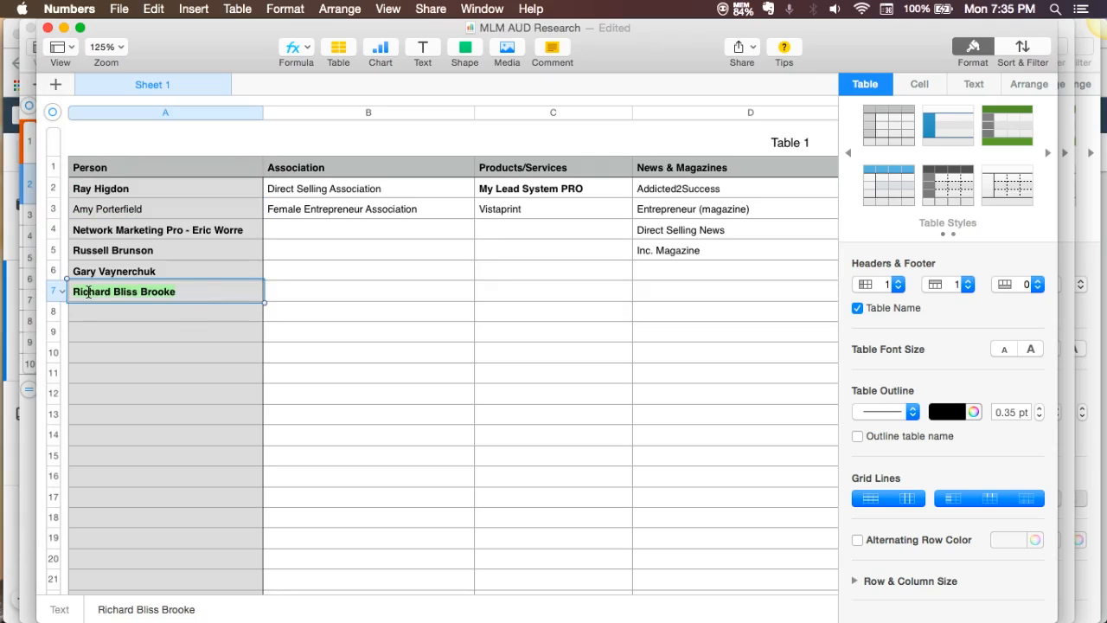
{"action": "key", "text": "super+c"}
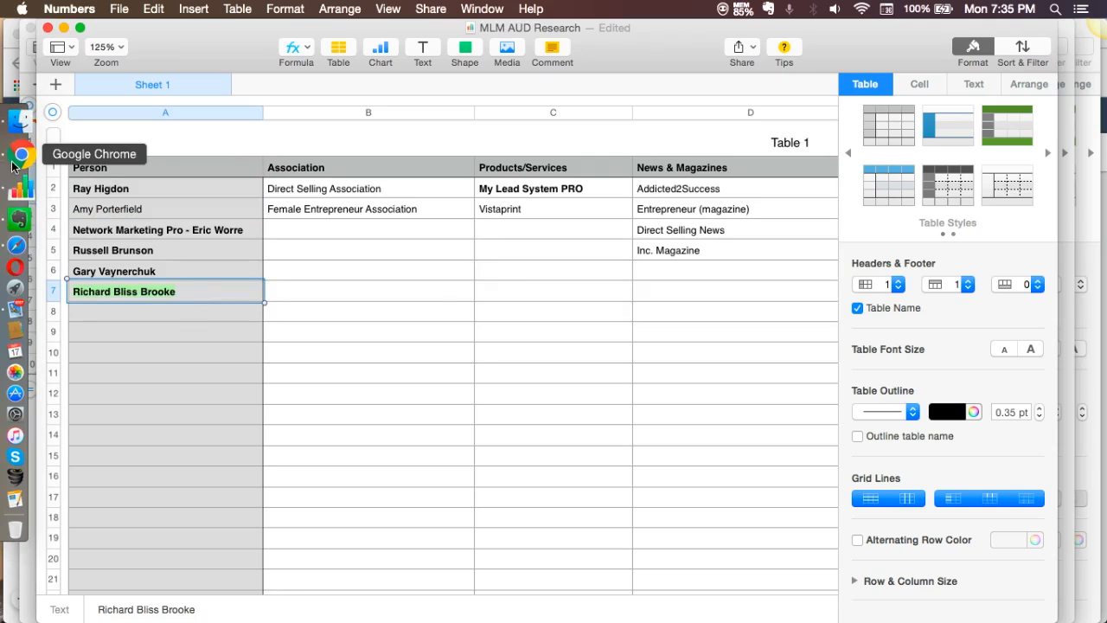
- Return to Ads Manager in Chrome and add the interest Richard Bliss Brooke to the condition containing Amy Porterfield
{"action": "left_click", "coordinate": [21, 155]}
{"action": "left_click", "coordinate": [474, 561]}
{"action": "key", "text": "super+v"}
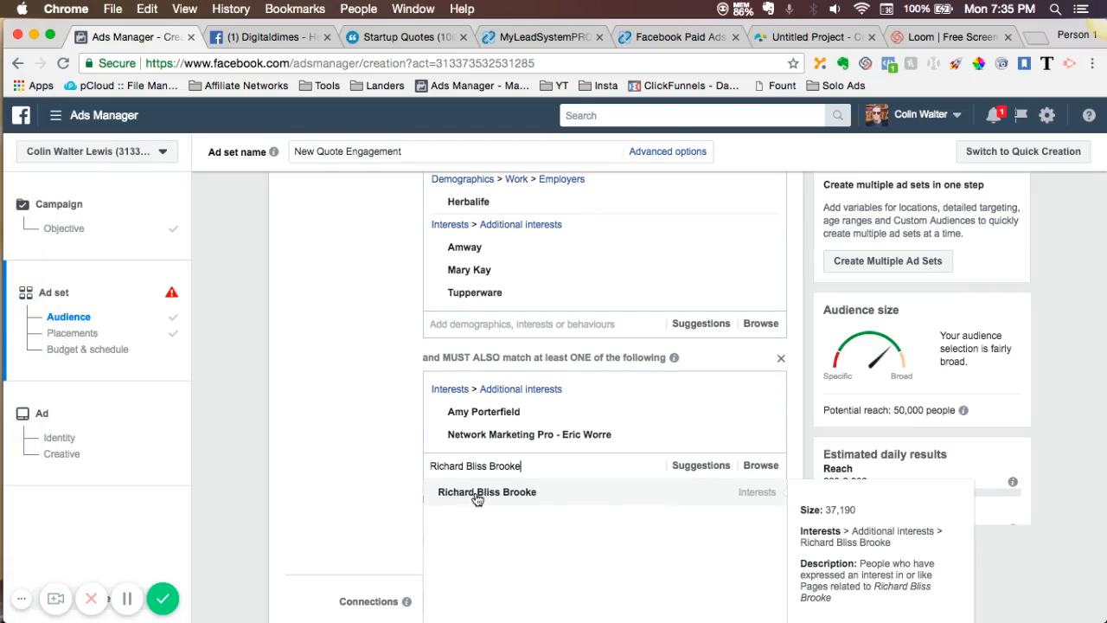
{"action": "left_click", "coordinate": [477, 498]}
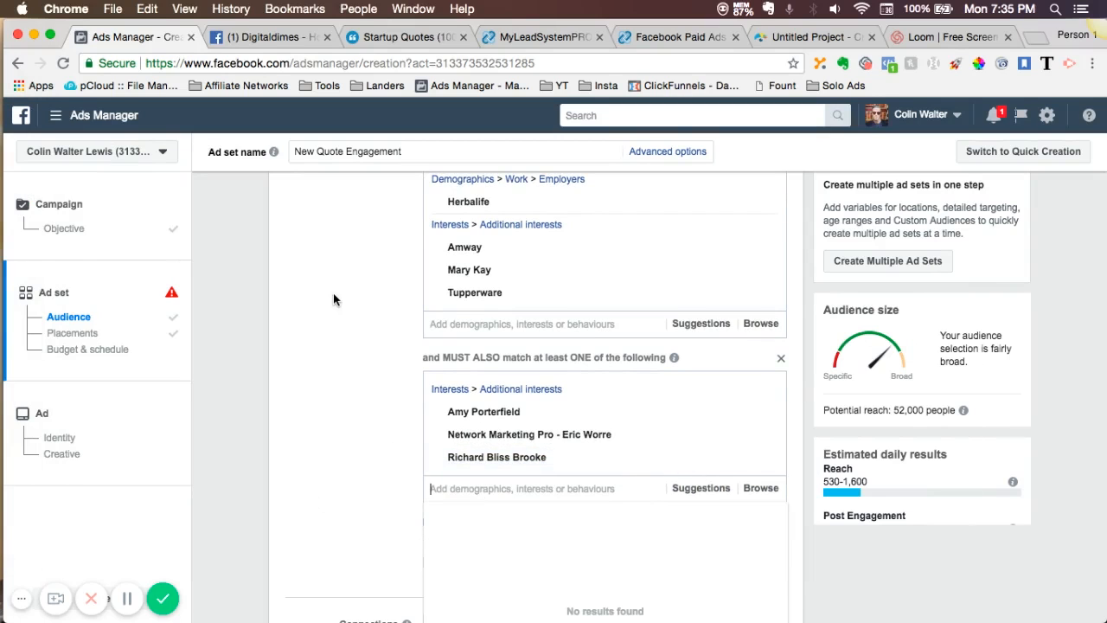
- Add the suggested interest Affiliate marketing to the included group of the detailed targeting
{"action": "scroll", "coordinate": [333, 299], "scroll_direction": "up", "scroll_amount": 3}
{"action": "scroll", "coordinate": [334, 294], "scroll_direction": "up", "scroll_amount": 3}
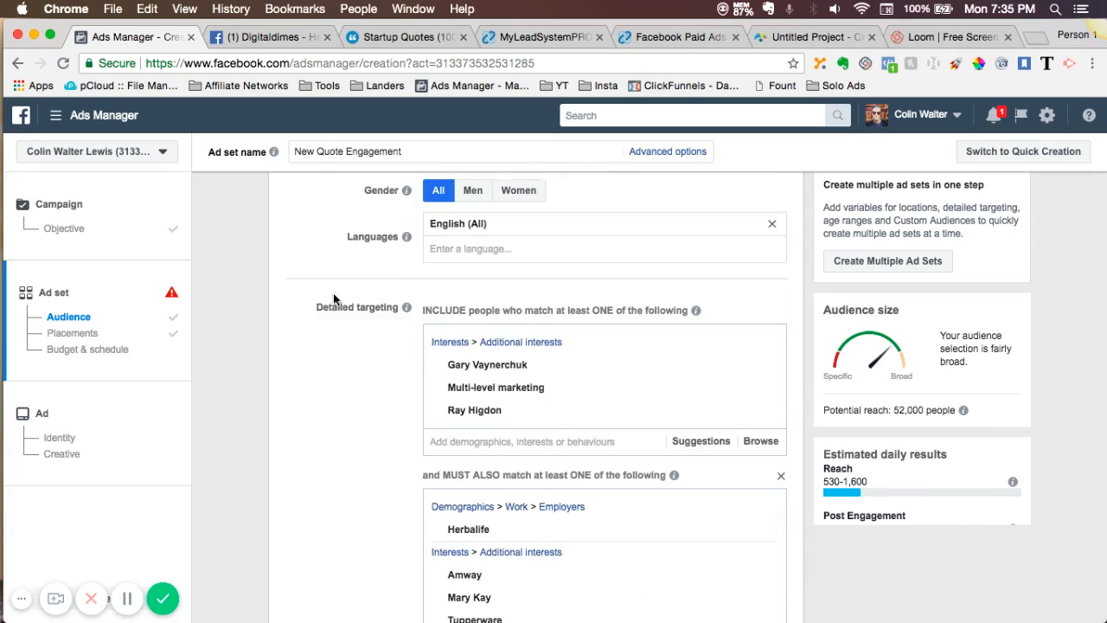
{"action": "left_click", "coordinate": [701, 443]}
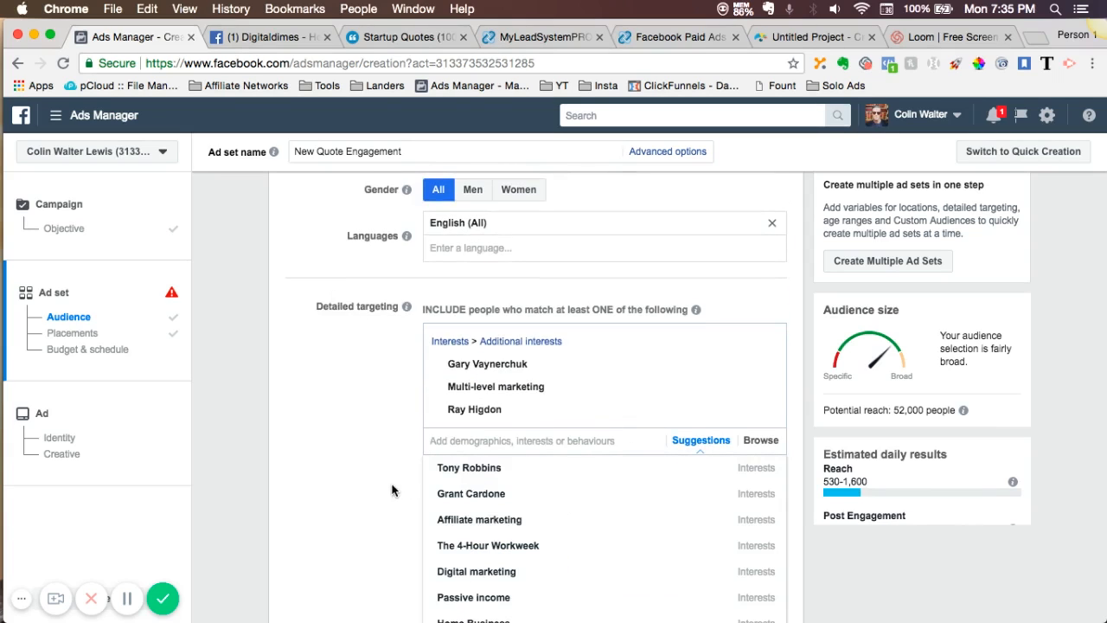
{"action": "scroll", "coordinate": [392, 491], "scroll_direction": "down", "scroll_amount": 2}
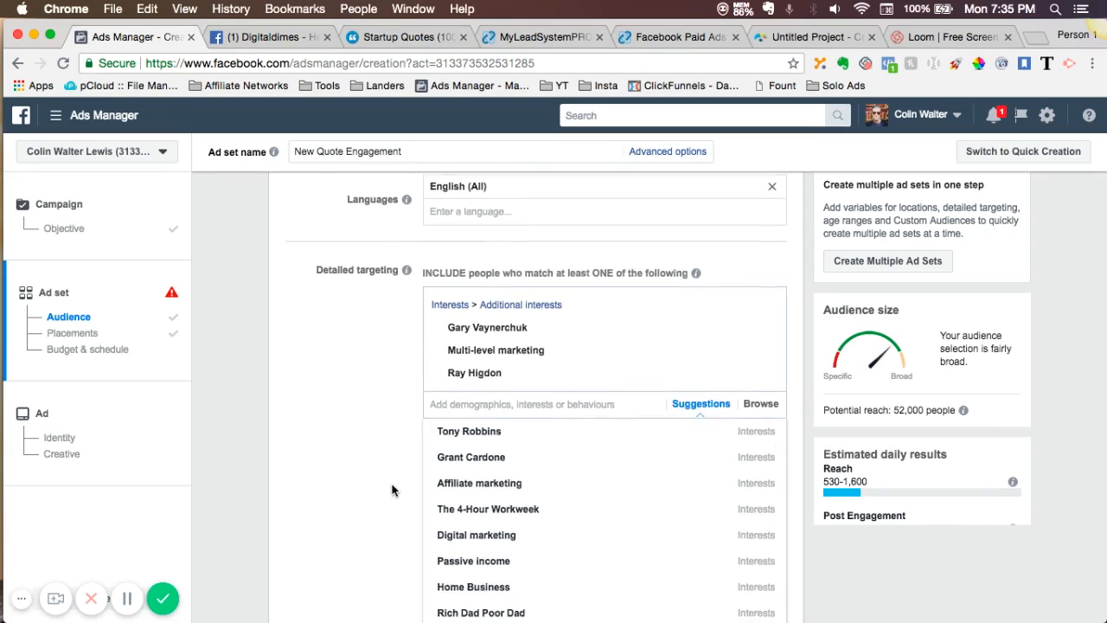
{"action": "scroll", "coordinate": [392, 491], "scroll_direction": "down", "scroll_amount": 1}
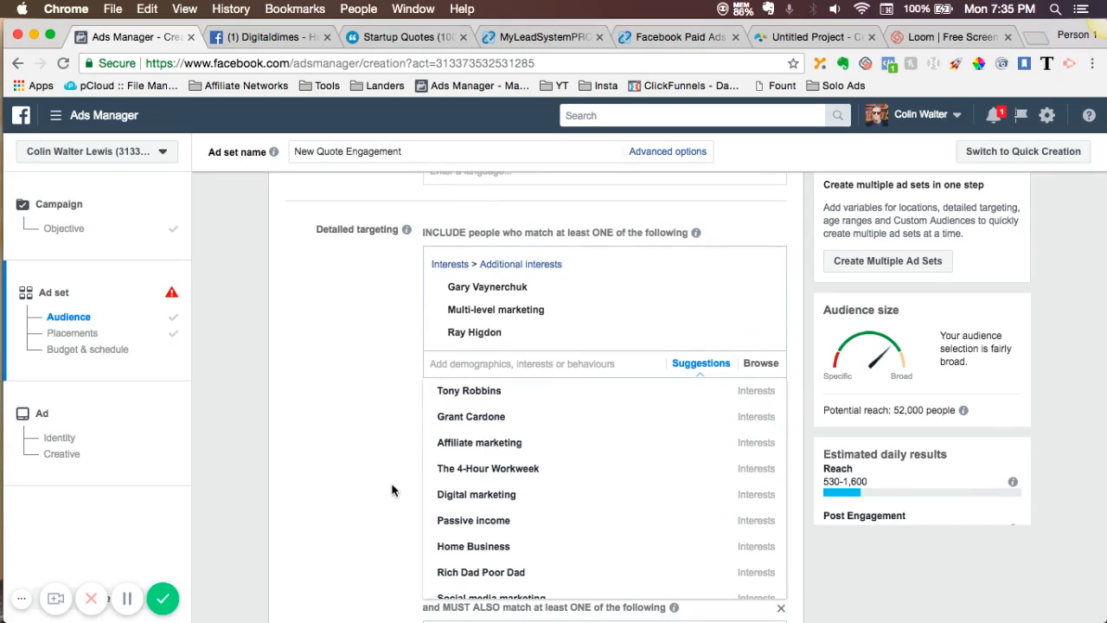
{"action": "left_click", "coordinate": [460, 443]}
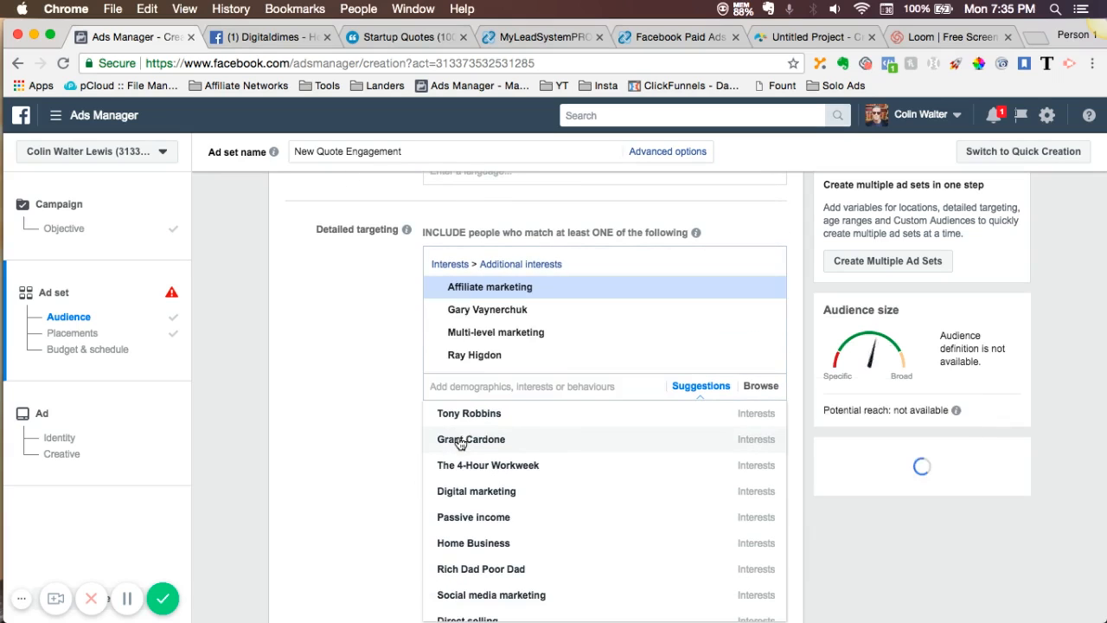
{"action": "left_click", "coordinate": [376, 447]}
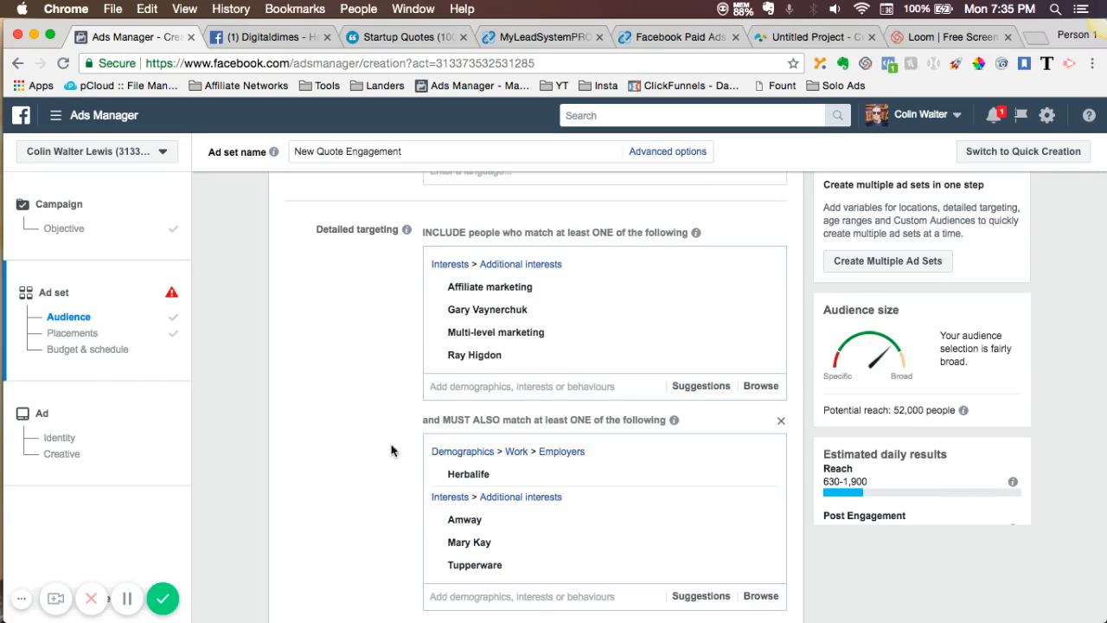
- Add the suggested interest Forever Living Products to the must-also-match condition containing Herbalife and Amway
{"action": "scroll", "coordinate": [563, 467], "scroll_direction": "down", "scroll_amount": 4}
{"action": "left_click", "coordinate": [700, 481]}
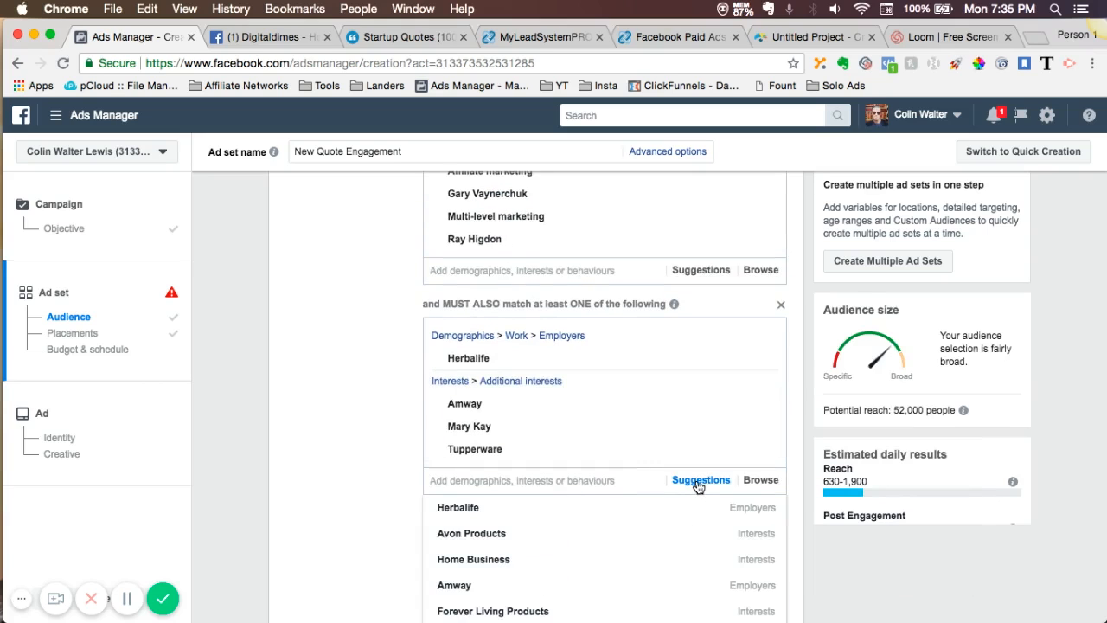
{"action": "mouse_move", "coordinate": [446, 519]}
{"action": "scroll", "coordinate": [446, 532], "scroll_direction": "down", "scroll_amount": 3}
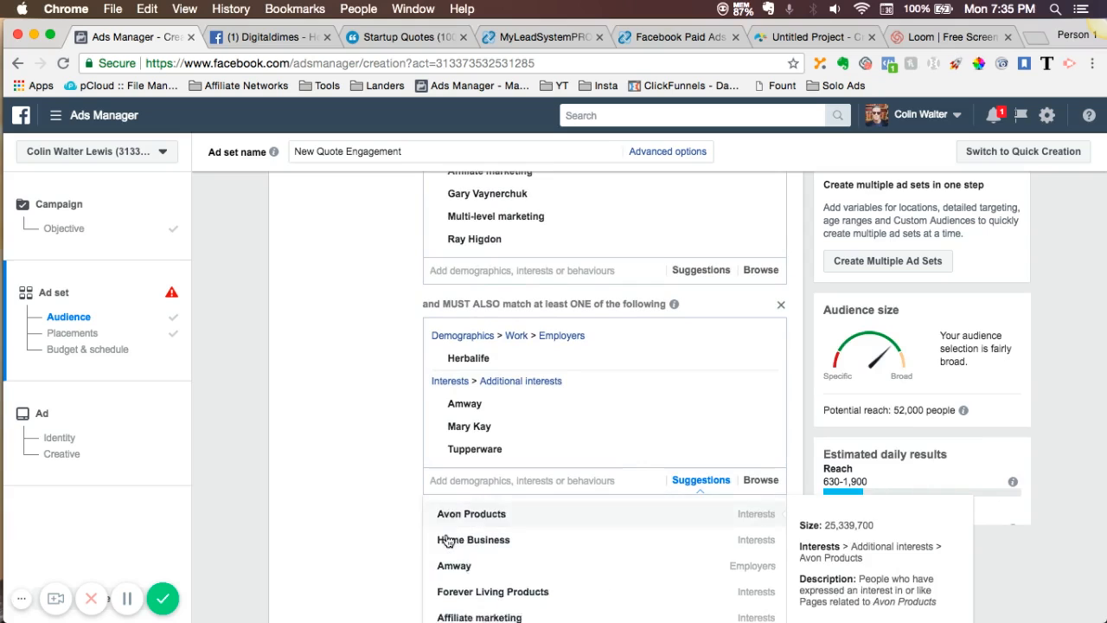
{"action": "left_click", "coordinate": [456, 554]}
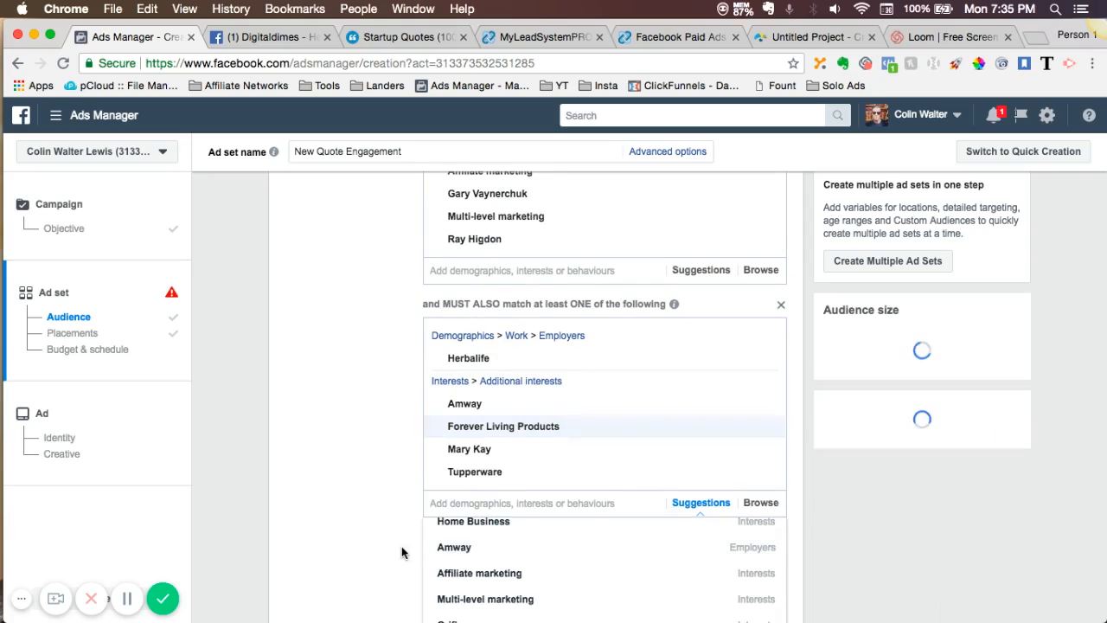
{"action": "scroll", "coordinate": [395, 551], "scroll_direction": "down", "scroll_amount": 2}
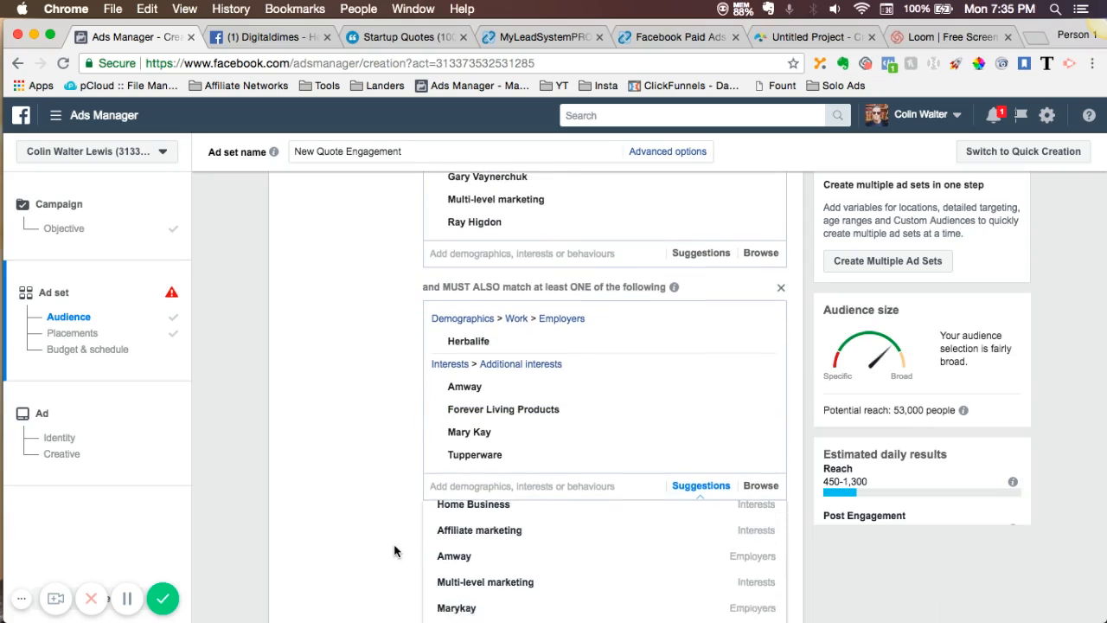
{"action": "left_click", "coordinate": [355, 563]}
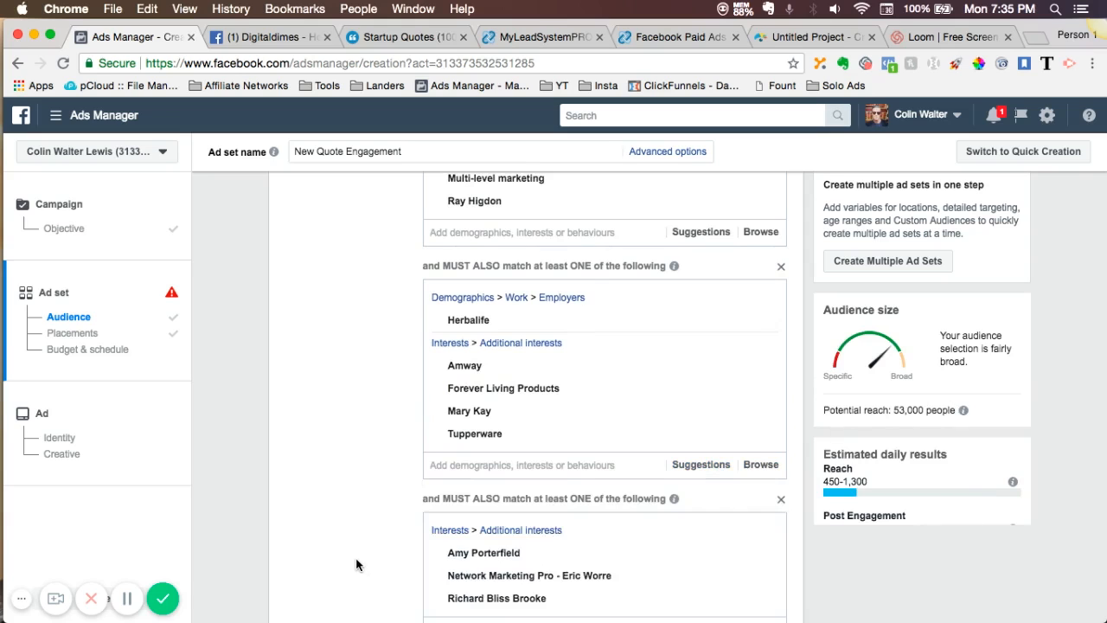
- Remove the interest Richard Bliss Brooke from the last must-also-match condition
{"action": "scroll", "coordinate": [356, 562], "scroll_direction": "down", "scroll_amount": 4}
{"action": "scroll", "coordinate": [355, 565], "scroll_direction": "up", "scroll_amount": 1}
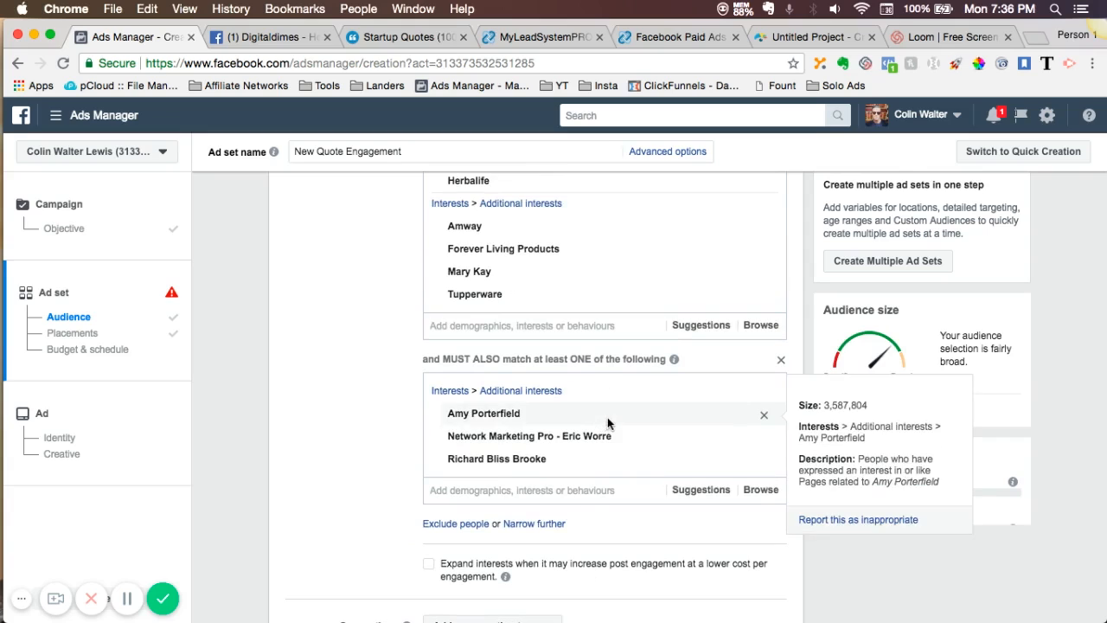
{"action": "mouse_move", "coordinate": [622, 458]}
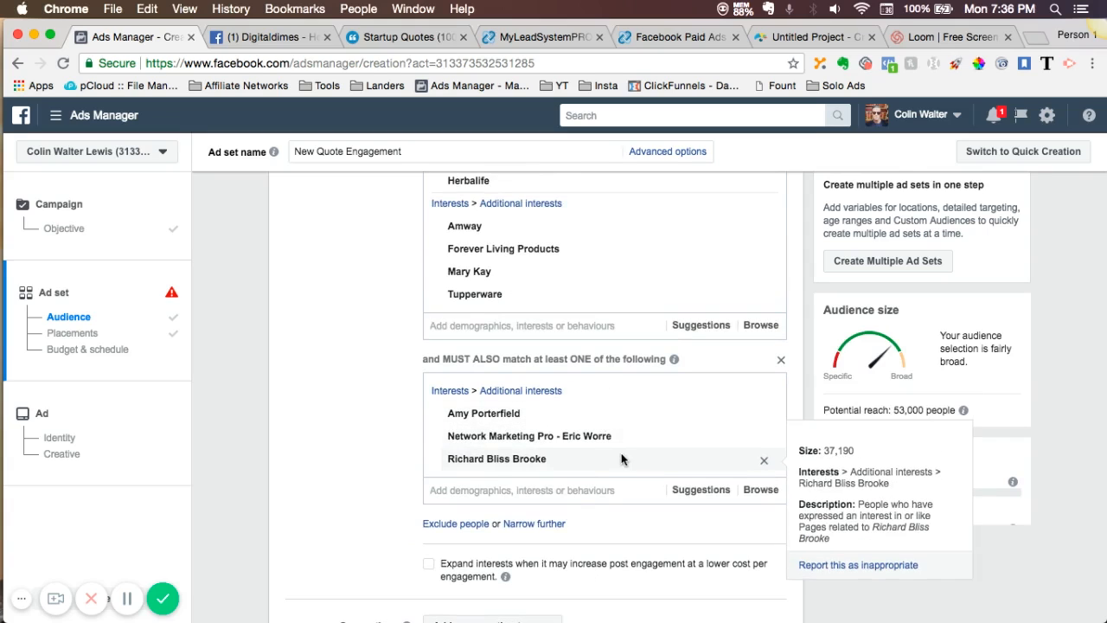
{"action": "left_click", "coordinate": [765, 462]}
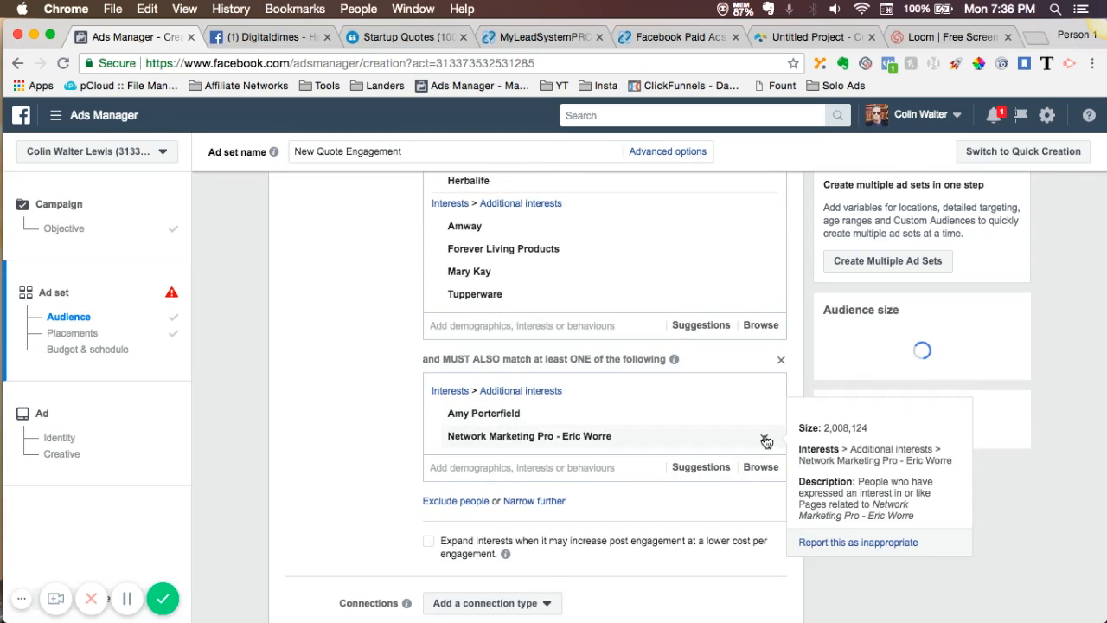
- Remove the interests Network Marketing Pro - Eric Worre and Amy Porterfield from the last must-also-match condition
{"action": "left_click", "coordinate": [765, 438]}
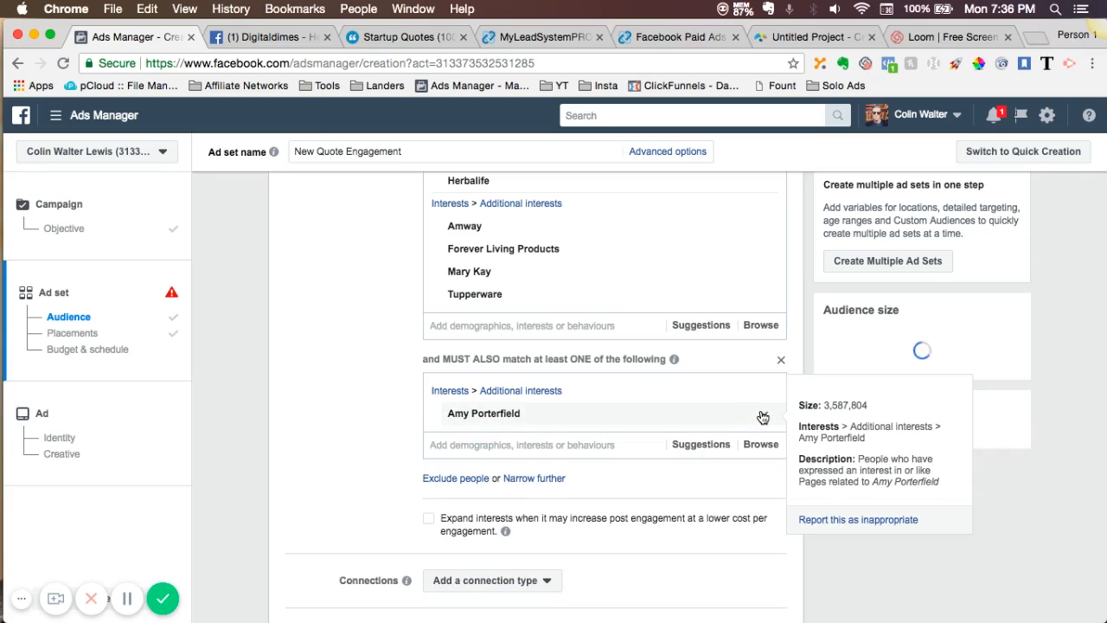
{"action": "left_click", "coordinate": [763, 417]}
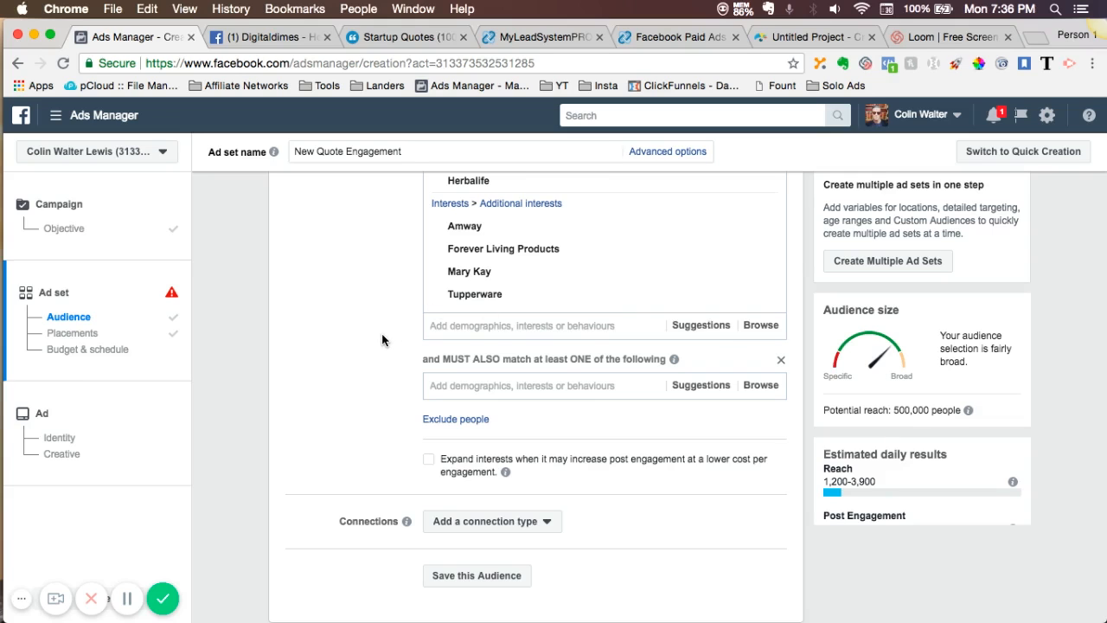
{"action": "scroll", "coordinate": [398, 333], "scroll_direction": "up", "scroll_amount": 4}
{"action": "scroll", "coordinate": [382, 340], "scroll_direction": "up", "scroll_amount": 2}
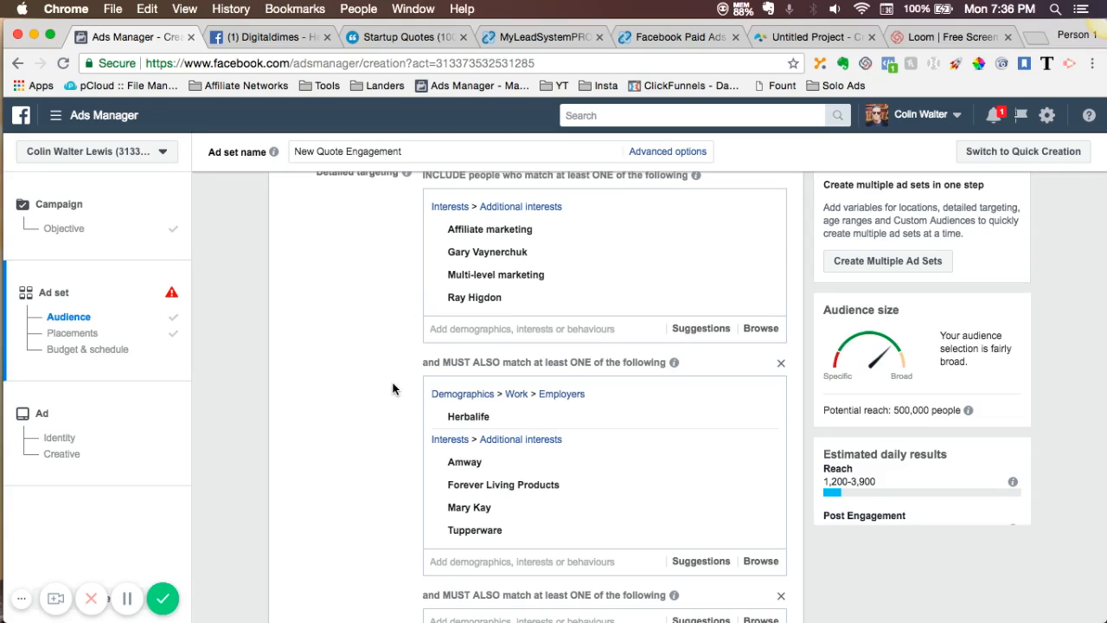
{"action": "scroll", "coordinate": [392, 388], "scroll_direction": "down", "scroll_amount": 3}
{"action": "scroll", "coordinate": [392, 388], "scroll_direction": "down", "scroll_amount": 1}
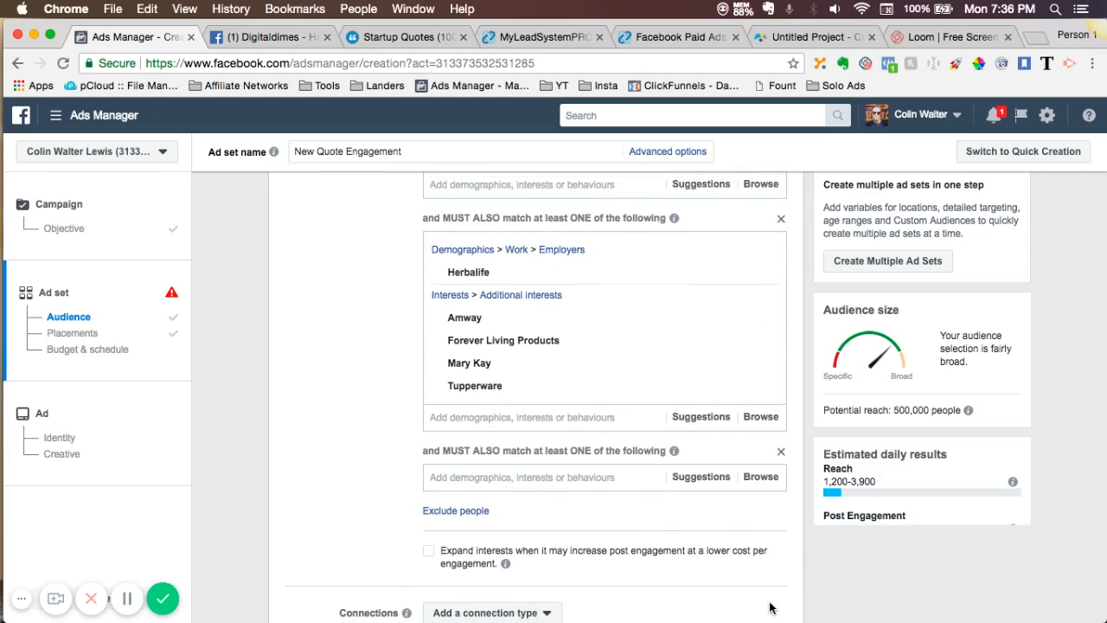
- Review the ad set's placement settings, including the selected platforms and the specific mobile devices options
{"action": "scroll", "coordinate": [770, 609], "scroll_direction": "down", "scroll_amount": 6}
{"action": "scroll", "coordinate": [770, 608], "scroll_direction": "down", "scroll_amount": 12}
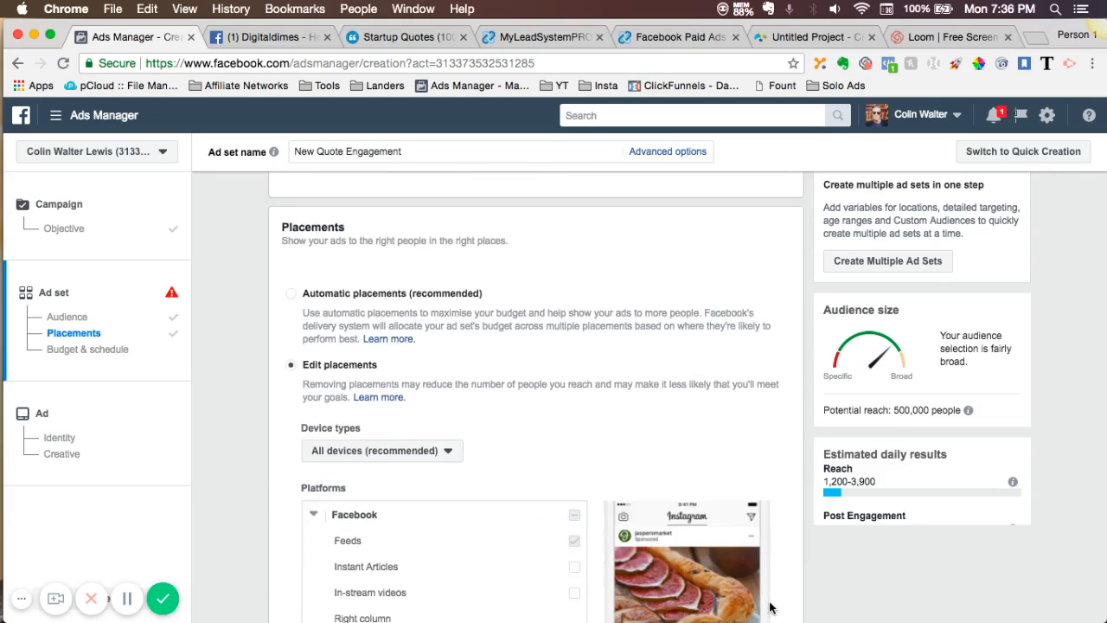
{"action": "scroll", "coordinate": [770, 608], "scroll_direction": "down", "scroll_amount": 1}
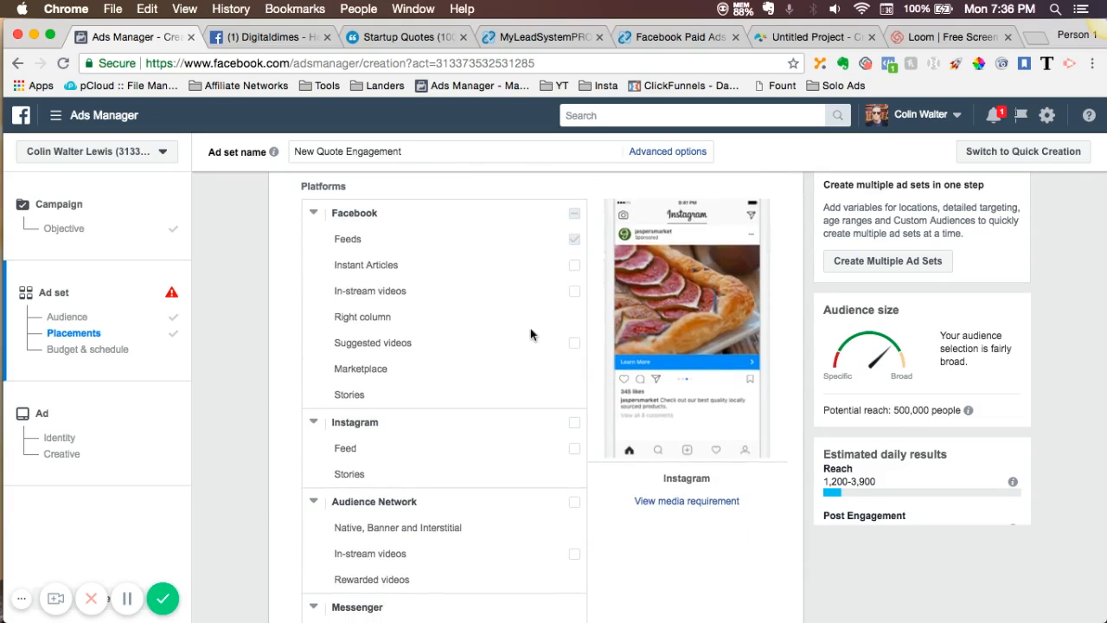
{"action": "scroll", "coordinate": [629, 520], "scroll_direction": "down", "scroll_amount": 11}
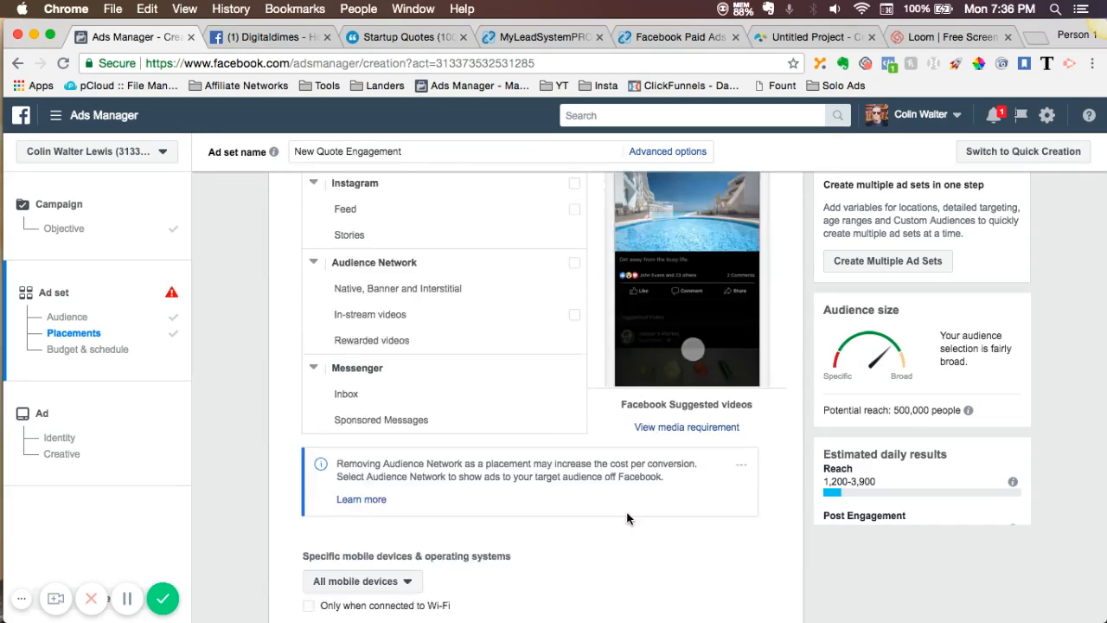
{"action": "scroll", "coordinate": [629, 519], "scroll_direction": "down", "scroll_amount": 1}
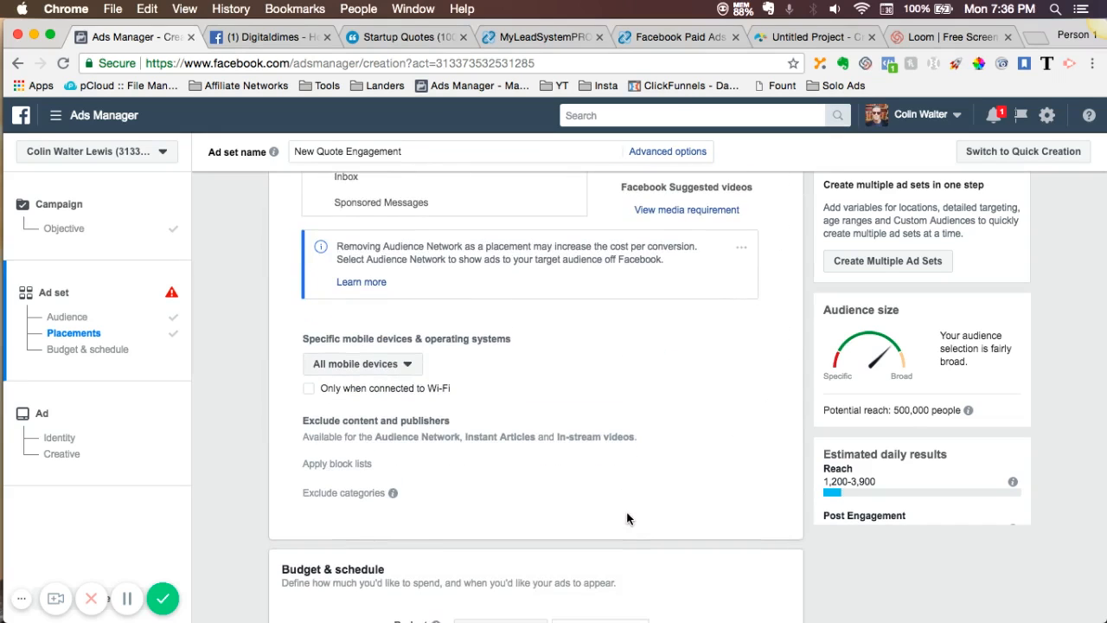
{"action": "left_click", "coordinate": [382, 369]}
{"action": "left_click", "coordinate": [487, 376]}
{"action": "scroll", "coordinate": [487, 376], "scroll_direction": "down", "scroll_amount": 1}
{"action": "scroll", "coordinate": [487, 378], "scroll_direction": "down", "scroll_amount": 3}
{"action": "scroll", "coordinate": [487, 378], "scroll_direction": "up", "scroll_amount": 6}
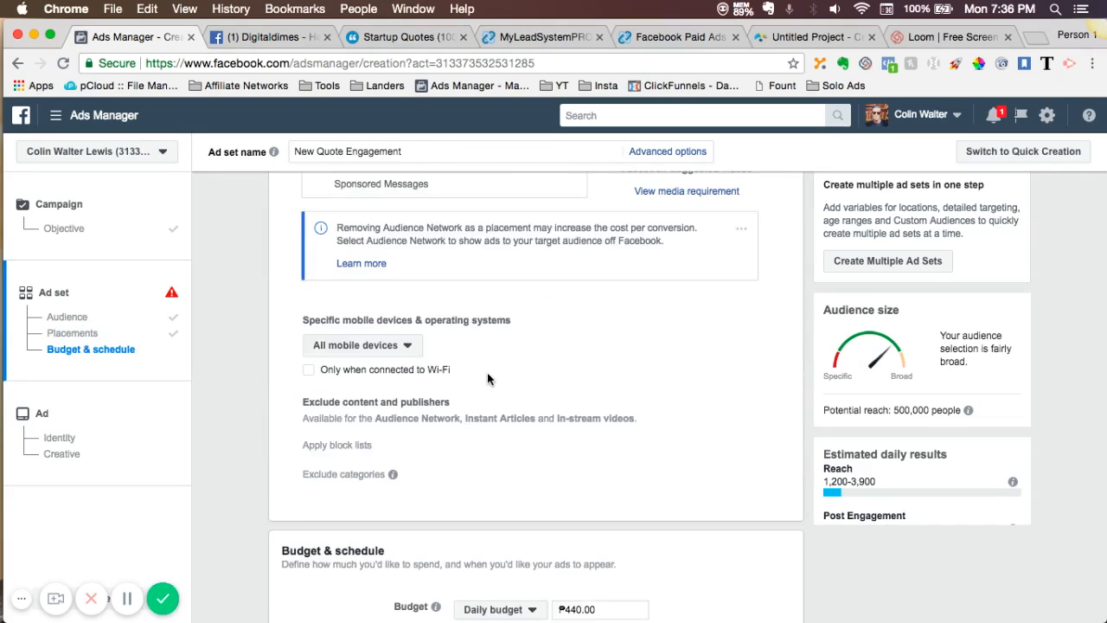
{"action": "scroll", "coordinate": [487, 376], "scroll_direction": "up", "scroll_amount": 10}
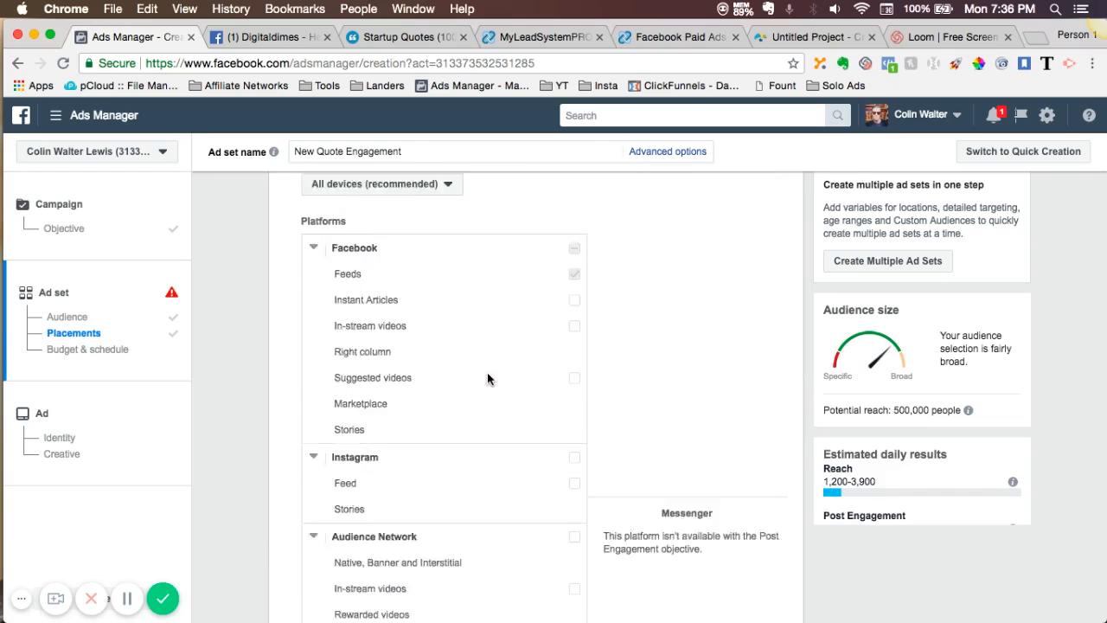
- Check which device types are selected for the ad set's placements
{"action": "scroll", "coordinate": [487, 378], "scroll_direction": "down", "scroll_amount": 5}
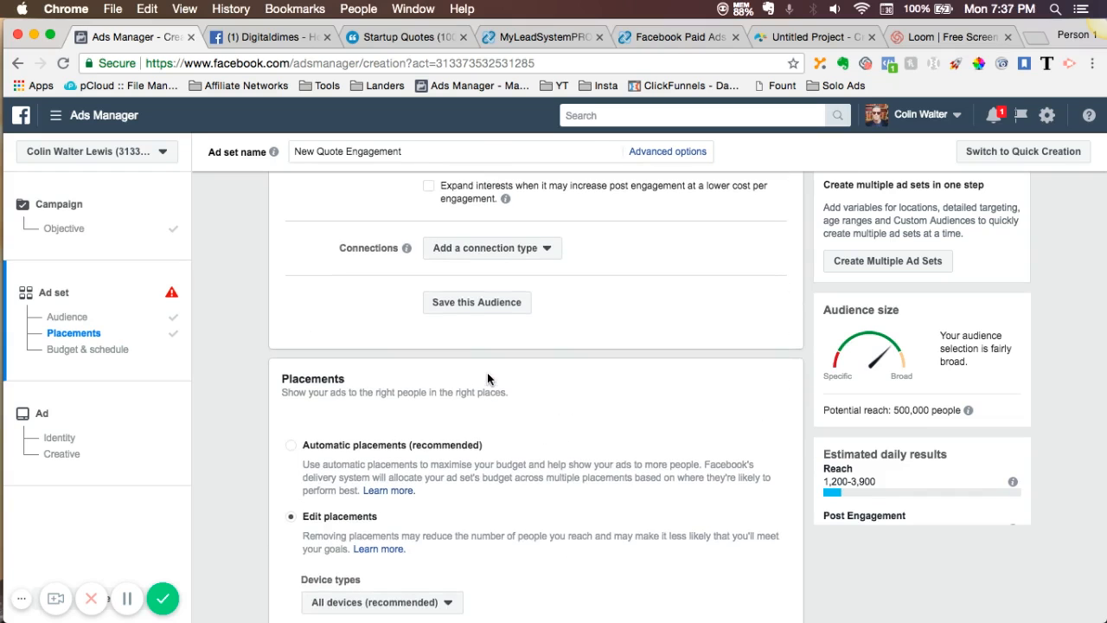
{"action": "left_click", "coordinate": [395, 407]}
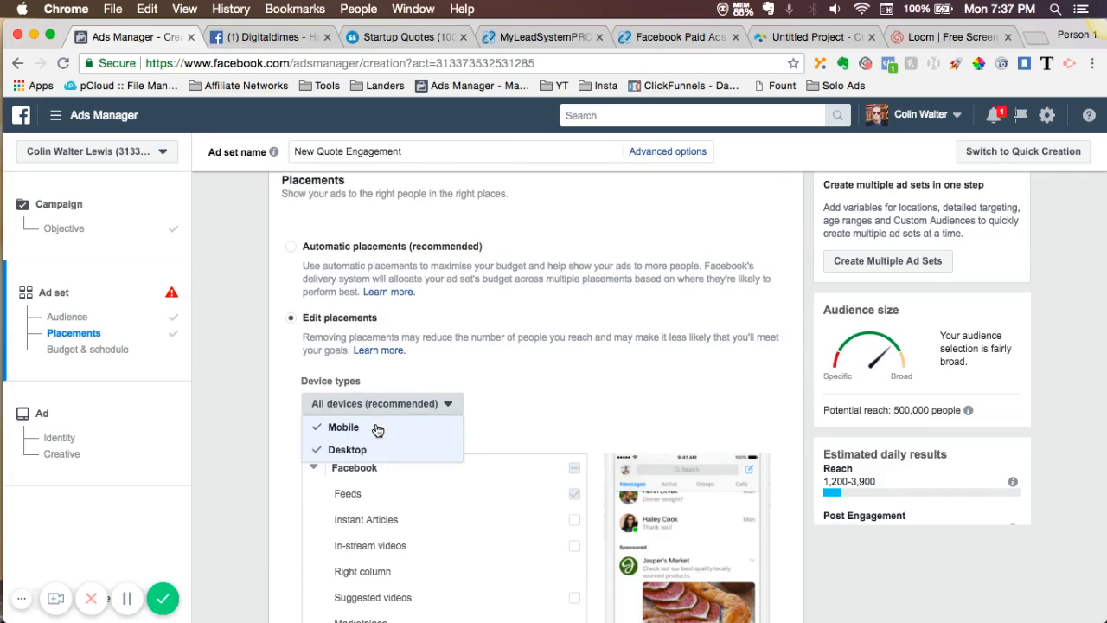
{"action": "left_click", "coordinate": [507, 420]}
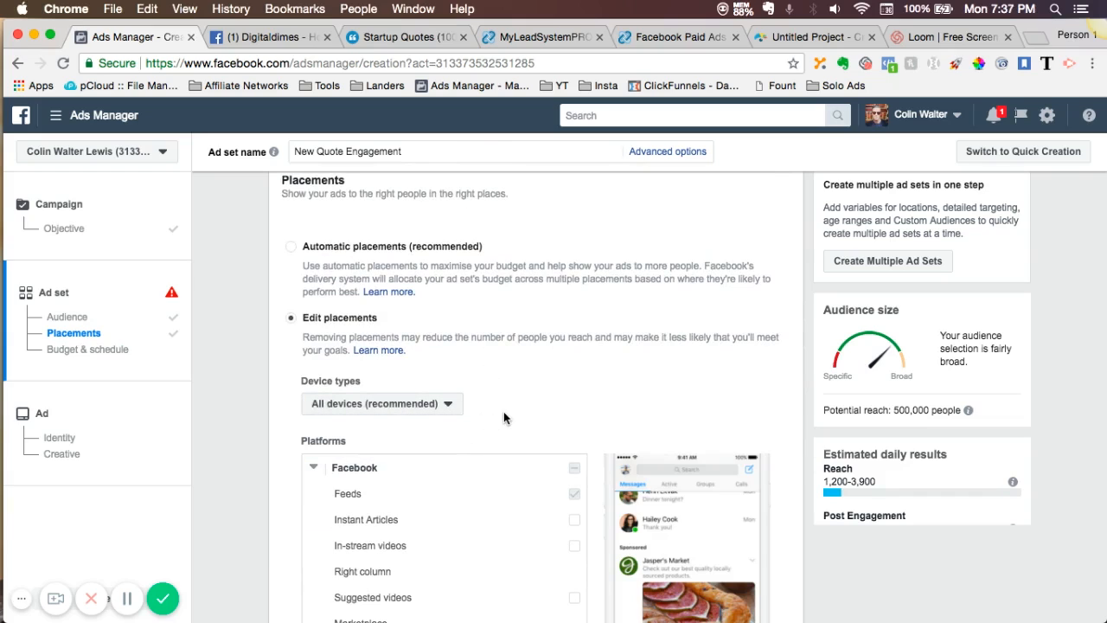
{"action": "left_click", "coordinate": [440, 411]}
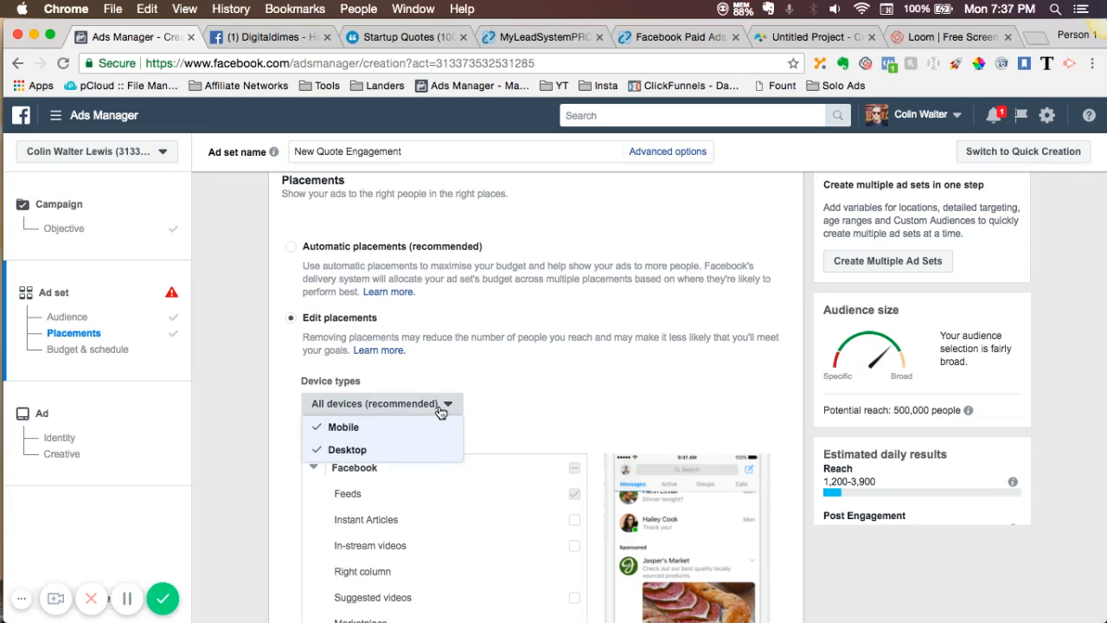
{"action": "left_click", "coordinate": [578, 374]}
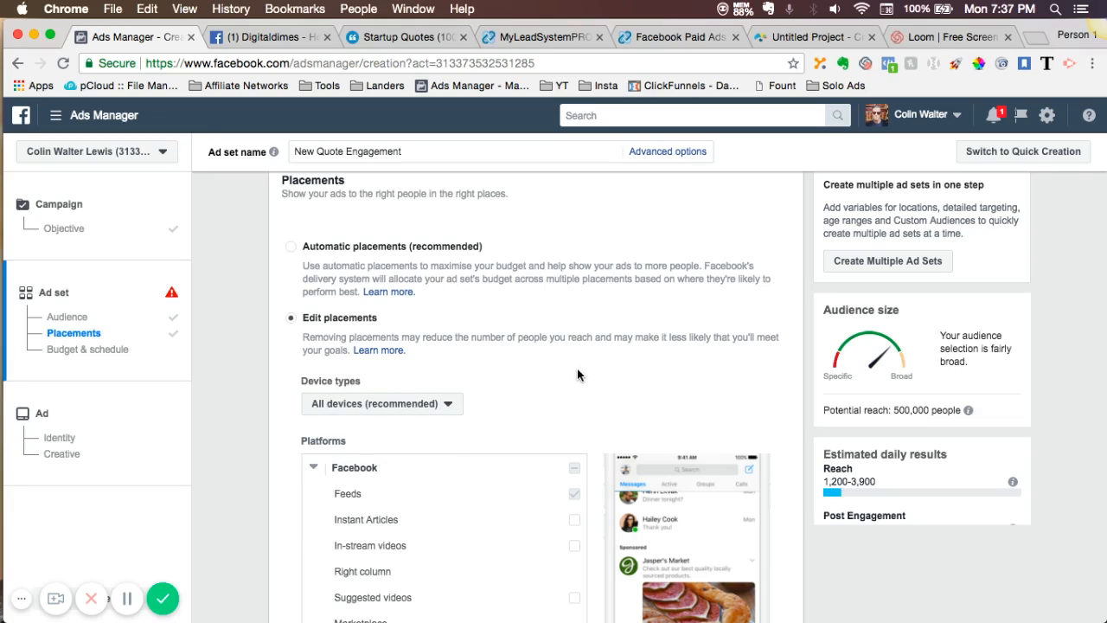
- Set the ad set's daily budget to ₱250
{"action": "scroll", "coordinate": [578, 374], "scroll_direction": "down", "scroll_amount": 5}
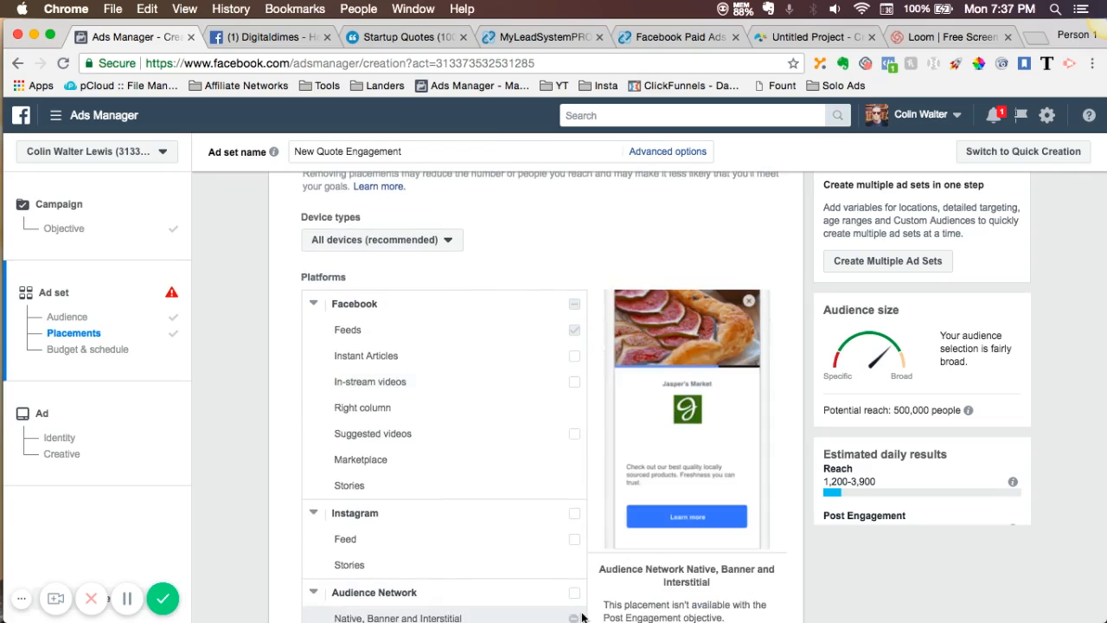
{"action": "scroll", "coordinate": [582, 617], "scroll_direction": "down", "scroll_amount": 10}
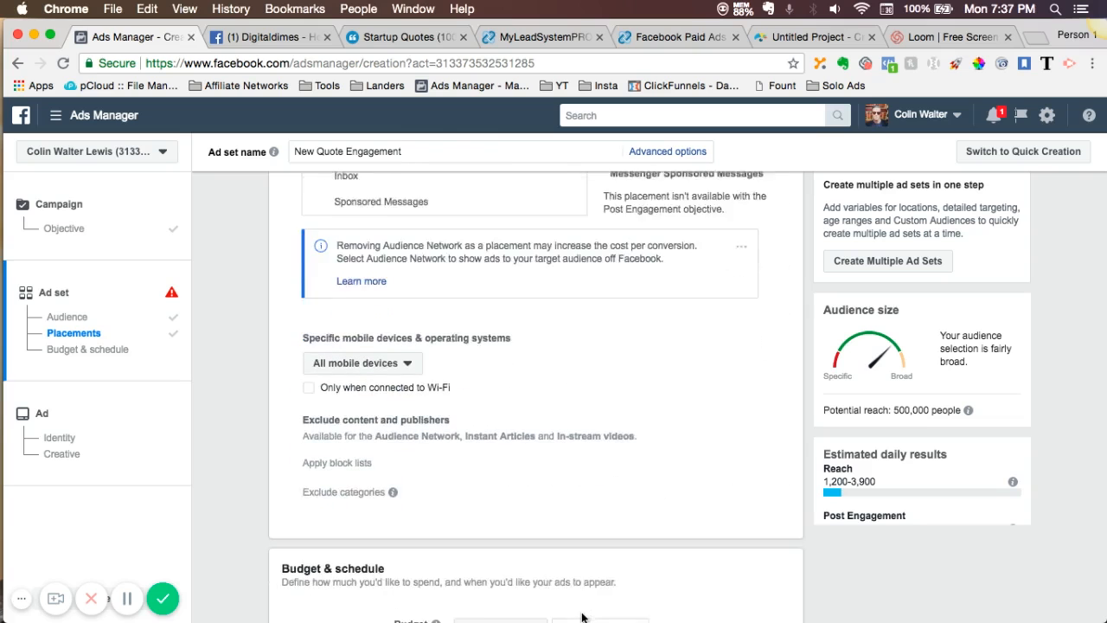
{"action": "scroll", "coordinate": [581, 617], "scroll_direction": "down", "scroll_amount": 3}
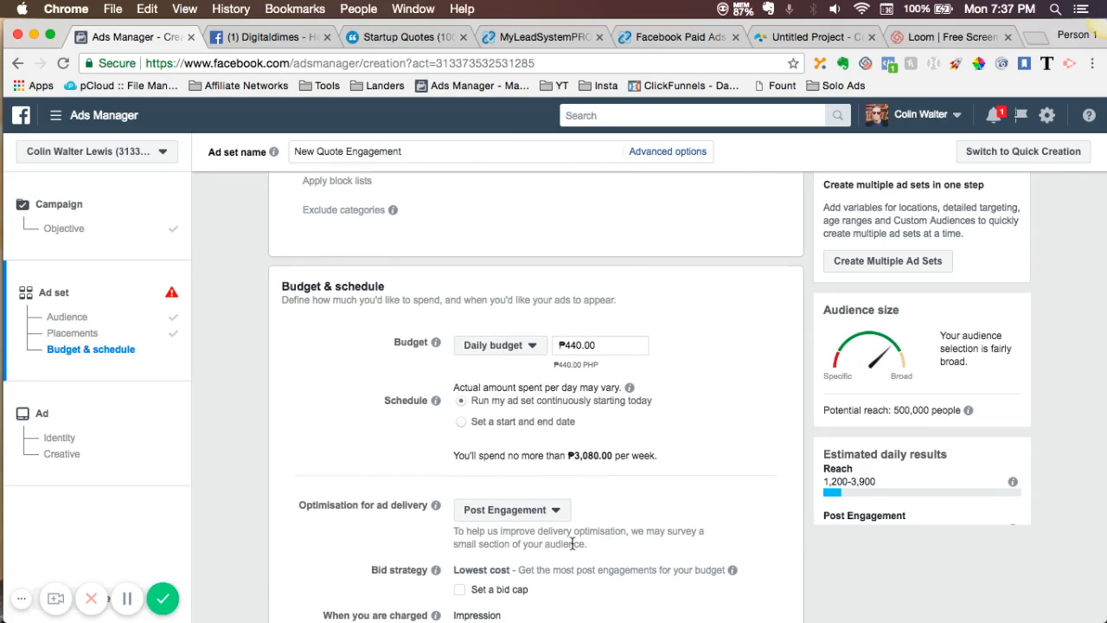
{"action": "left_click", "coordinate": [598, 344]}
{"action": "key", "text": "BackSpace"}
{"action": "key", "text": "BackSpace"}
{"action": "key", "text": "BackSpace"}
{"action": "key", "text": "BackSpace"}
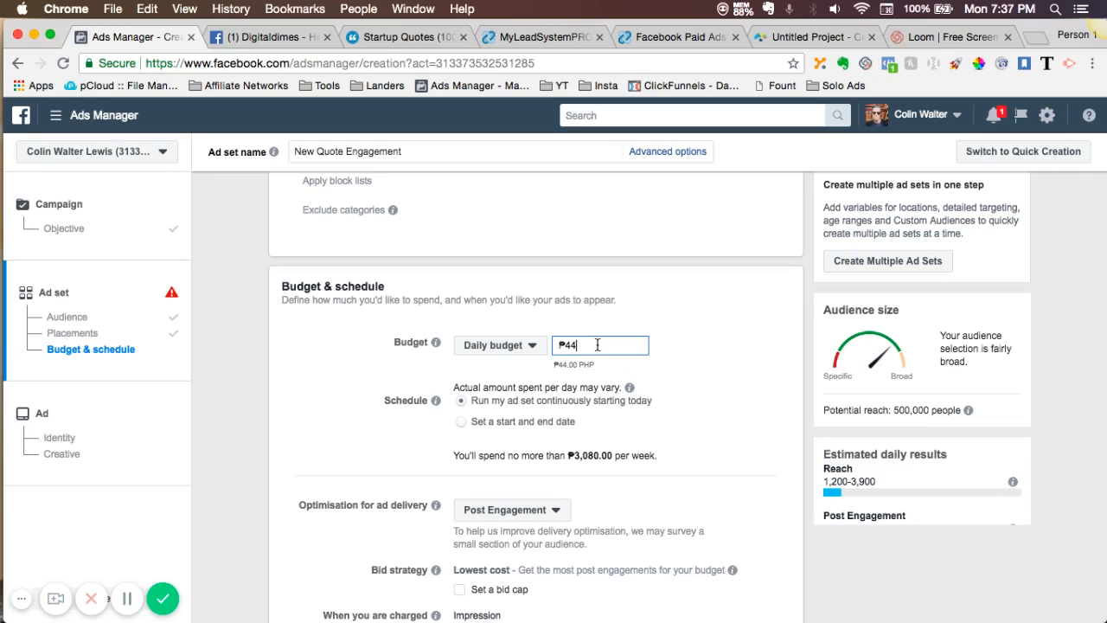
{"action": "key", "text": "BackSpace"}
{"action": "key", "text": "BackSpace"}
{"action": "key", "text": "BackSpace"}
{"action": "type", "text": "250"}
{"action": "left_click", "coordinate": [600, 391]}
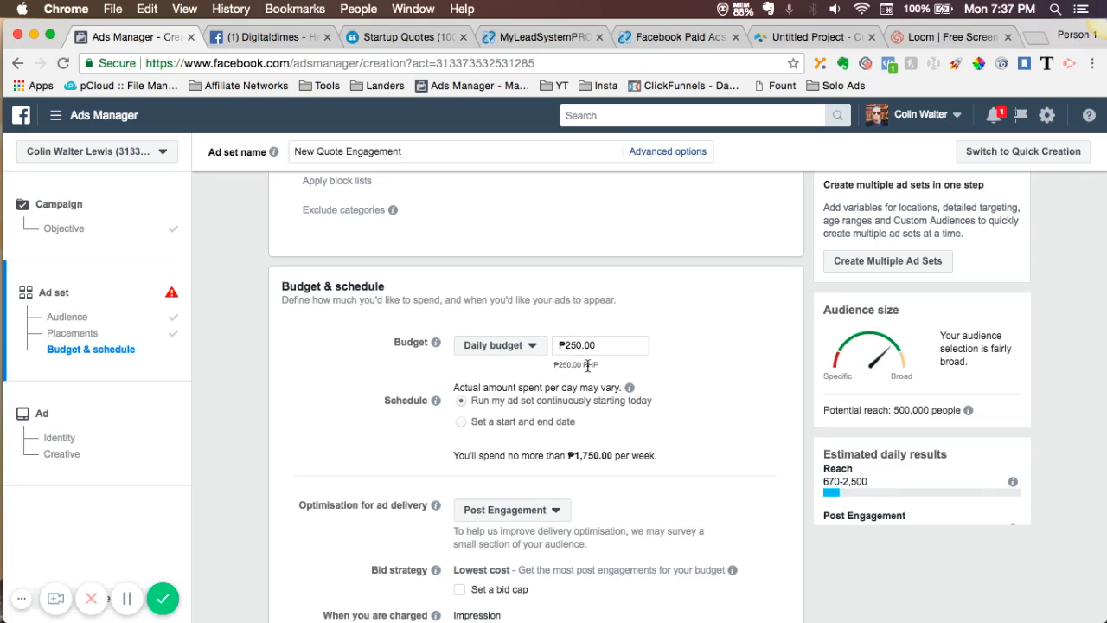
- Review the schedule and delivery options, and proceed to the ad setup
{"action": "scroll", "coordinate": [588, 368], "scroll_direction": "down", "scroll_amount": 2}
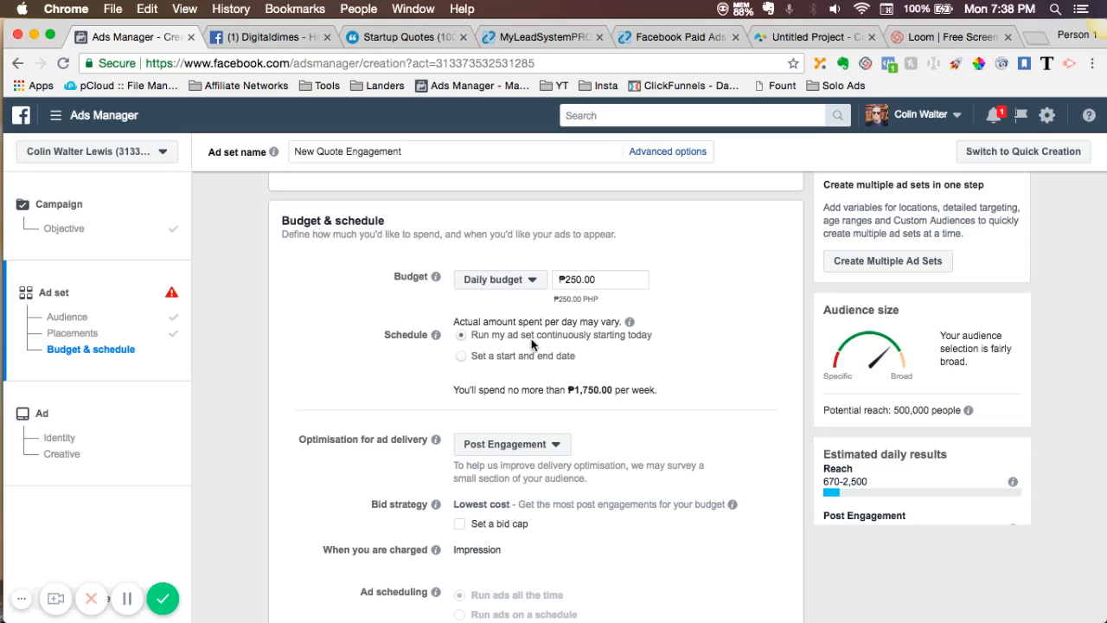
{"action": "scroll", "coordinate": [526, 385], "scroll_direction": "down", "scroll_amount": 1}
{"action": "scroll", "coordinate": [526, 385], "scroll_direction": "down", "scroll_amount": 3}
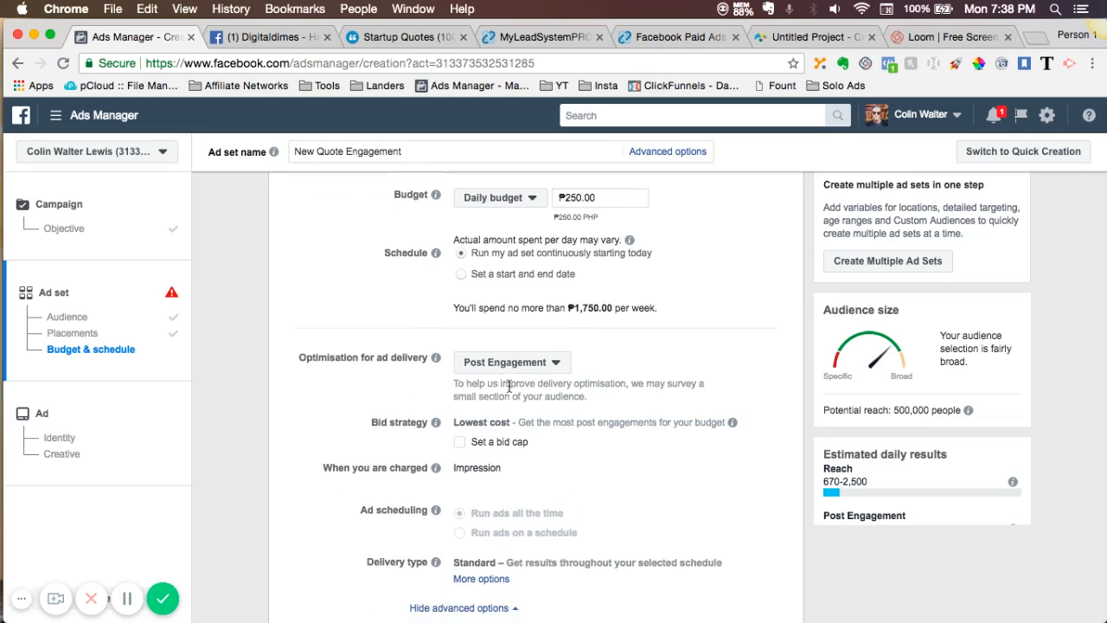
{"action": "scroll", "coordinate": [563, 472], "scroll_direction": "down", "scroll_amount": 3}
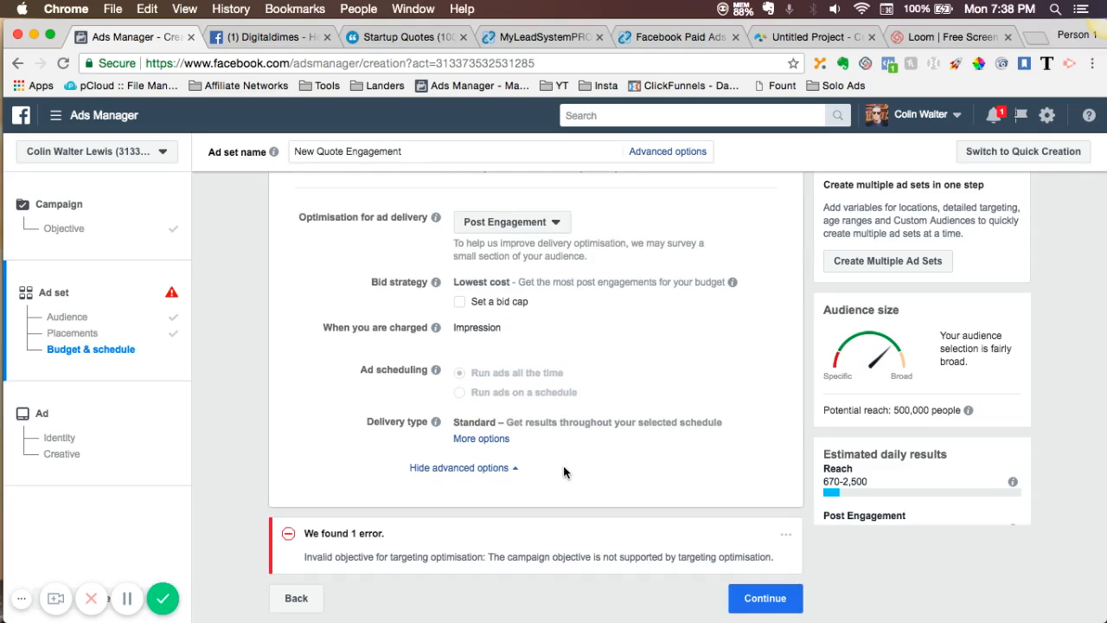
{"action": "left_click", "coordinate": [756, 599]}
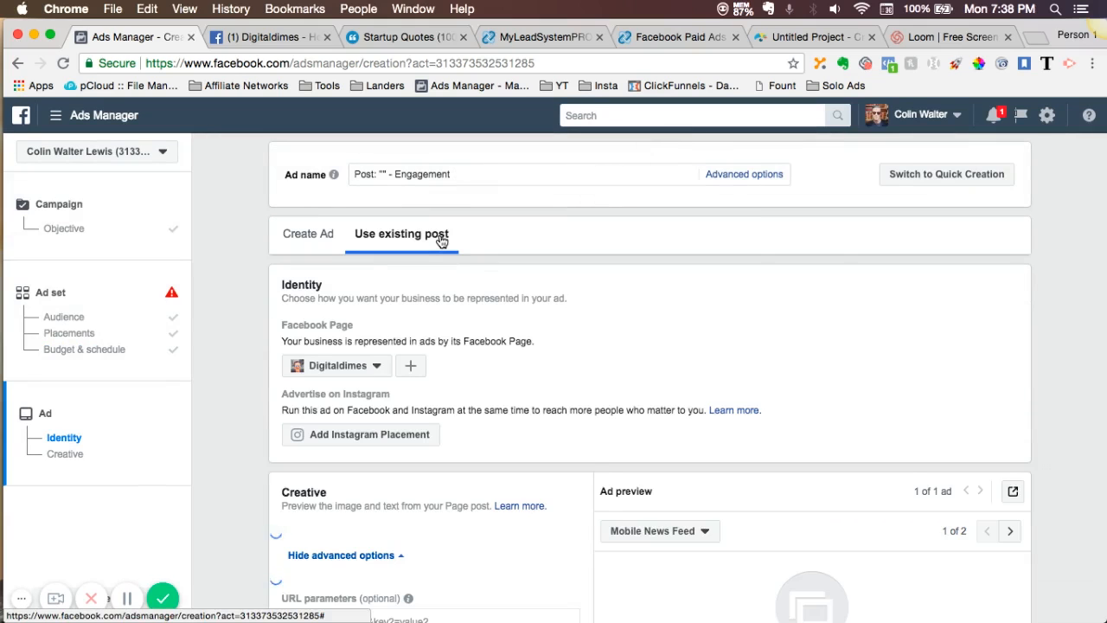
- Use the existing page post "Who Are You Going To Be Today?" as the ad creative and preview it in Desktop News Feed
{"action": "scroll", "coordinate": [441, 240], "scroll_direction": "down", "scroll_amount": 3}
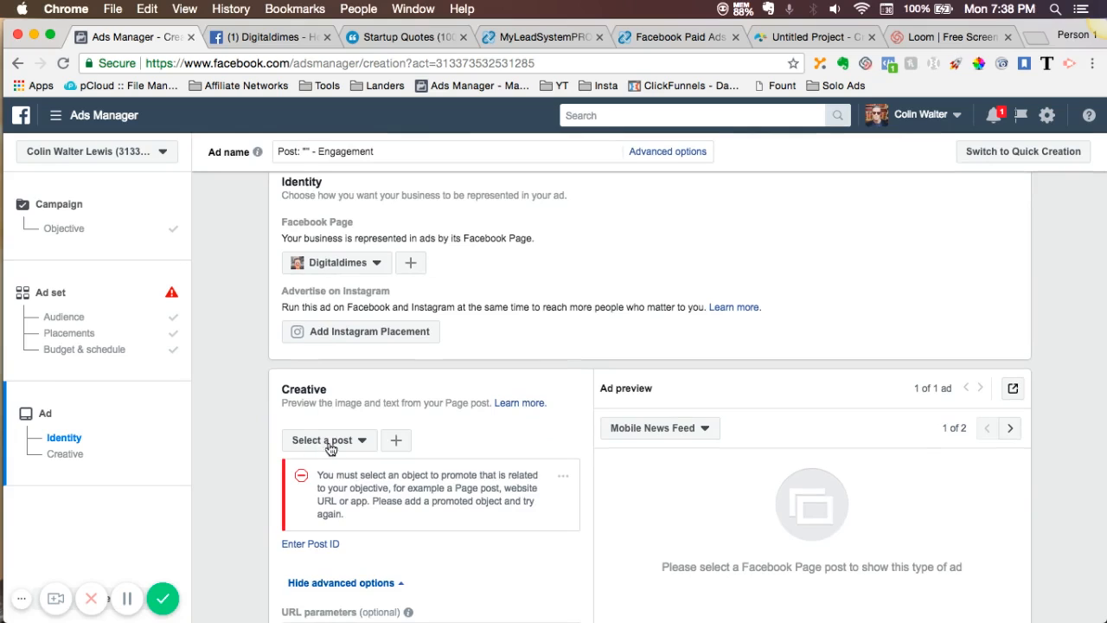
{"action": "left_click", "coordinate": [351, 443]}
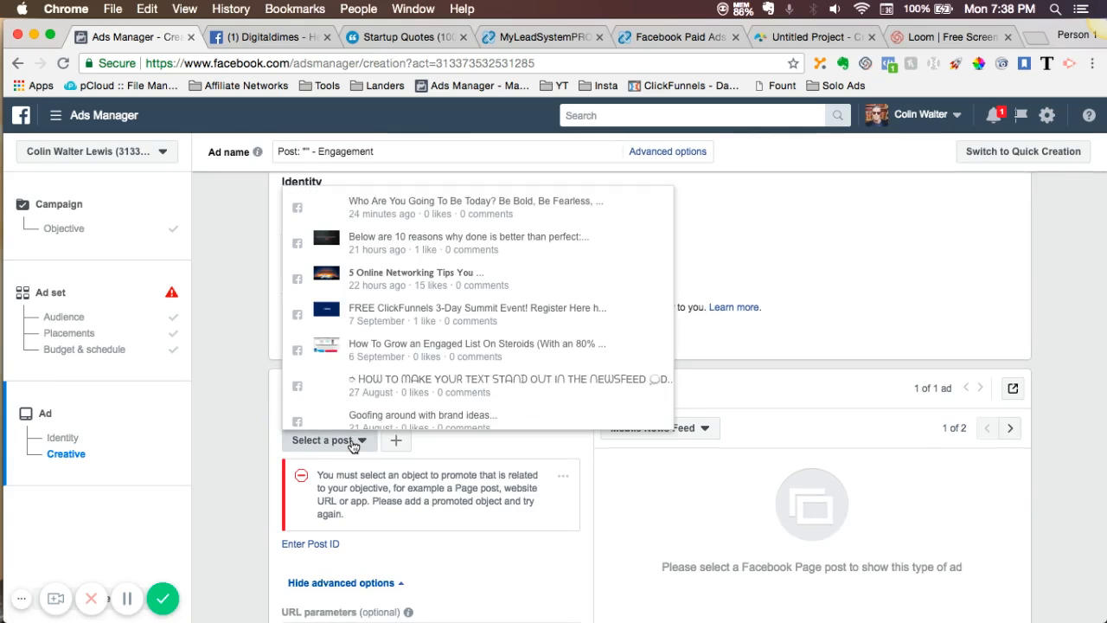
{"action": "left_click", "coordinate": [385, 206]}
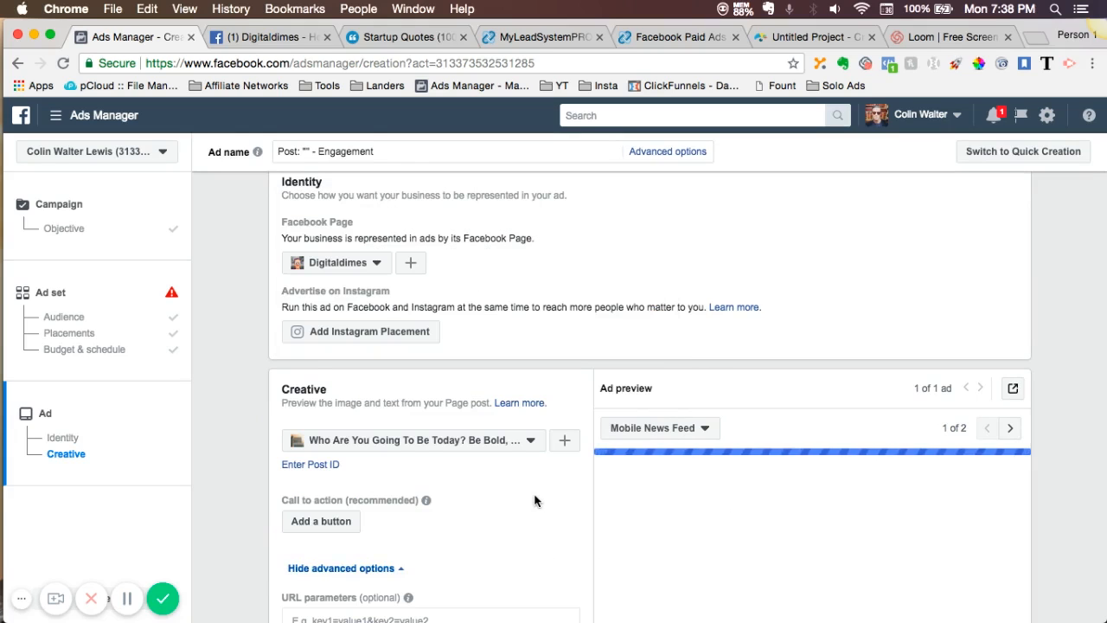
{"action": "scroll", "coordinate": [534, 501], "scroll_direction": "down", "scroll_amount": 1}
{"action": "scroll", "coordinate": [535, 501], "scroll_direction": "down", "scroll_amount": 5}
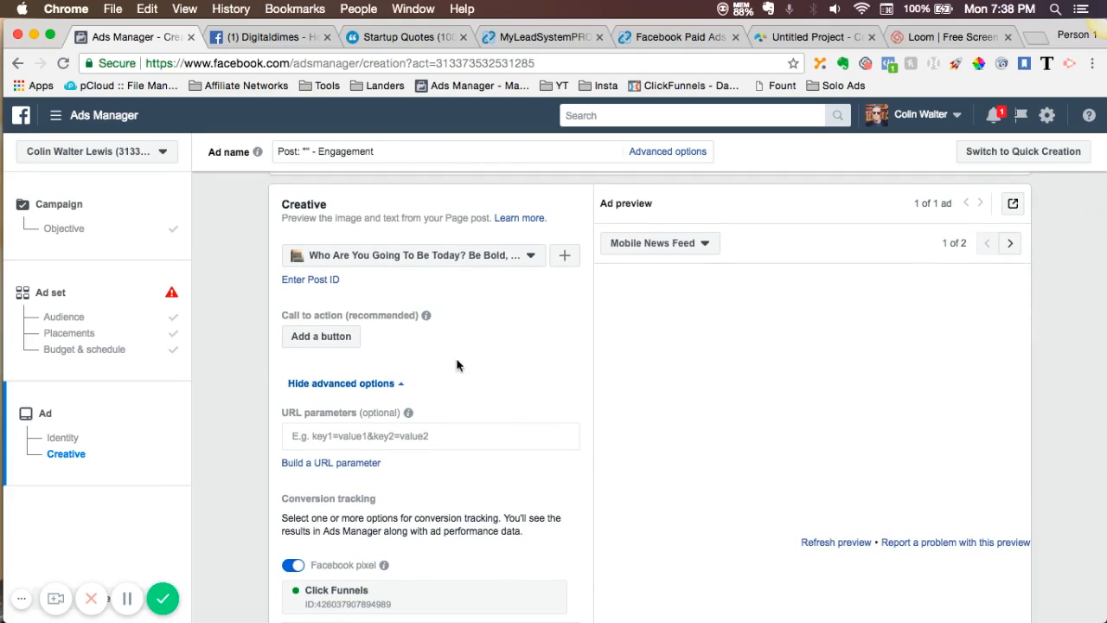
{"action": "left_click", "coordinate": [1010, 243]}
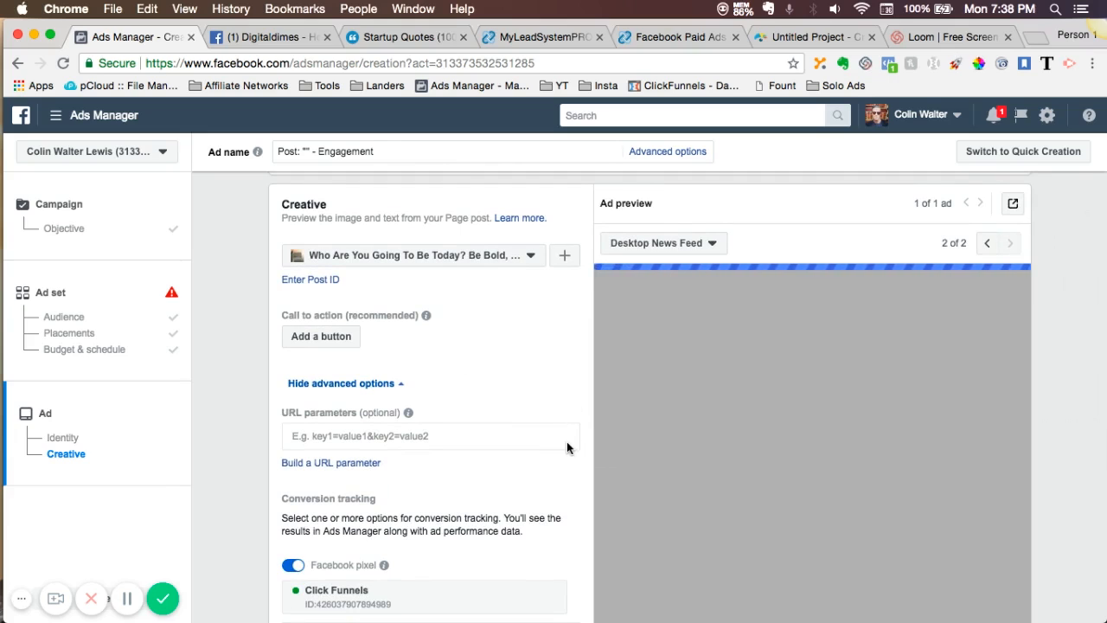
- Turn off Facebook pixel conversion tracking for the ad
{"action": "scroll", "coordinate": [567, 448], "scroll_direction": "down", "scroll_amount": 1}
{"action": "scroll", "coordinate": [567, 447], "scroll_direction": "down", "scroll_amount": 2}
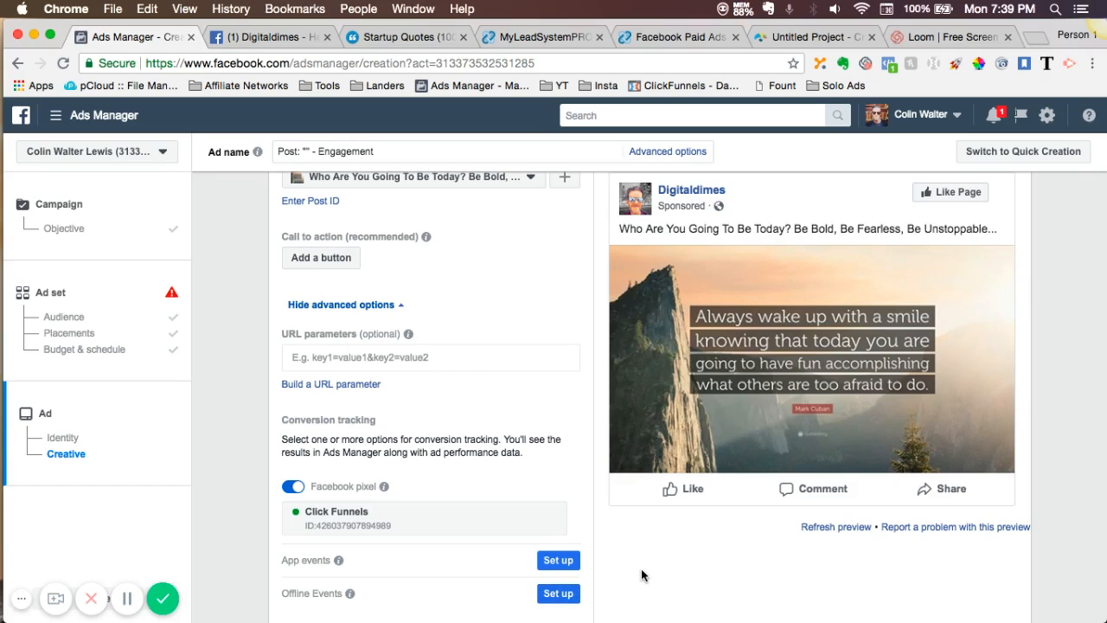
{"action": "scroll", "coordinate": [463, 489], "scroll_direction": "up", "scroll_amount": 2}
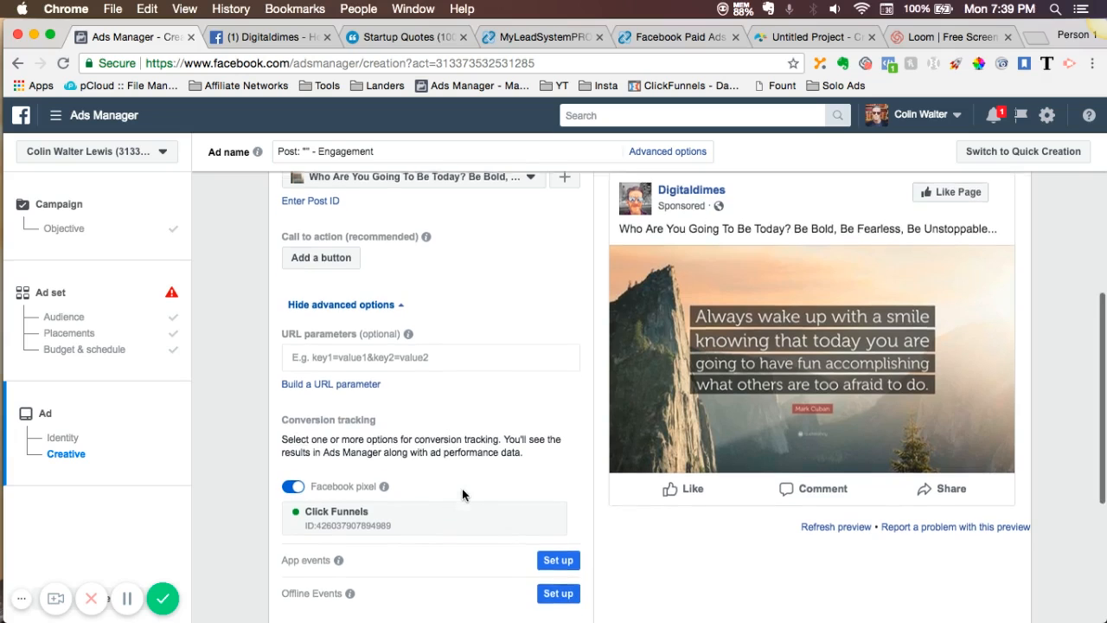
{"action": "scroll", "coordinate": [463, 490], "scroll_direction": "down", "scroll_amount": 5}
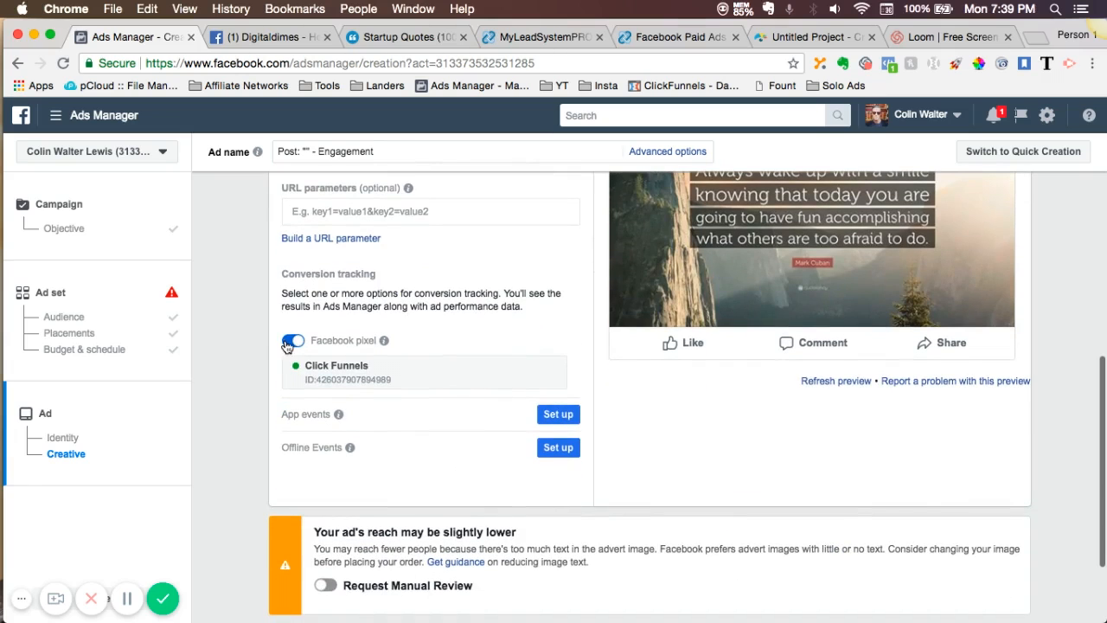
{"action": "left_click", "coordinate": [290, 341]}
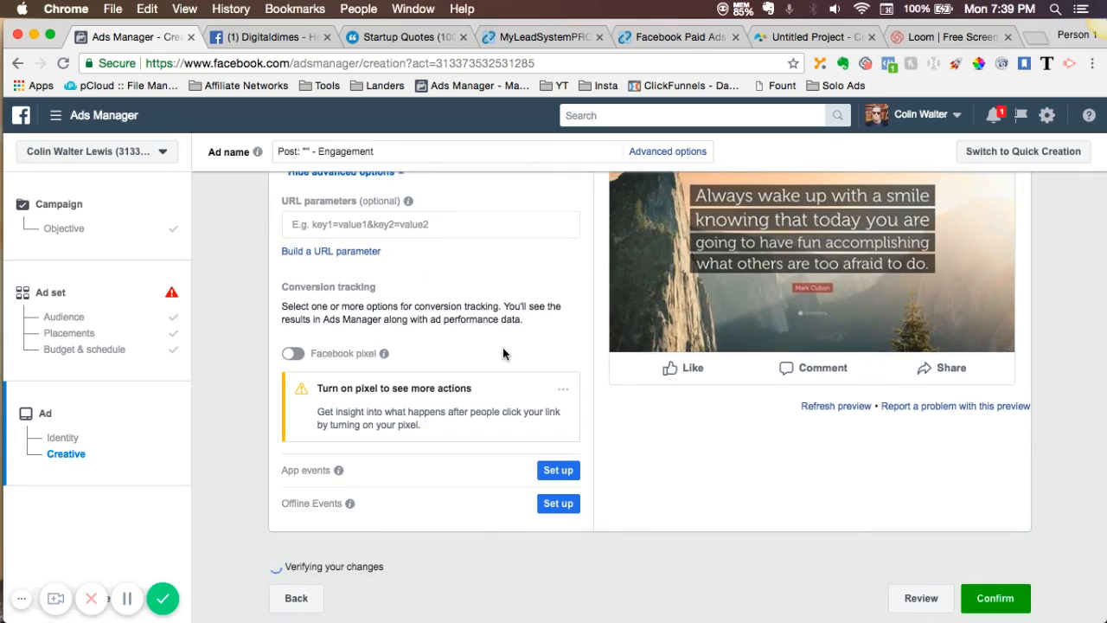
{"action": "scroll", "coordinate": [503, 346], "scroll_direction": "down", "scroll_amount": 3}
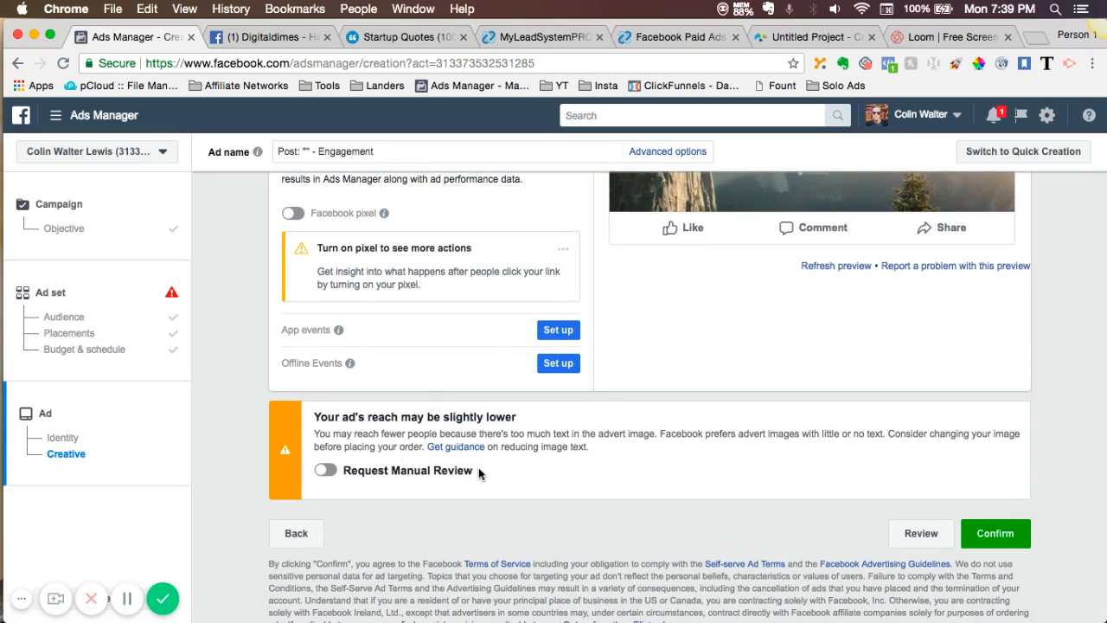
- Switch to the Digitaldimes Facebook page to view its published quote post
{"action": "left_click", "coordinate": [282, 41]}
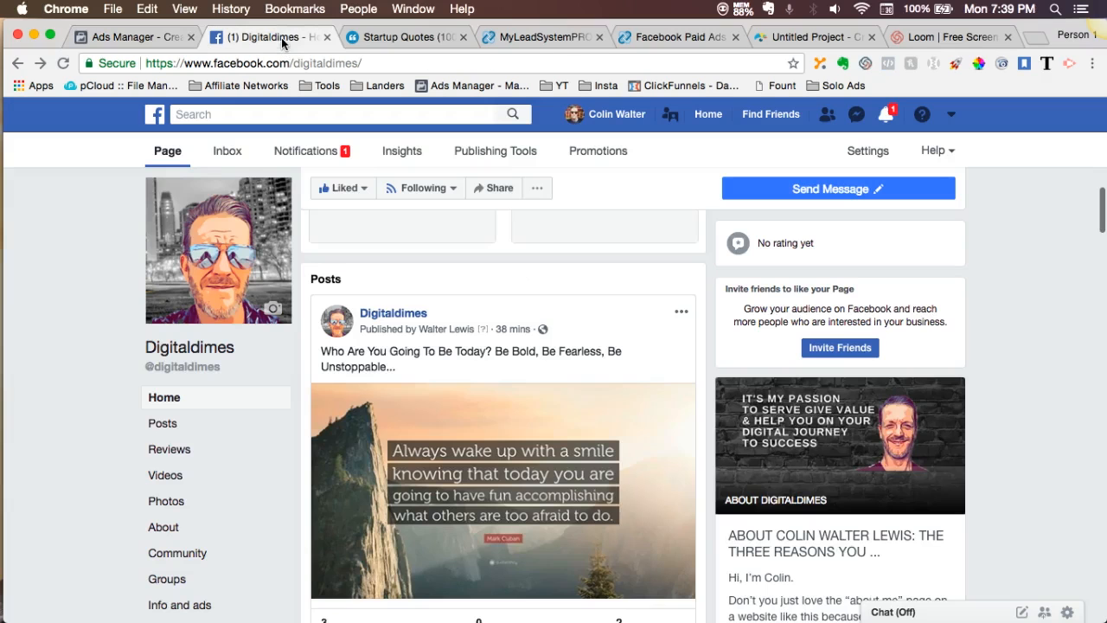
- Enlarge the quote post's image, return to the ad in Ads Manager, and review the reach notice about image text
{"action": "left_click", "coordinate": [555, 444]}
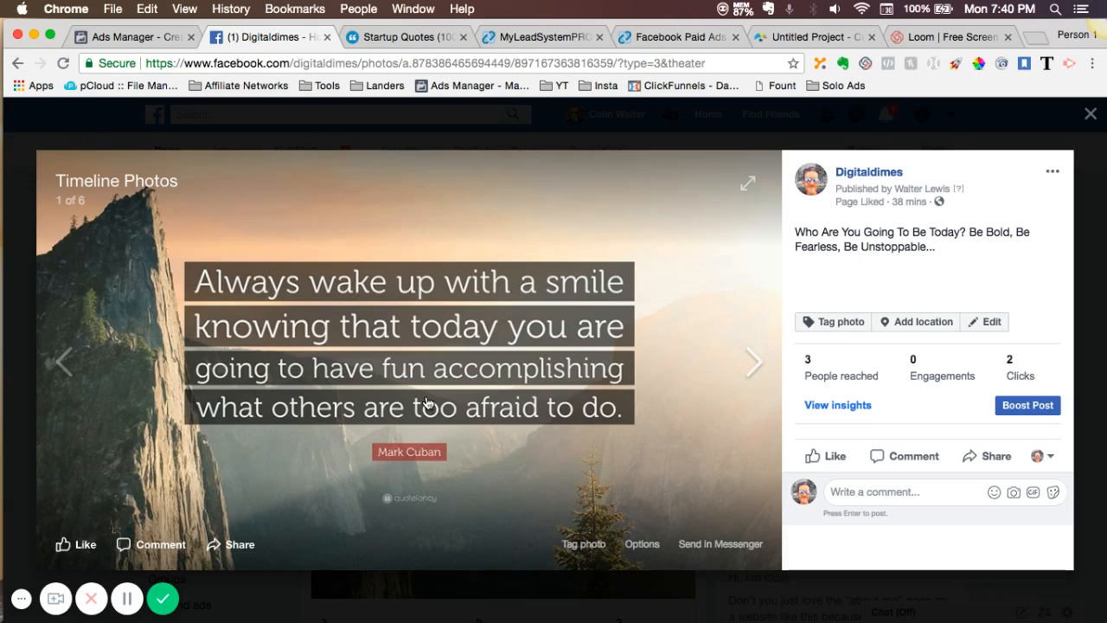
{"action": "left_click", "coordinate": [129, 36]}
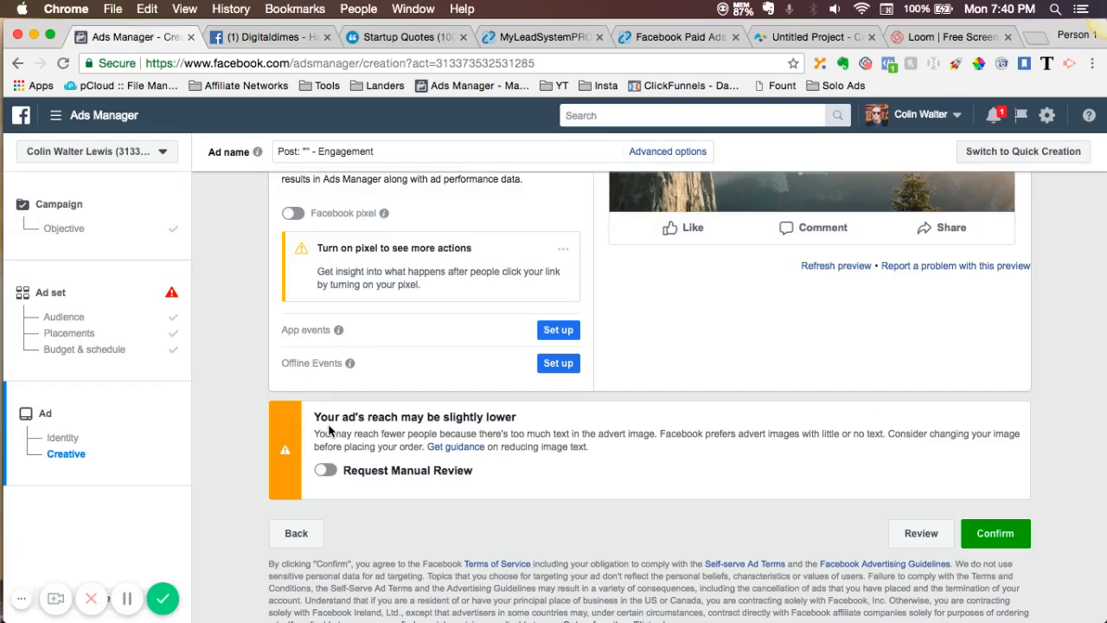
{"action": "scroll", "coordinate": [328, 430], "scroll_direction": "up", "scroll_amount": 4}
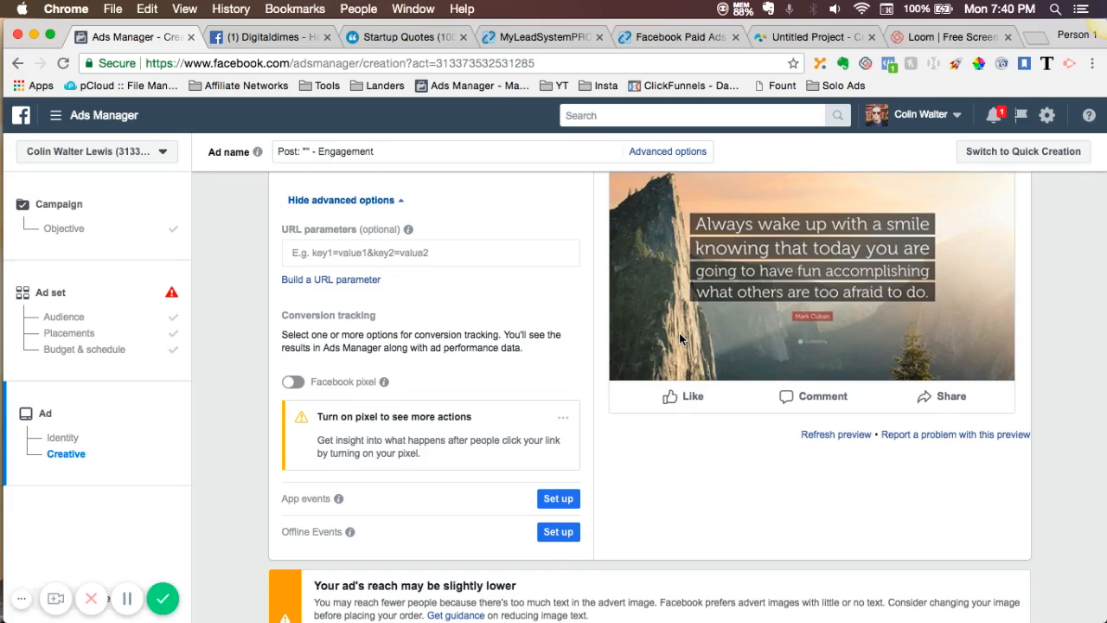
{"action": "scroll", "coordinate": [679, 336], "scroll_direction": "down", "scroll_amount": 3}
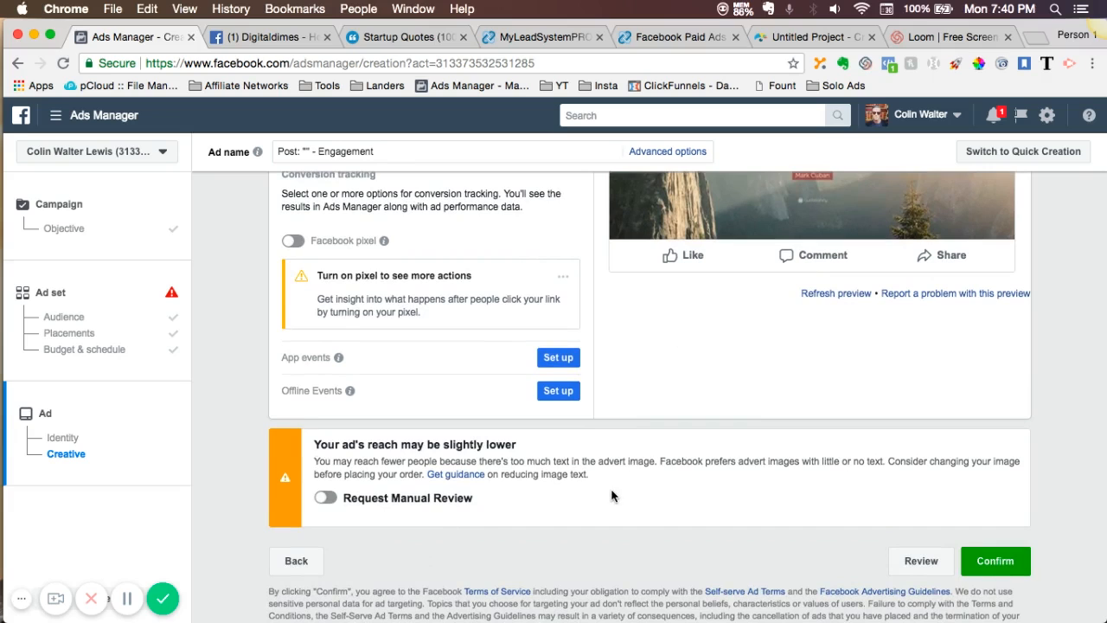
{"action": "scroll", "coordinate": [611, 496], "scroll_direction": "down", "scroll_amount": 1}
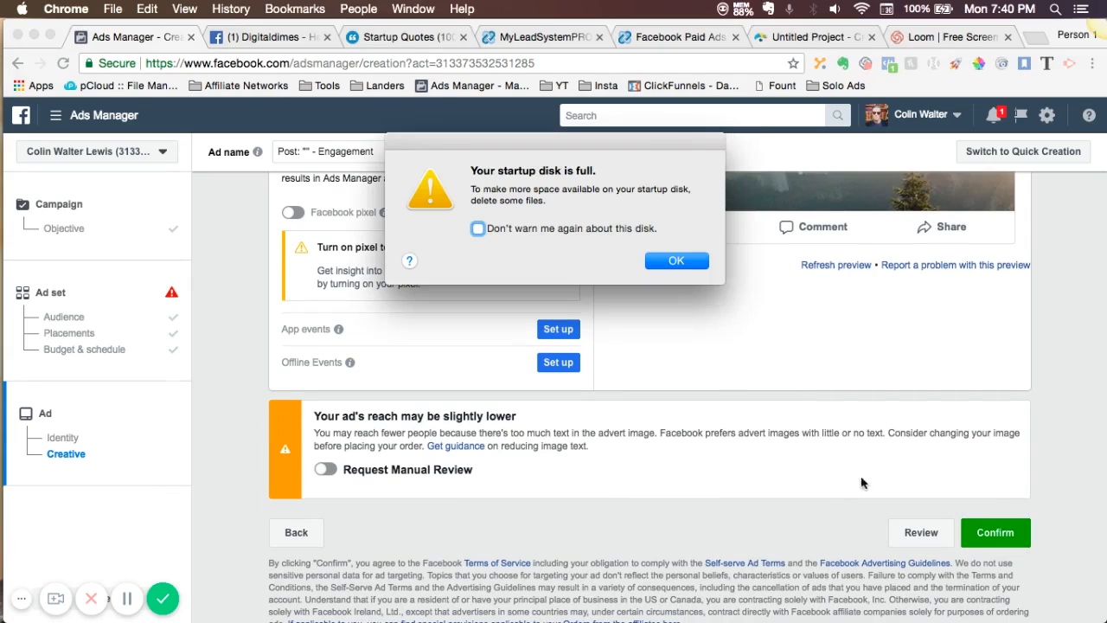
{"action": "left_click", "coordinate": [674, 259]}
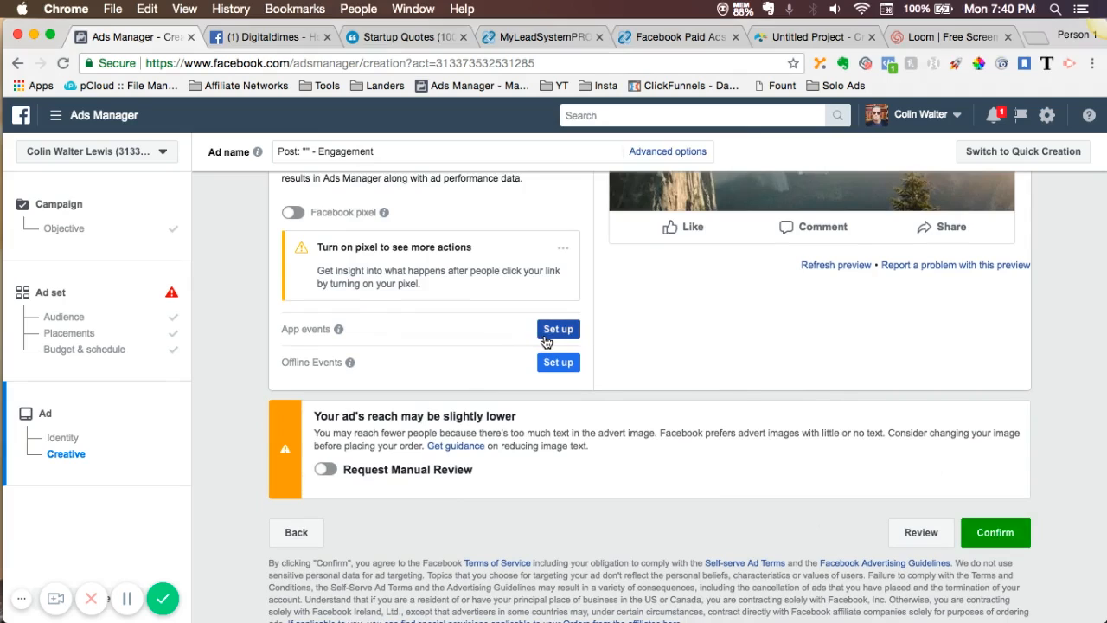
- Return to the Digitaldimes page, close the enlarged quote image, and open the "5 Online Networking Tips You Can Use Today" post's photo
{"action": "left_click", "coordinate": [257, 39]}
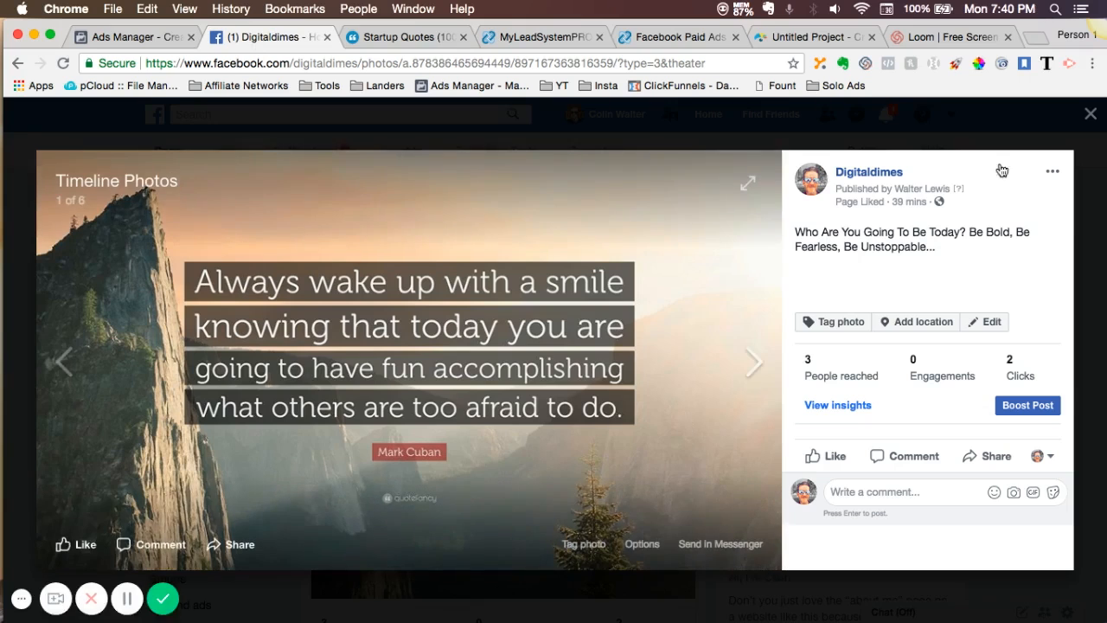
{"action": "left_click", "coordinate": [1091, 117]}
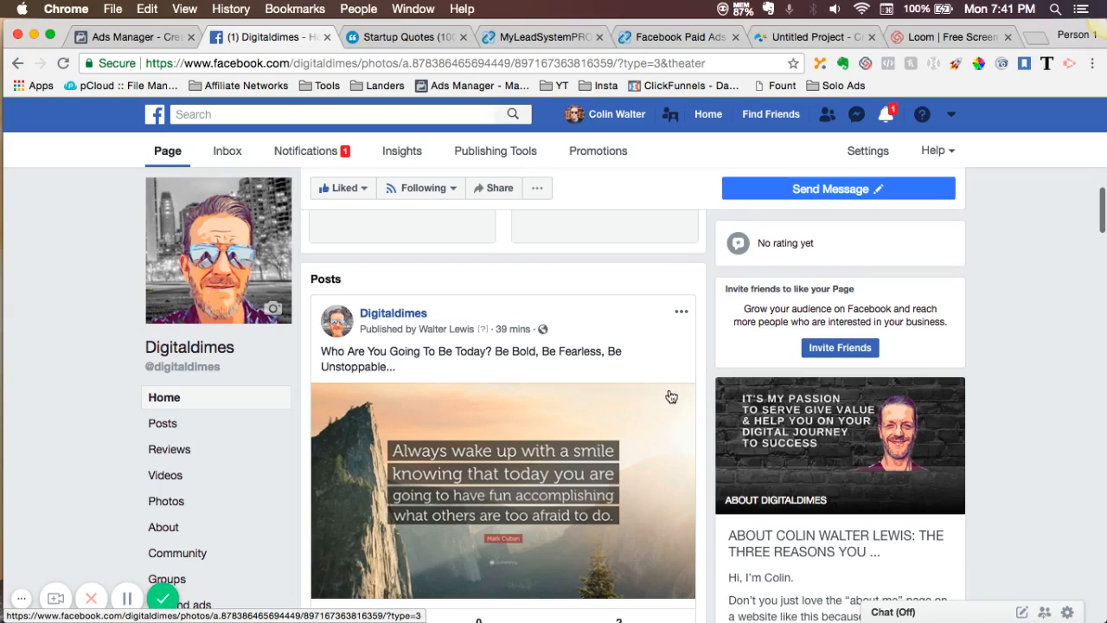
{"action": "scroll", "coordinate": [436, 532], "scroll_direction": "down", "scroll_amount": 5}
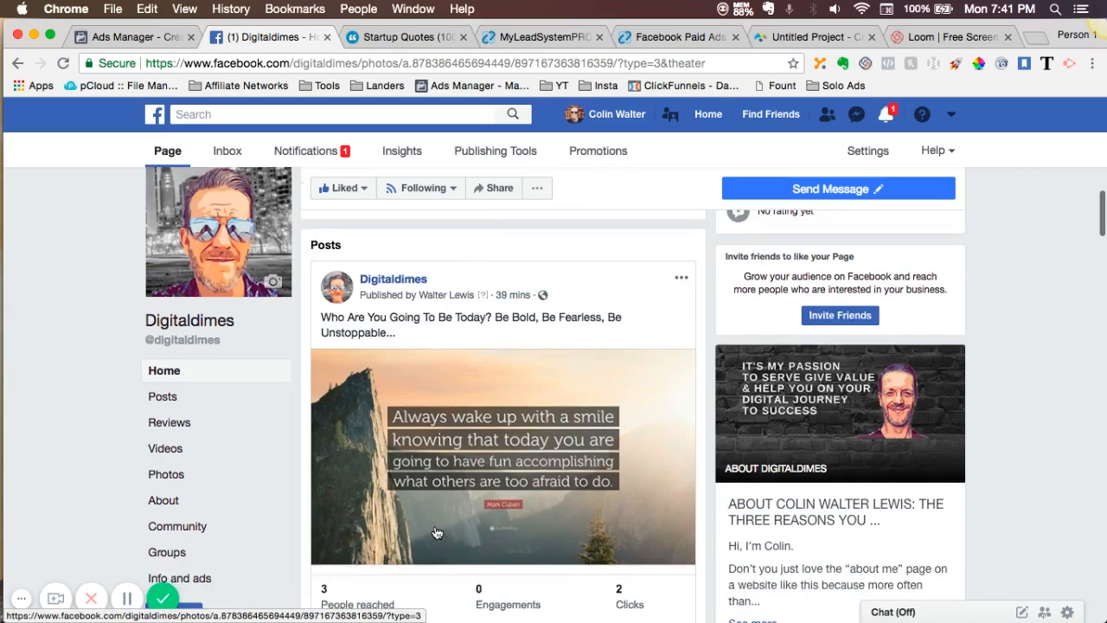
{"action": "scroll", "coordinate": [435, 526], "scroll_direction": "down", "scroll_amount": 15}
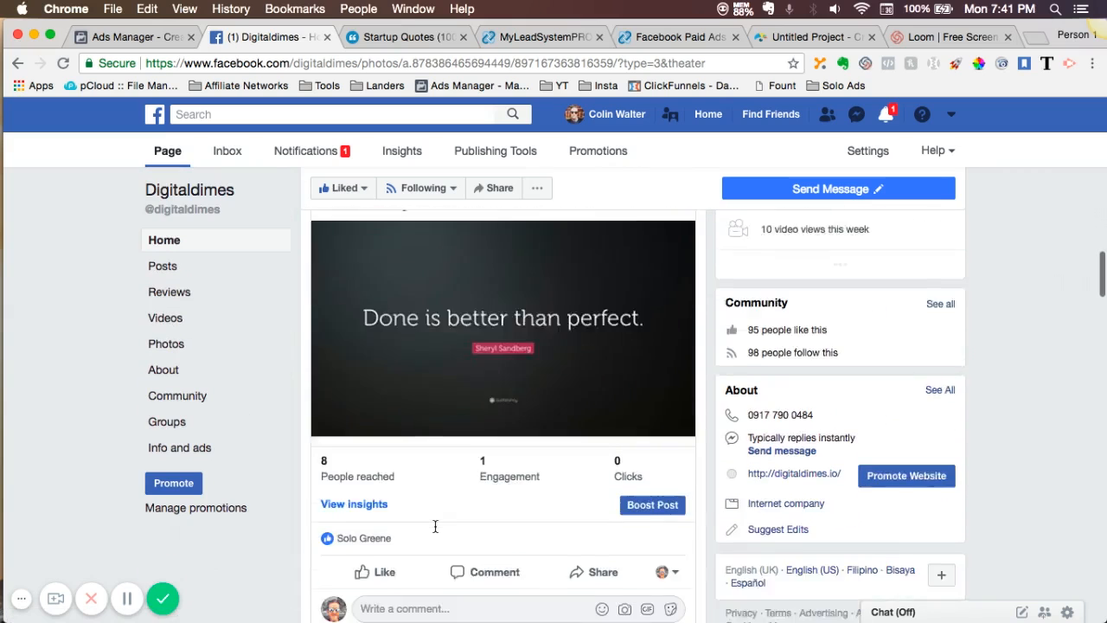
{"action": "scroll", "coordinate": [436, 526], "scroll_direction": "down", "scroll_amount": 10}
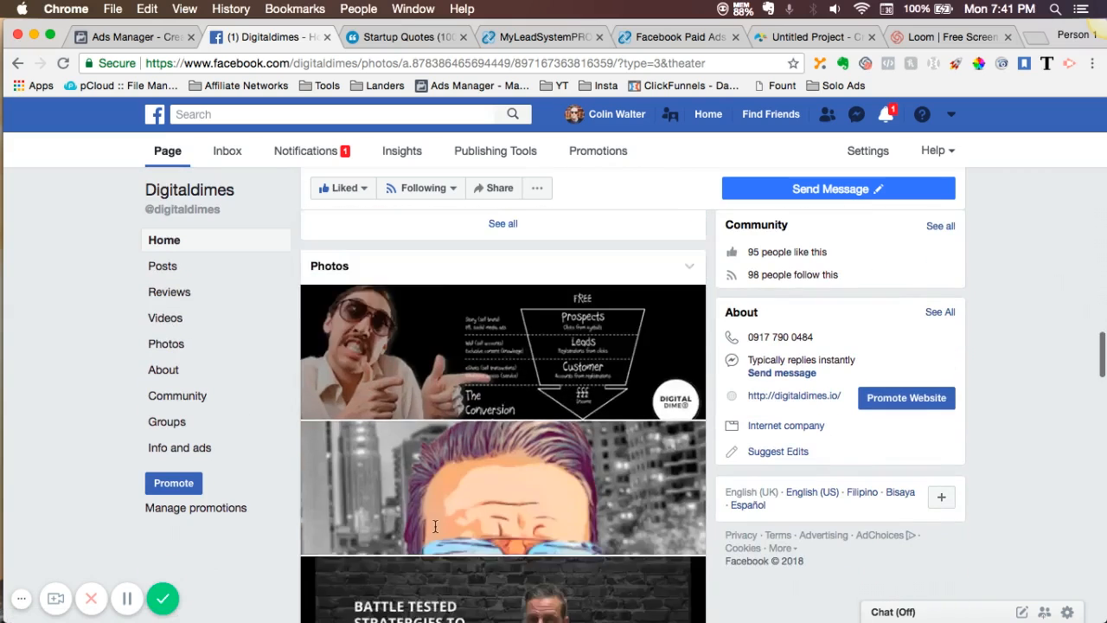
{"action": "scroll", "coordinate": [436, 526], "scroll_direction": "down", "scroll_amount": 3}
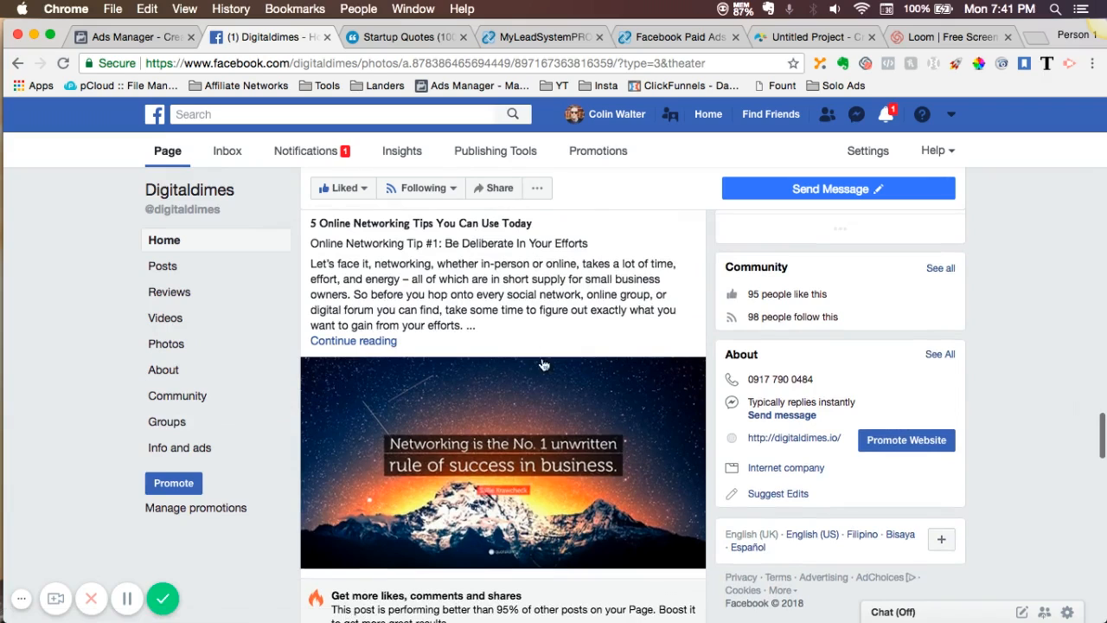
{"action": "left_click", "coordinate": [508, 433]}
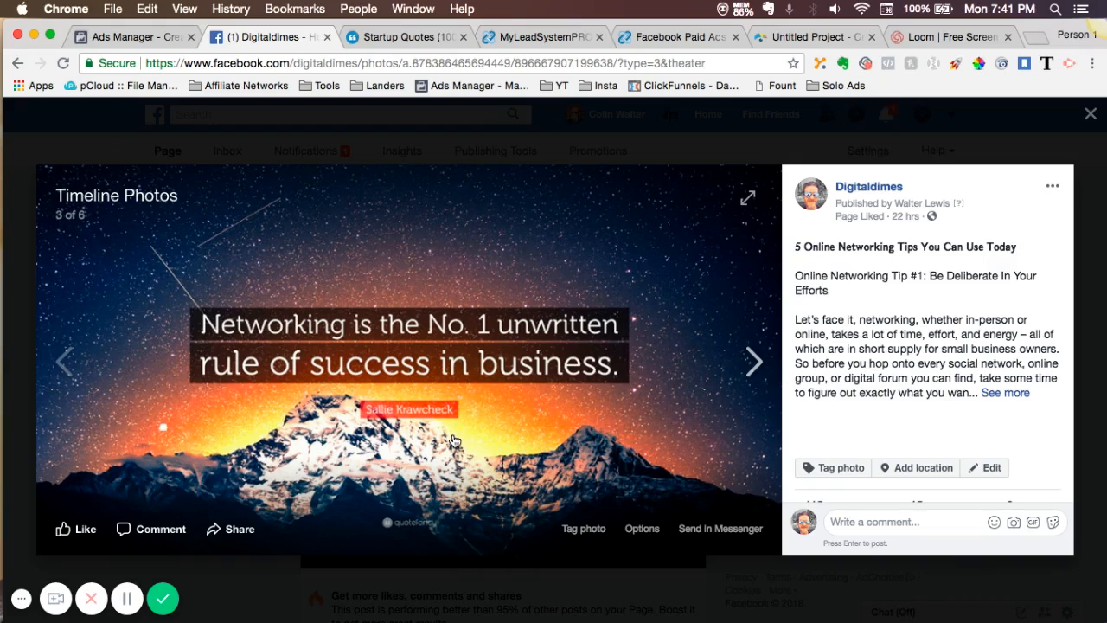
- Expand the networking tips post's full text, look through it, and close the photo view
{"action": "scroll", "coordinate": [947, 341], "scroll_direction": "down", "scroll_amount": 2}
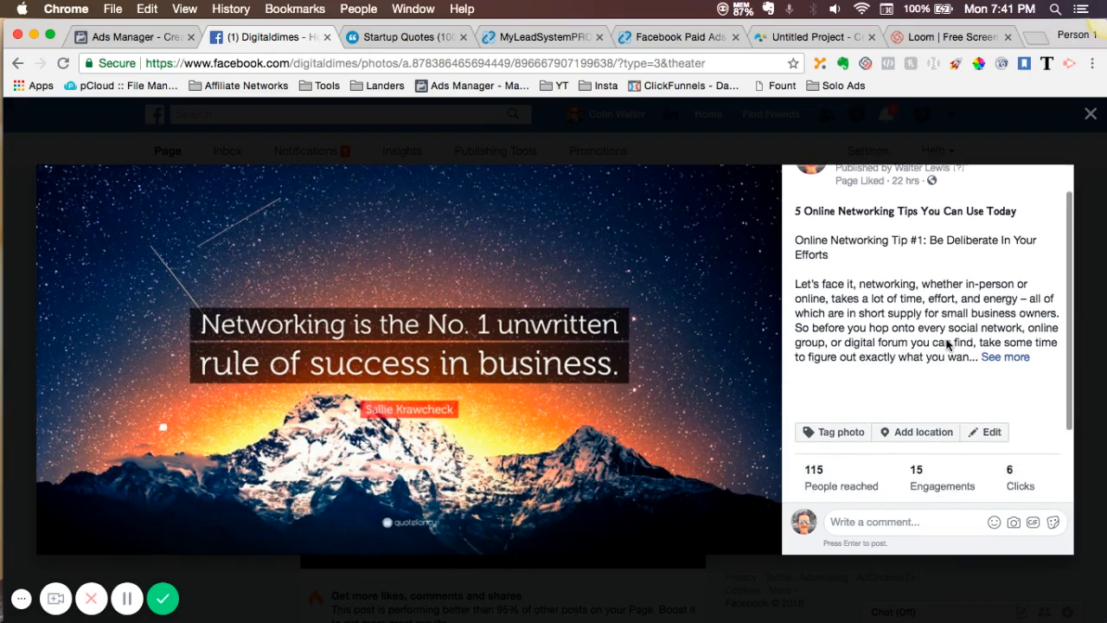
{"action": "scroll", "coordinate": [948, 341], "scroll_direction": "up", "scroll_amount": 1}
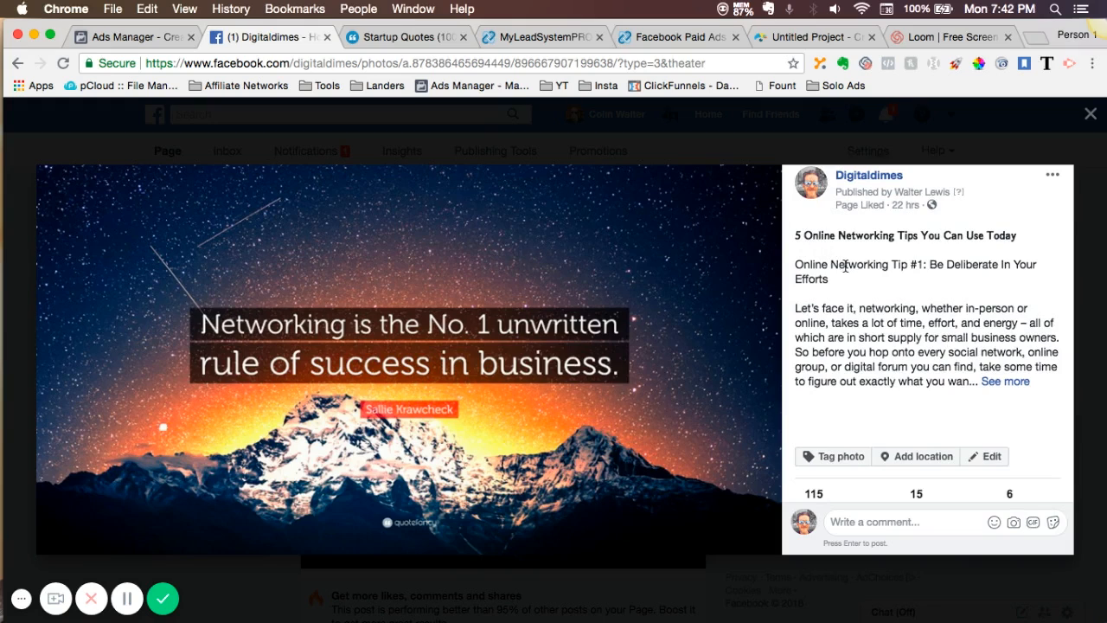
{"action": "left_click", "coordinate": [1003, 382]}
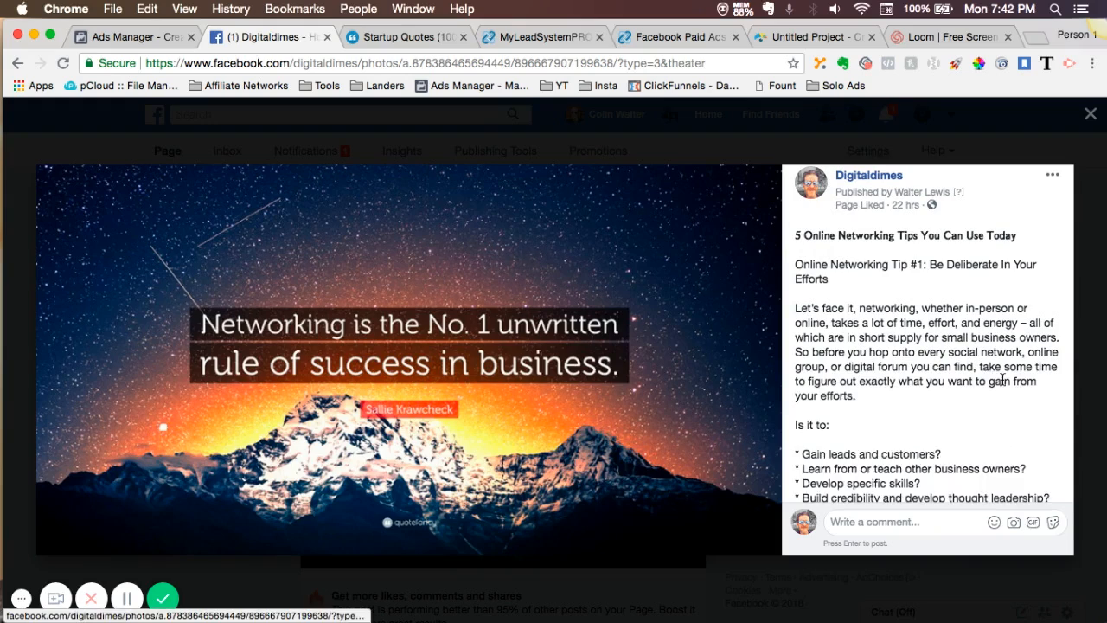
{"action": "scroll", "coordinate": [1004, 382], "scroll_direction": "down", "scroll_amount": 10}
{"action": "scroll", "coordinate": [1004, 382], "scroll_direction": "down", "scroll_amount": 15}
{"action": "scroll", "coordinate": [1004, 382], "scroll_direction": "up", "scroll_amount": 20}
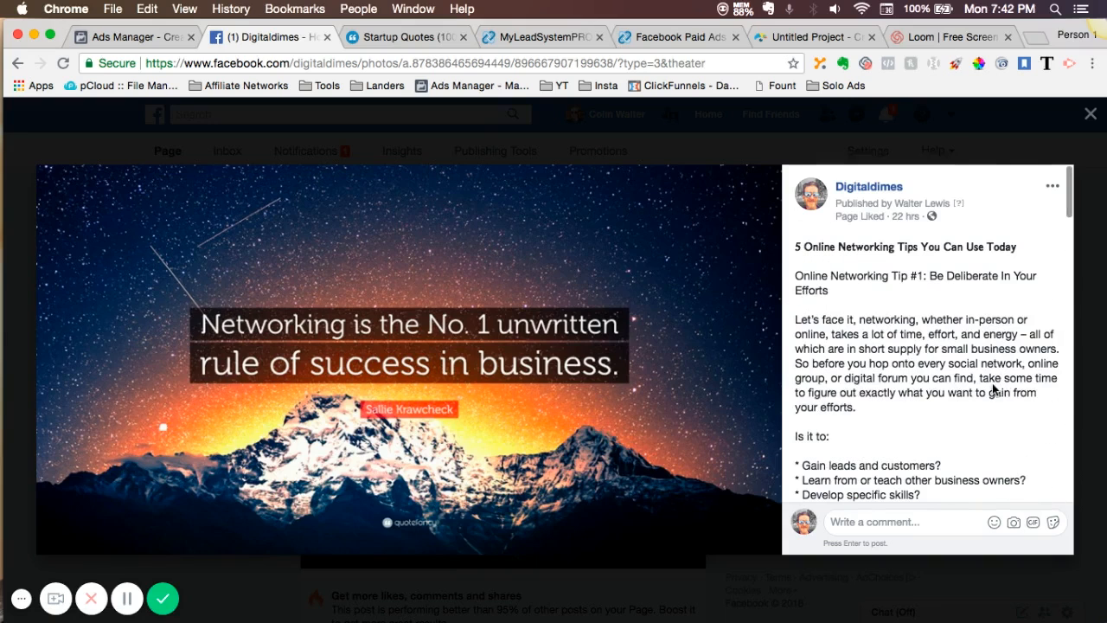
{"action": "mouse_move", "coordinate": [384, 422]}
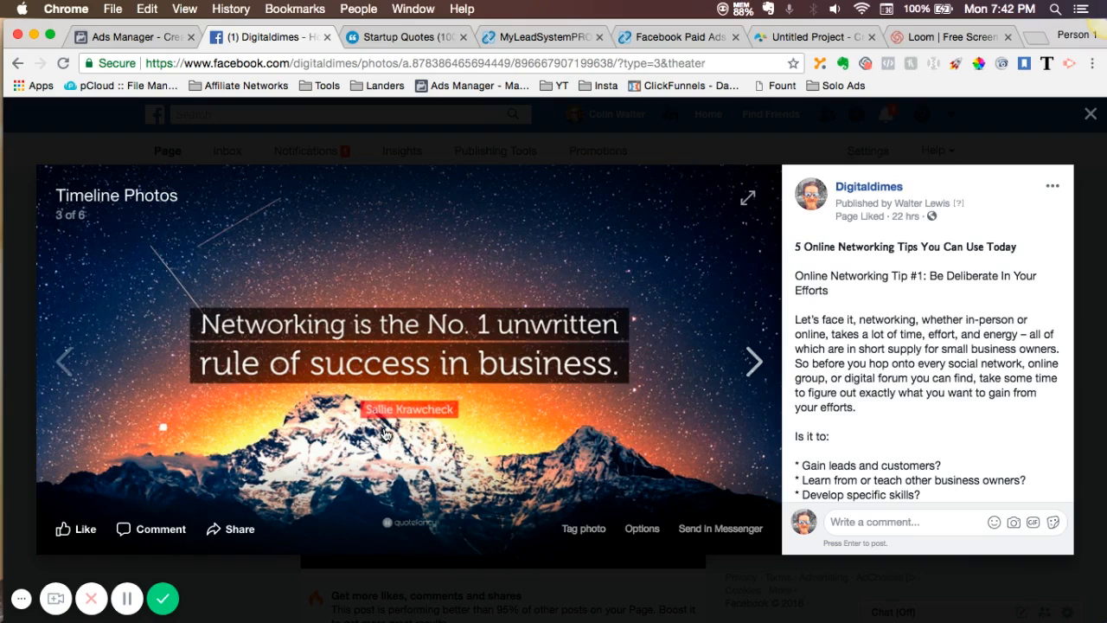
{"action": "left_click", "coordinate": [1092, 116]}
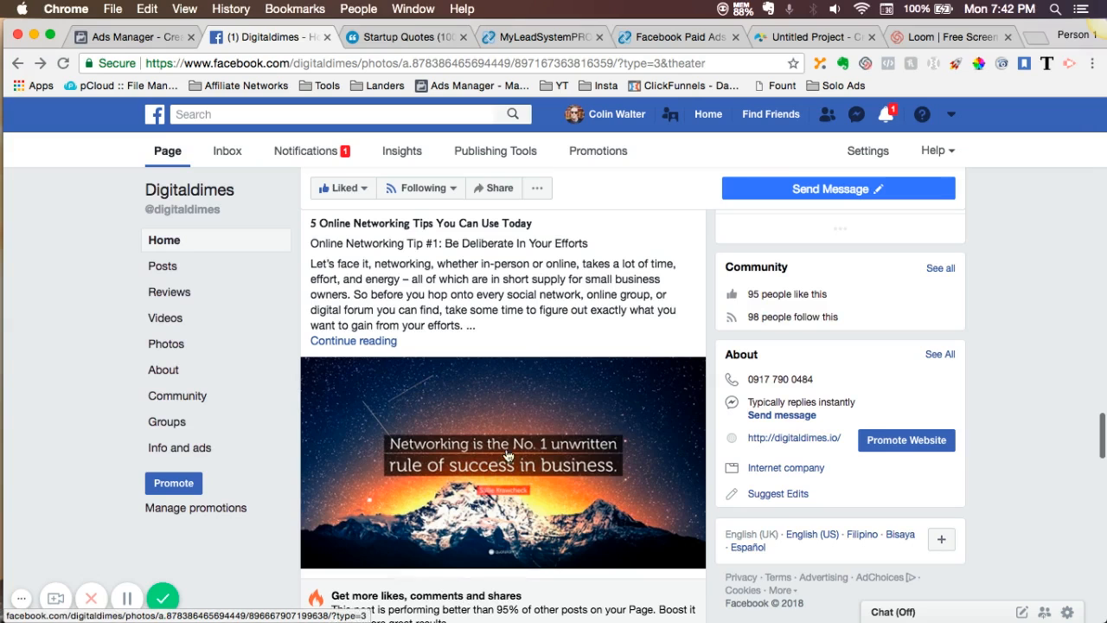
- Examine the networking post's engagement figures and the page-invite status of the people who liked it, and close the list
{"action": "scroll", "coordinate": [493, 491], "scroll_direction": "down", "scroll_amount": 3}
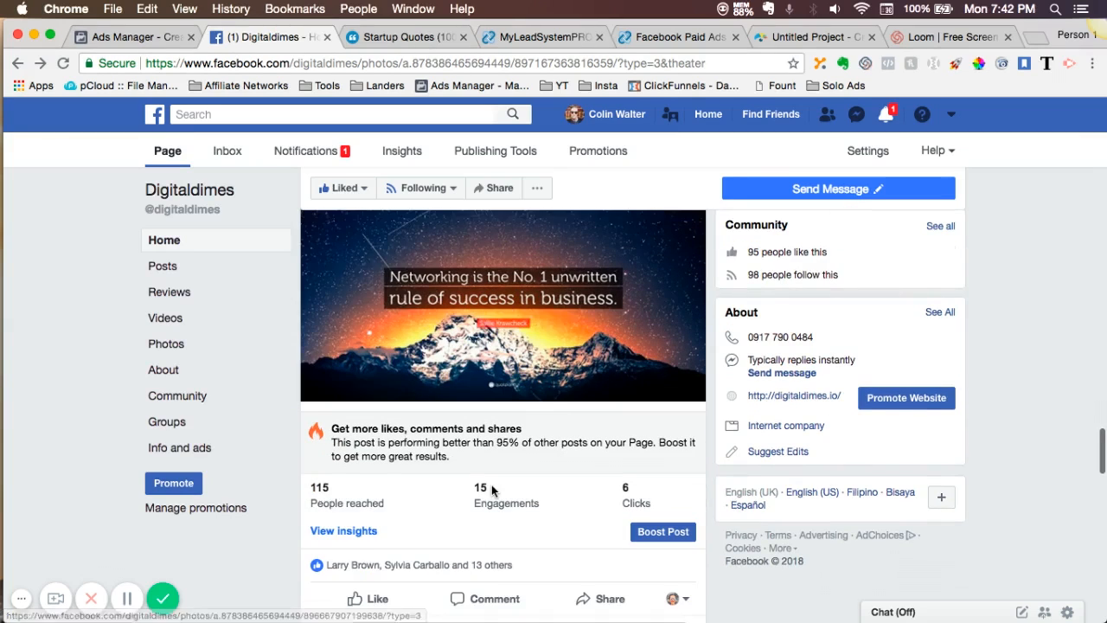
{"action": "scroll", "coordinate": [492, 491], "scroll_direction": "up", "scroll_amount": 1}
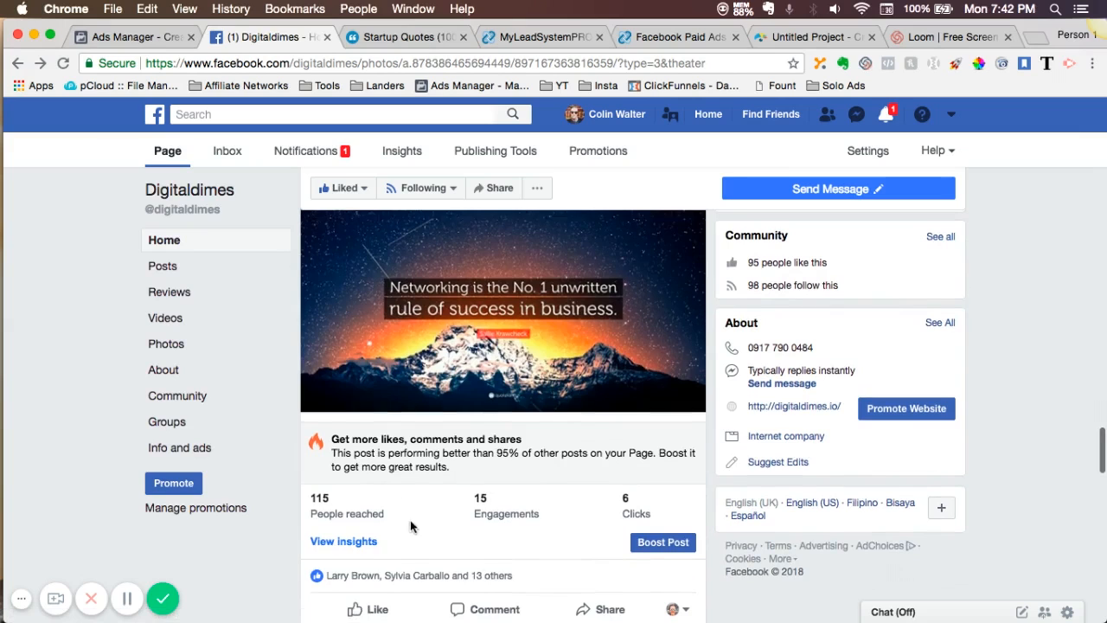
{"action": "scroll", "coordinate": [407, 519], "scroll_direction": "down", "scroll_amount": 2}
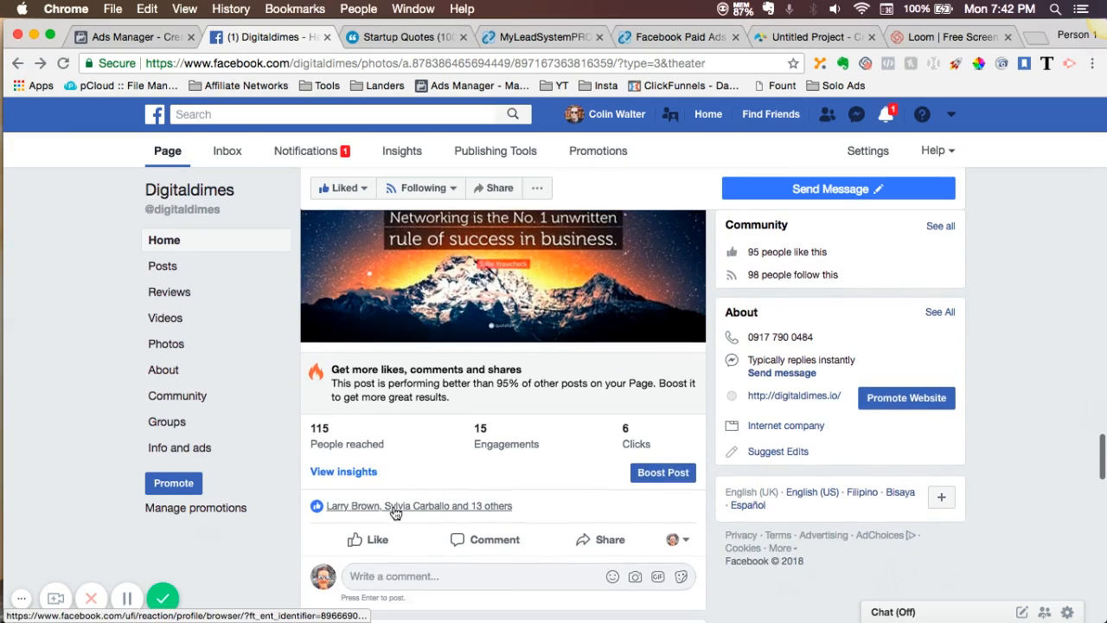
{"action": "left_click", "coordinate": [395, 508]}
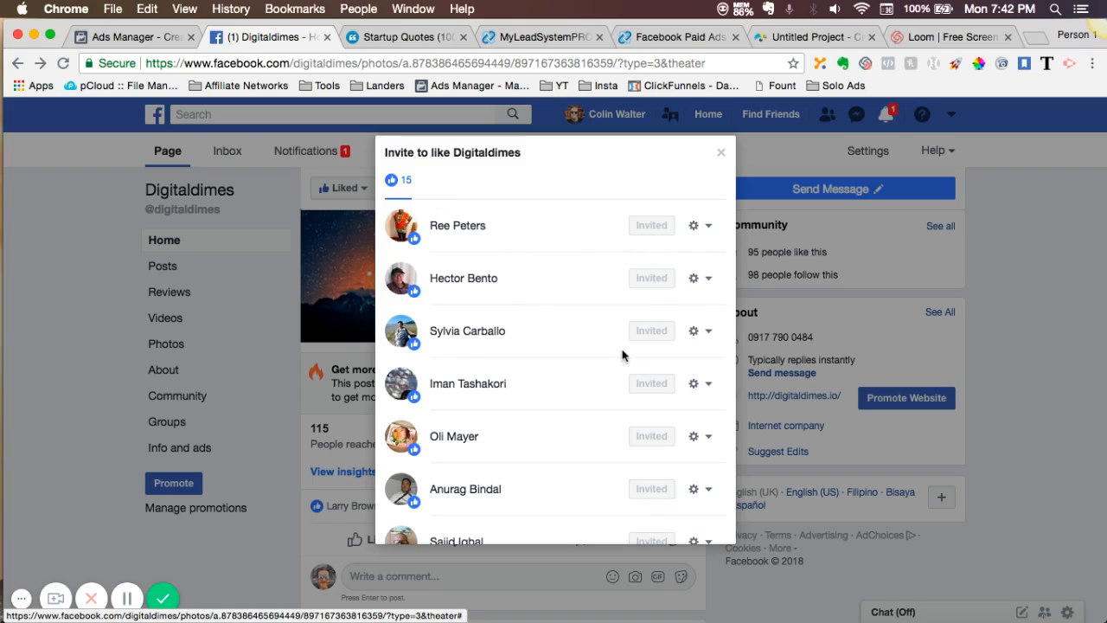
{"action": "left_click", "coordinate": [722, 156]}
{"action": "scroll", "coordinate": [591, 437], "scroll_direction": "down", "scroll_amount": 2}
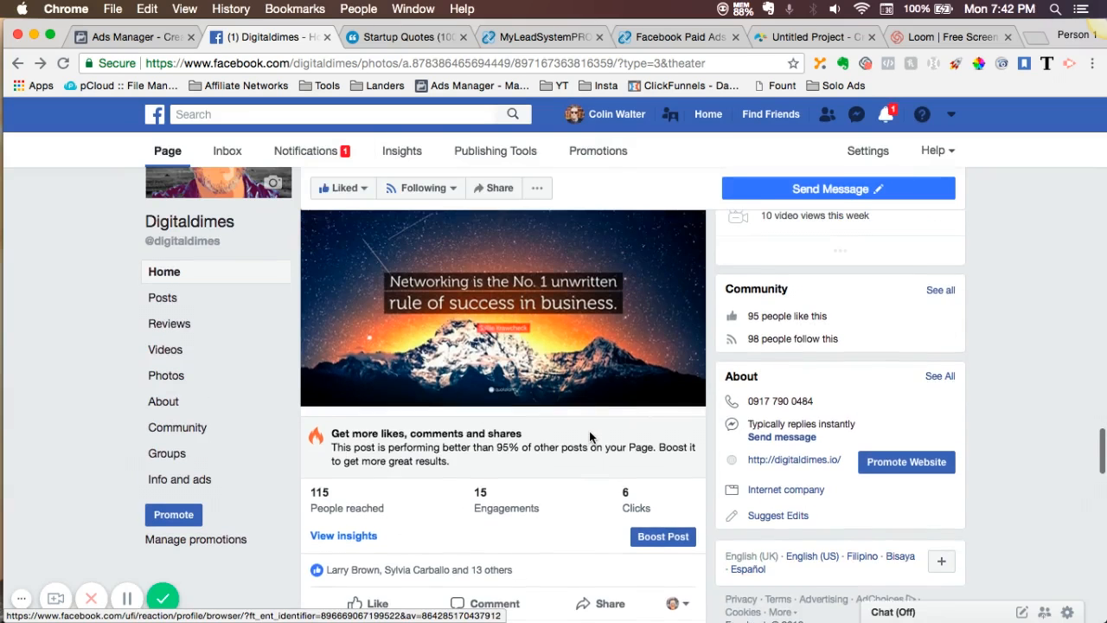